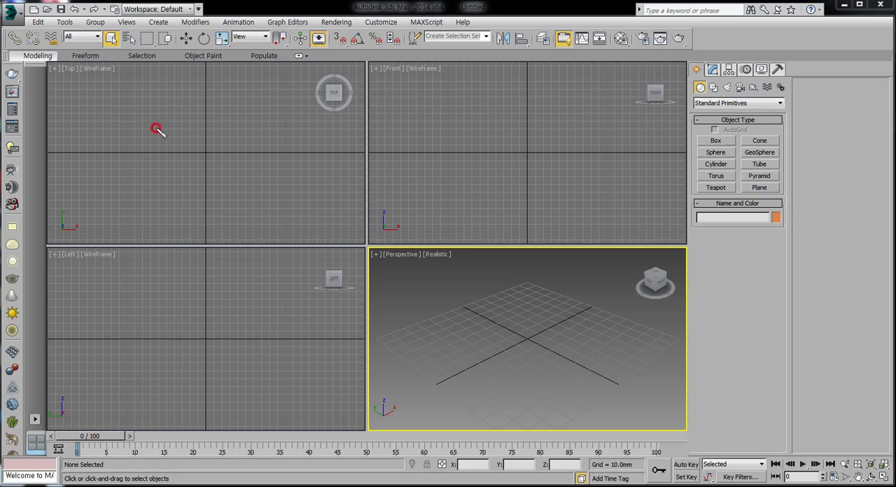
pyautogui.moveTo(162, 118)
pyautogui.mouseDown()
pyautogui.moveTo(186, 119)
pyautogui.moveTo(200, 140)
pyautogui.mouseUp()
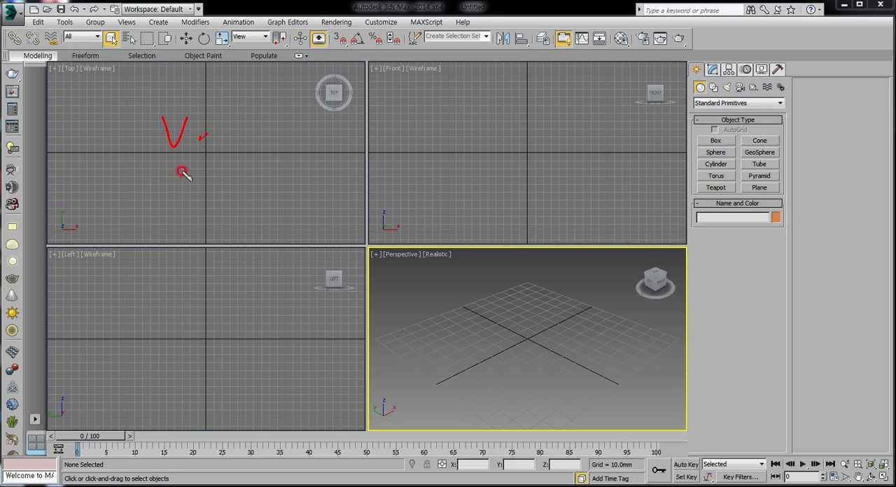
pyautogui.moveTo(184, 168)
pyautogui.mouseDown()
pyautogui.moveTo(194, 195)
pyautogui.moveTo(224, 182)
pyautogui.mouseUp()
pyautogui.moveTo(196, 218)
pyautogui.mouseDown()
pyautogui.moveTo(209, 250)
pyautogui.moveTo(203, 238)
pyautogui.mouseUp()
pyautogui.click(224, 233)
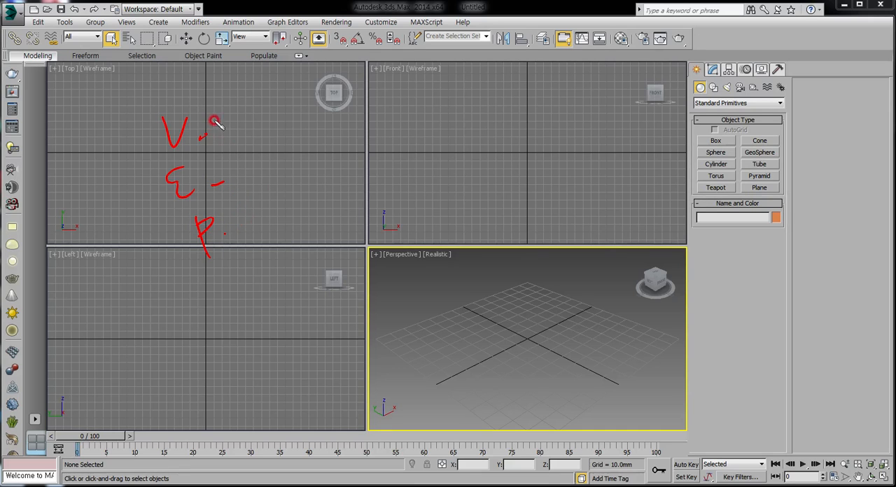
pyautogui.moveTo(205, 109); pyautogui.dragTo(250, 243)
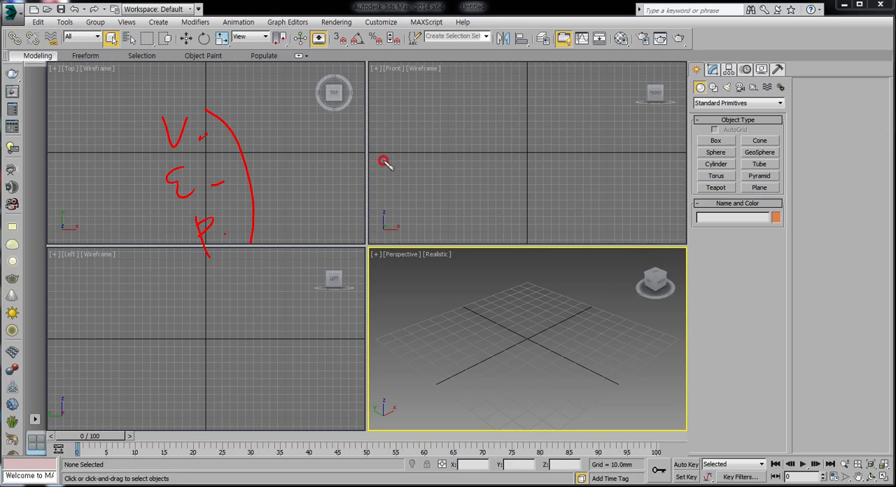
pyautogui.moveTo(337, 233)
pyautogui.mouseDown()
pyautogui.moveTo(405, 157)
pyautogui.moveTo(462, 199)
pyautogui.mouseUp()
pyautogui.moveTo(361, 230); pyautogui.dragTo(459, 209)
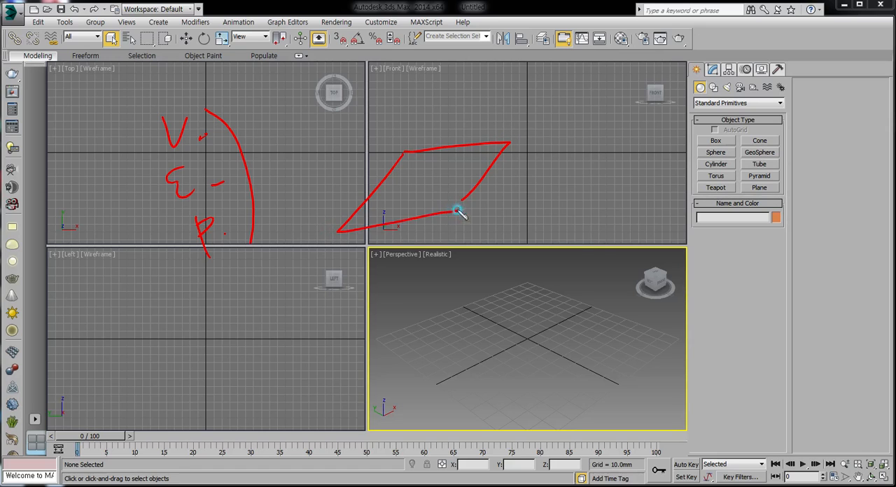
pyautogui.moveTo(339, 233)
pyautogui.mouseDown()
pyautogui.moveTo(354, 272)
pyautogui.moveTo(463, 212)
pyautogui.mouseUp()
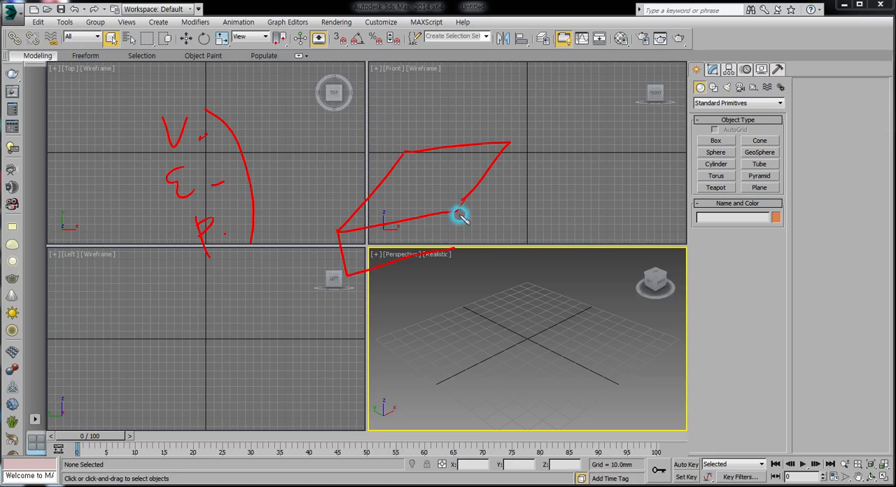
pyautogui.moveTo(507, 143); pyautogui.dragTo(514, 179)
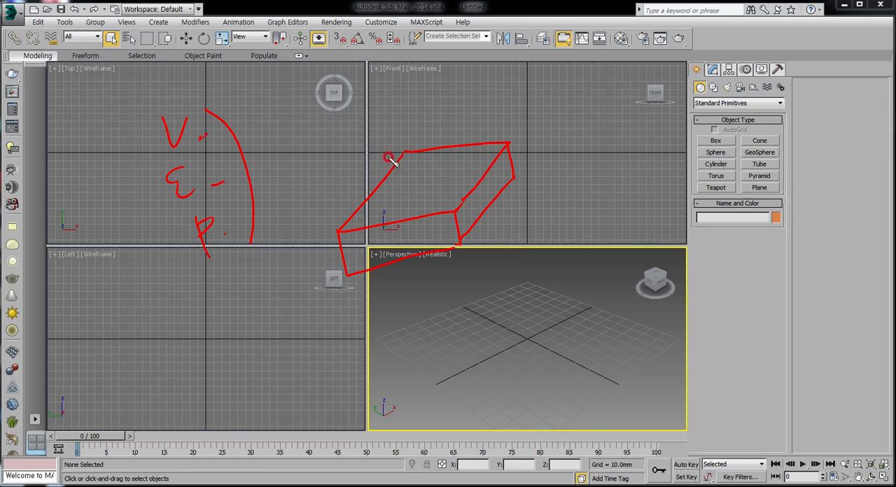
pyautogui.click(334, 231)
pyautogui.click(455, 210)
pyautogui.moveTo(506, 140); pyautogui.dragTo(490, 120)
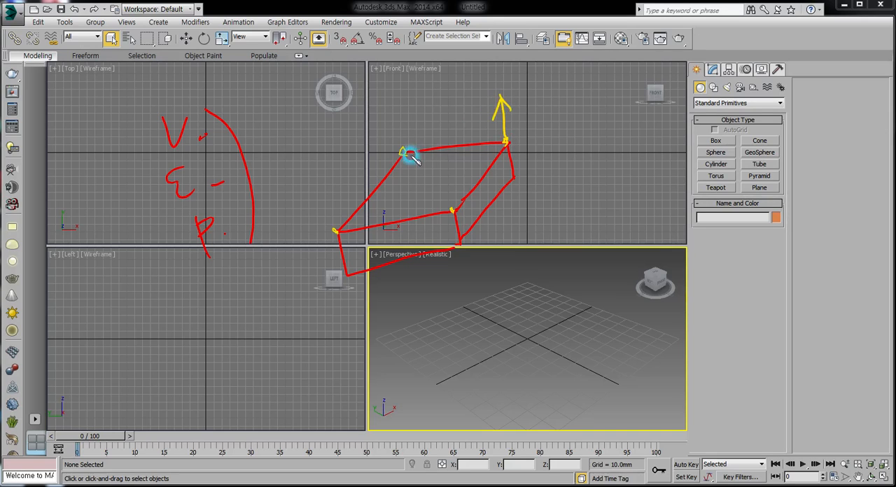
pyautogui.moveTo(406, 151)
pyautogui.mouseDown()
pyautogui.moveTo(498, 120)
pyautogui.moveTo(457, 196)
pyautogui.mouseUp()
pyautogui.moveTo(503, 105); pyautogui.dragTo(505, 141)
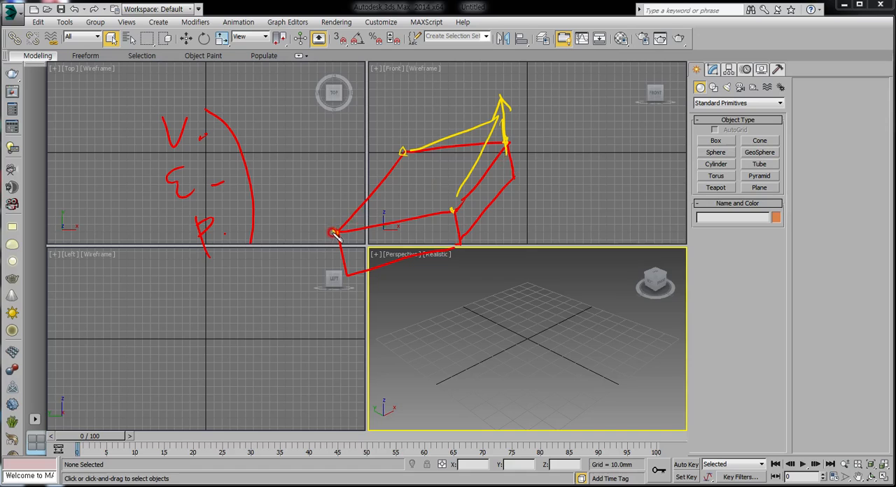
pyautogui.moveTo(334, 234)
pyautogui.mouseDown()
pyautogui.moveTo(325, 205)
pyautogui.moveTo(452, 208)
pyautogui.mouseUp()
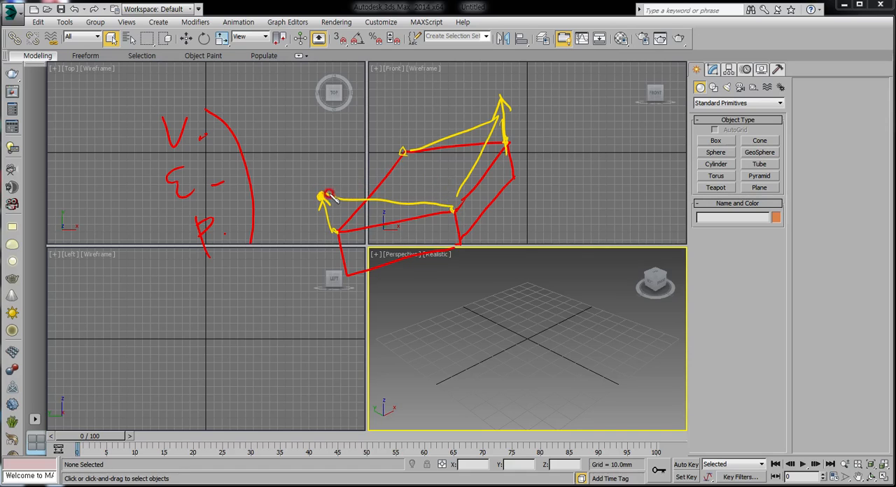
pyautogui.moveTo(324, 197); pyautogui.dragTo(404, 151)
pyautogui.moveTo(330, 205)
pyautogui.mouseDown()
pyautogui.moveTo(346, 273)
pyautogui.moveTo(440, 239)
pyautogui.mouseUp()
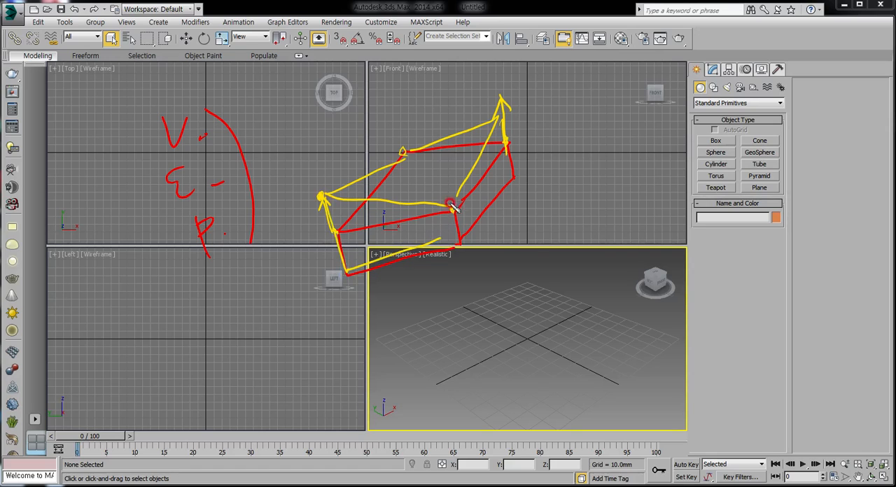
pyautogui.moveTo(453, 208); pyautogui.dragTo(453, 241)
pyautogui.moveTo(505, 128)
pyautogui.mouseDown()
pyautogui.moveTo(509, 180)
pyautogui.moveTo(463, 231)
pyautogui.mouseUp()
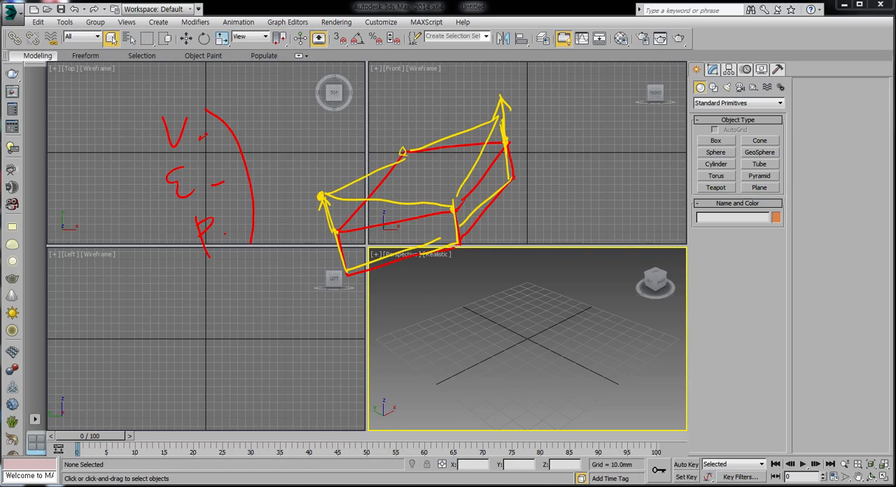
pyautogui.moveTo(452, 210)
pyautogui.mouseDown()
pyautogui.moveTo(460, 246)
pyautogui.moveTo(538, 290)
pyautogui.moveTo(511, 278)
pyautogui.mouseUp()
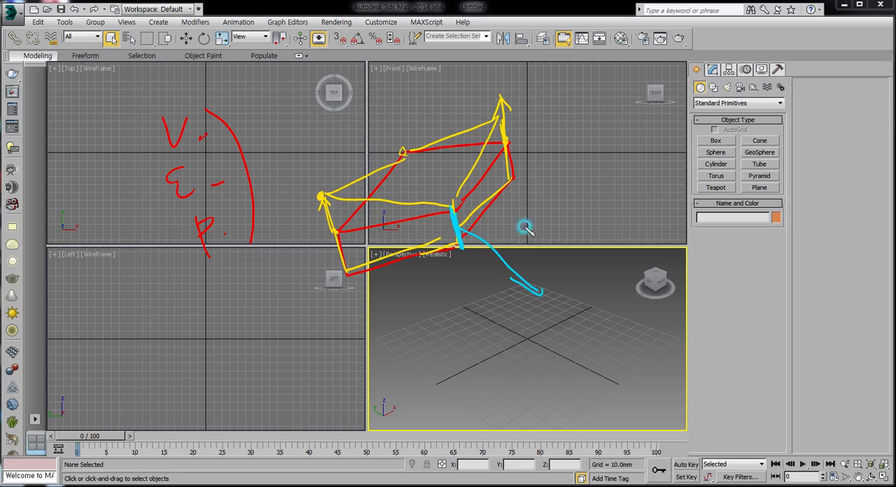
pyautogui.moveTo(504, 145); pyautogui.dragTo(516, 267)
pyautogui.moveTo(502, 228); pyautogui.dragTo(517, 289)
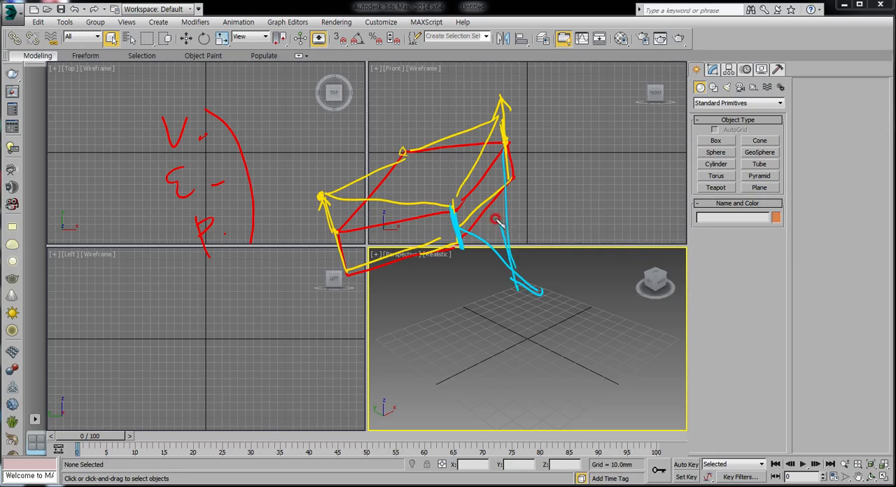
pyautogui.moveTo(496, 219)
pyautogui.mouseDown()
pyautogui.moveTo(508, 143)
pyautogui.moveTo(517, 274)
pyautogui.mouseUp()
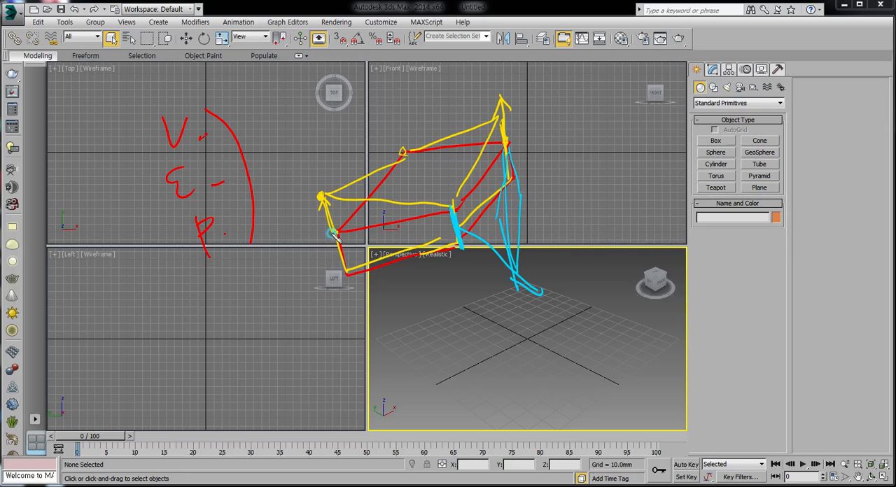
pyautogui.moveTo(333, 234)
pyautogui.mouseDown()
pyautogui.moveTo(504, 221)
pyautogui.moveTo(350, 247)
pyautogui.moveTo(354, 279)
pyautogui.moveTo(507, 280)
pyautogui.mouseUp()
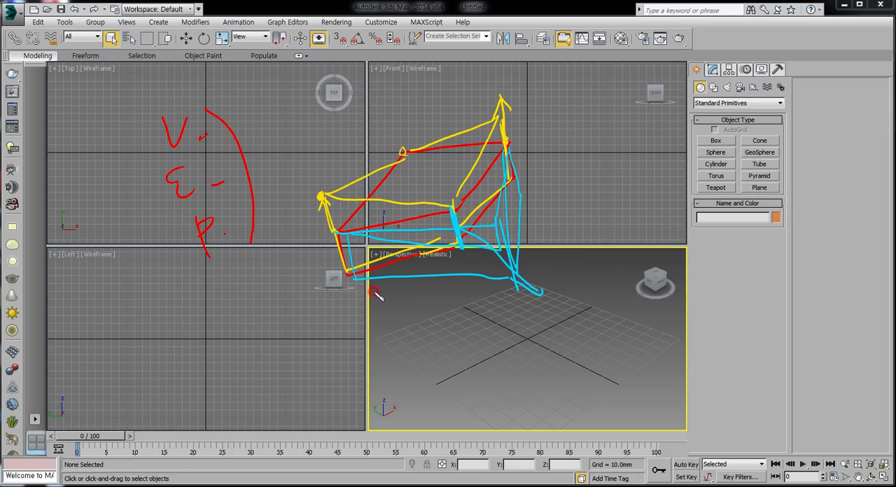
pyautogui.moveTo(446, 270)
pyautogui.mouseDown()
pyautogui.moveTo(503, 251)
pyautogui.moveTo(511, 165)
pyautogui.moveTo(522, 190)
pyautogui.moveTo(507, 249)
pyautogui.mouseUp()
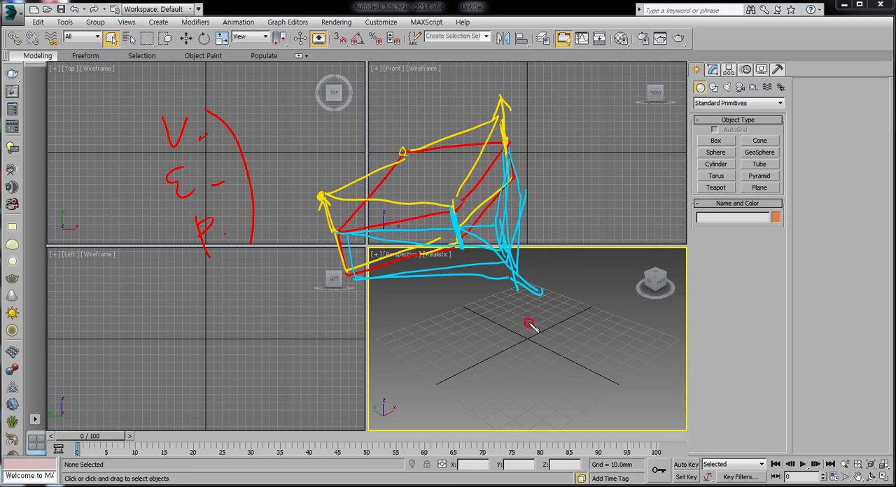
pyautogui.press('Escape')
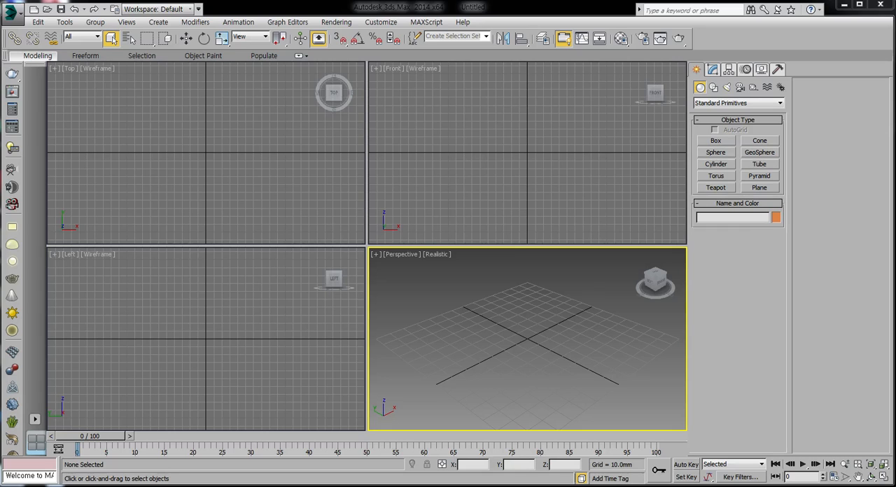
# Create a box about 136 mm wide, 82 mm long and 40 mm high, centred near the origin in the Top view
pyautogui.click(712, 142)
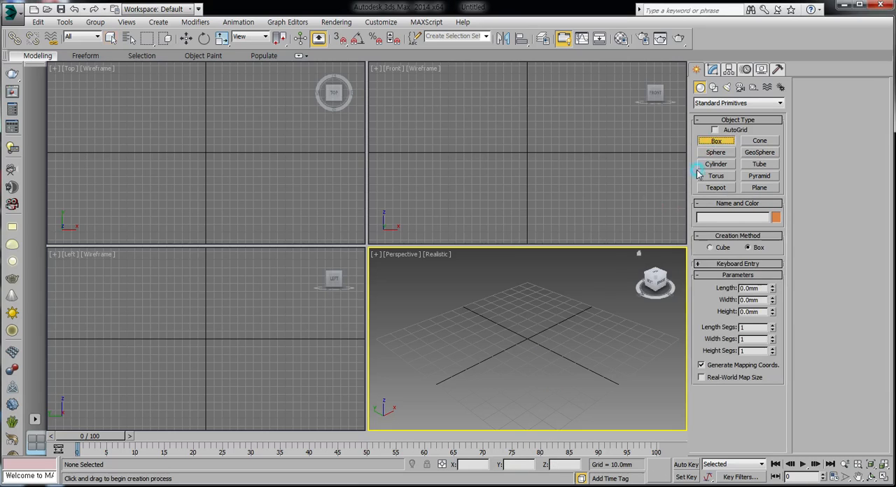
pyautogui.moveTo(152, 122); pyautogui.dragTo(260, 182)
pyautogui.click(258, 154)
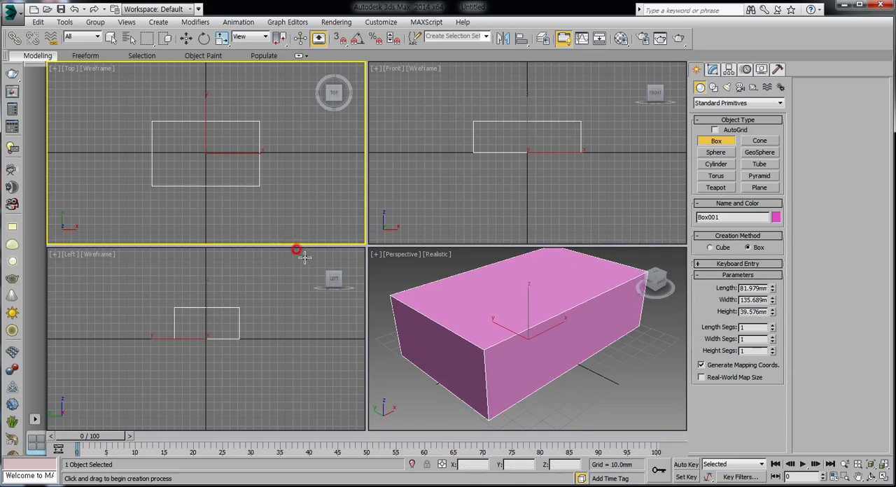
pyautogui.rightClick(301, 176)
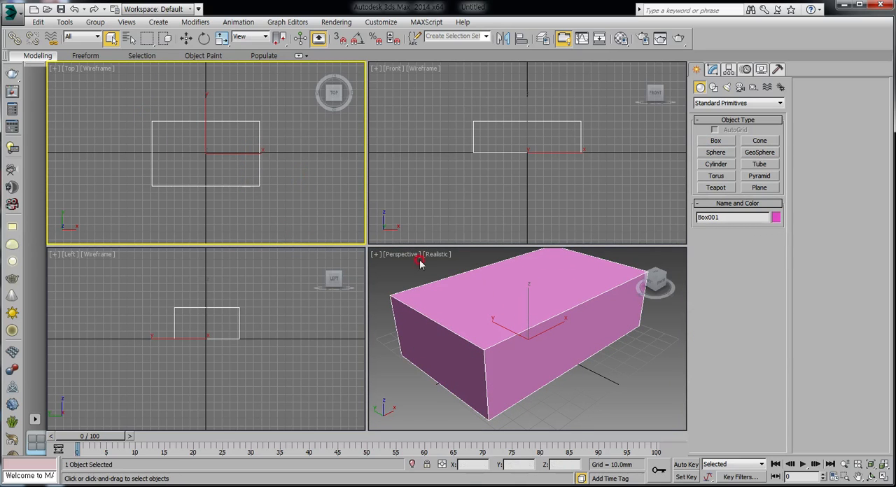
# Enlarge the Perspective viewport and convert the box to an Editable Poly
pyautogui.moveTo(364, 243); pyautogui.dragTo(224, 179)
pyautogui.click(514, 282)
pyautogui.scroll(-5, 481, 256)
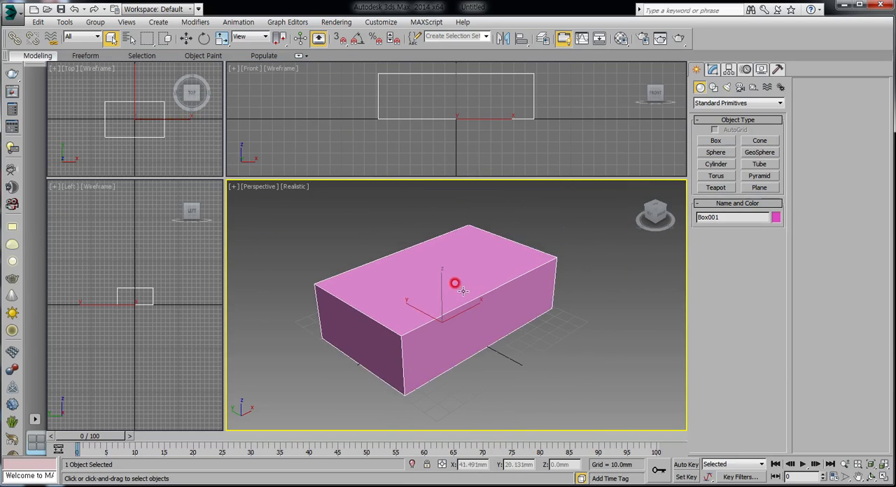
pyautogui.rightClick(467, 281)
pyautogui.moveTo(515, 380)
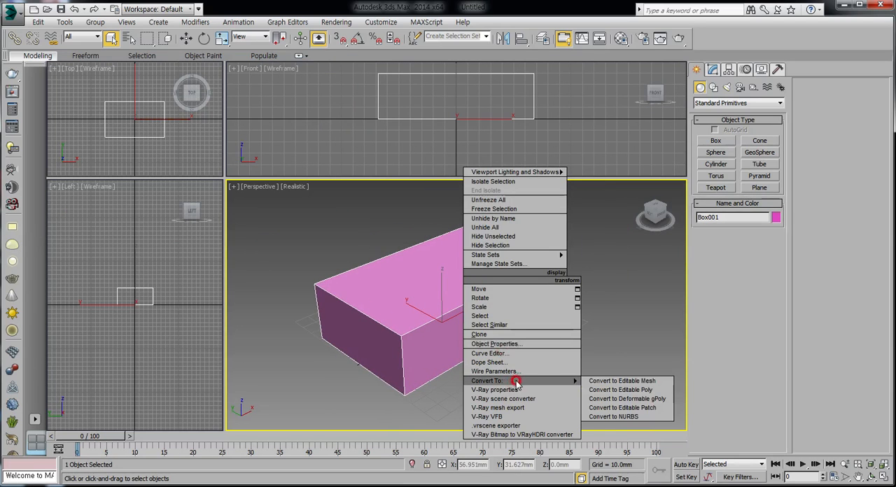
pyautogui.click(629, 390)
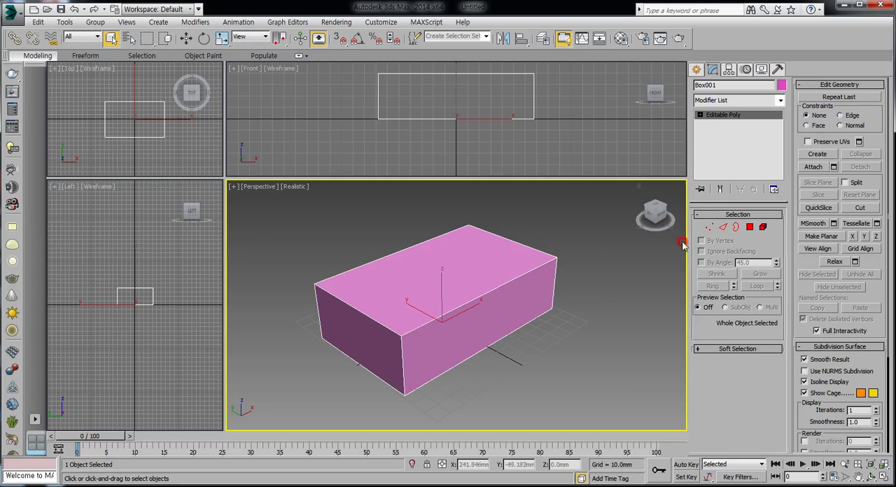
# Switch the box to Vertex editing and select its four upper corner vertices one at a time
pyautogui.click(707, 228)
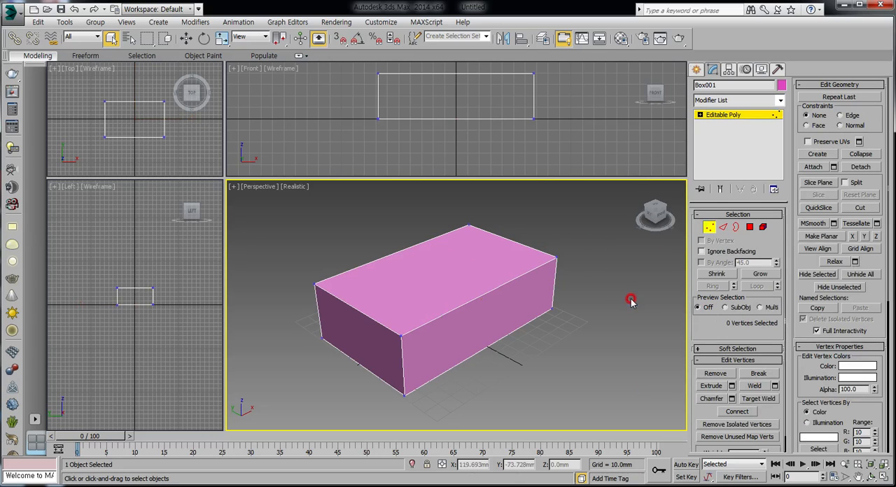
pyautogui.click(316, 286)
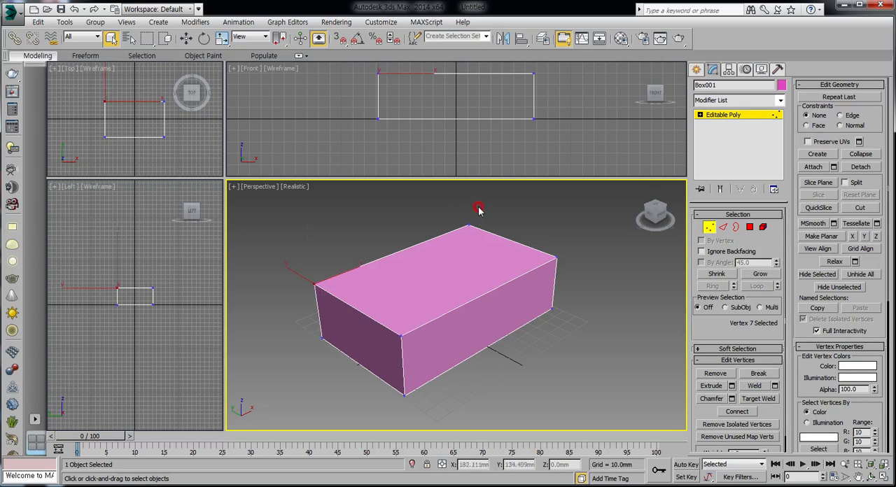
pyautogui.click(476, 238)
pyautogui.click(555, 260)
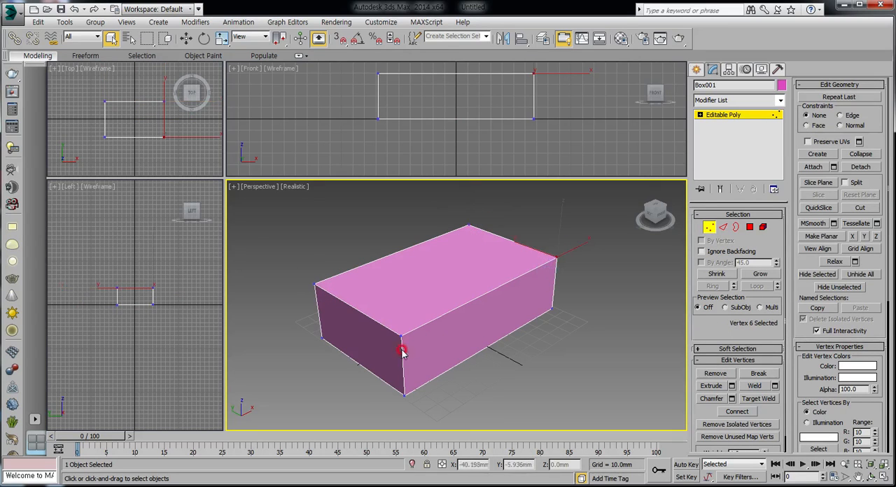
pyautogui.click(407, 335)
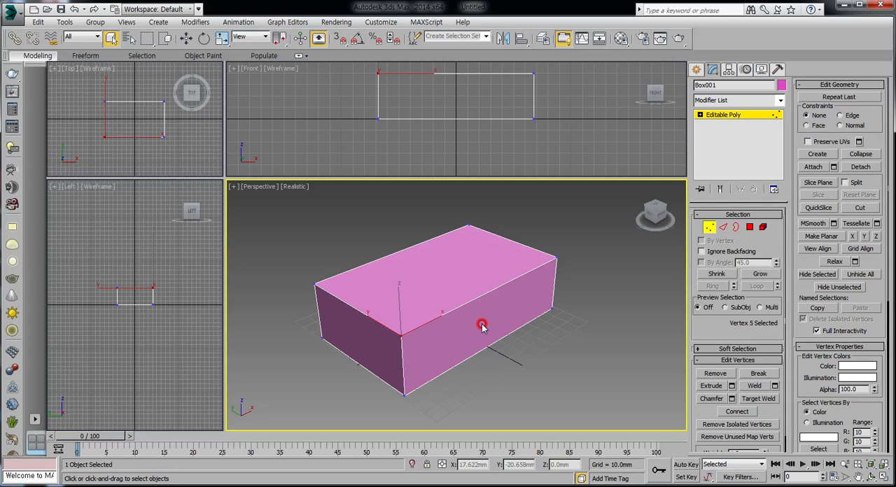
# Select the three vertices at the box's far +X end and move them up along Z by about 20 mm
pyautogui.moveTo(461, 212); pyautogui.dragTo(573, 277)
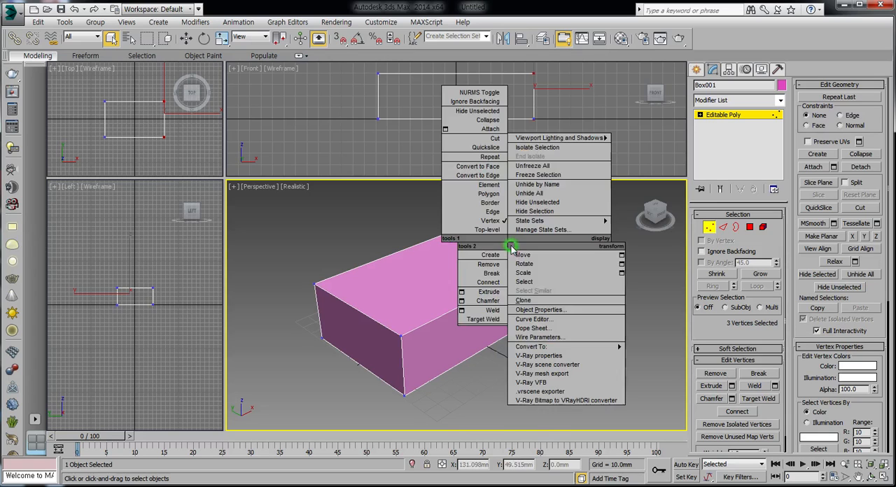
pyautogui.rightClick(512, 252)
pyautogui.click(524, 255)
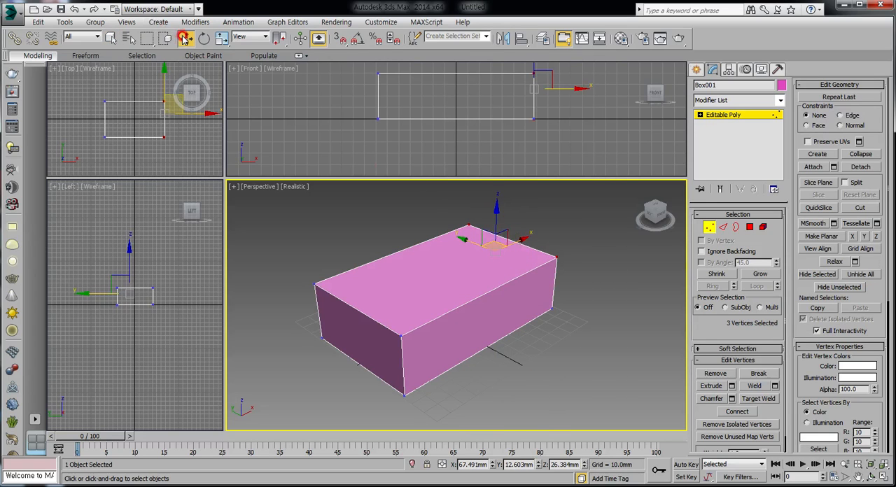
pyautogui.moveTo(496, 214); pyautogui.dragTo(493, 198)
pyautogui.moveTo(513, 319); pyautogui.dragTo(484, 331, button='middle')
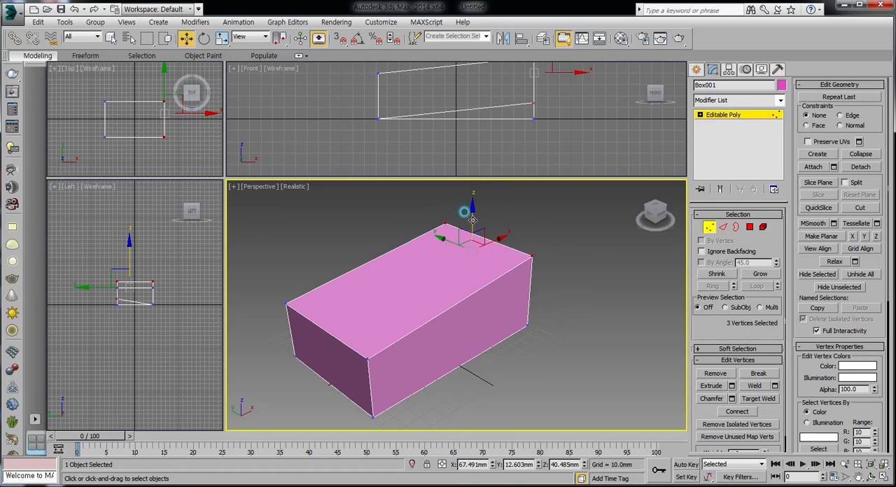
pyautogui.moveTo(473, 220); pyautogui.dragTo(472, 213)
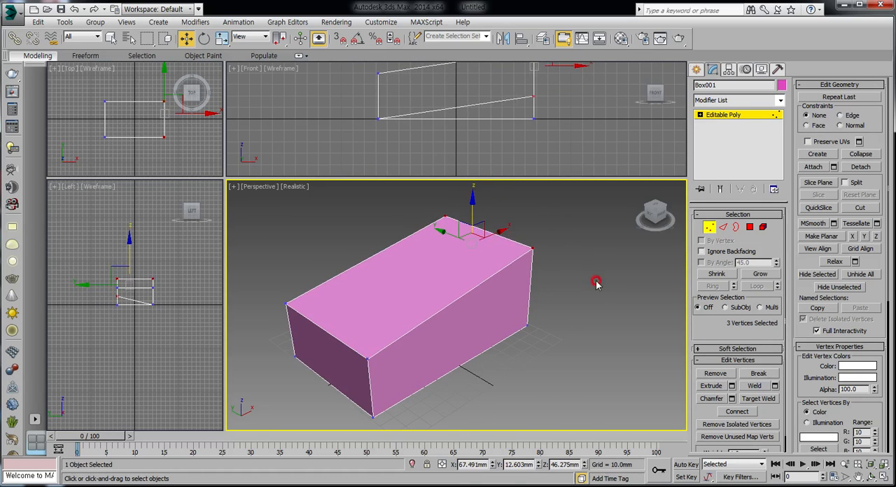
# Scale the three selected end vertices closer together along the Y axis to taper that end, and clear the vertex selection
pyautogui.rightClick(487, 230)
pyautogui.click(499, 257)
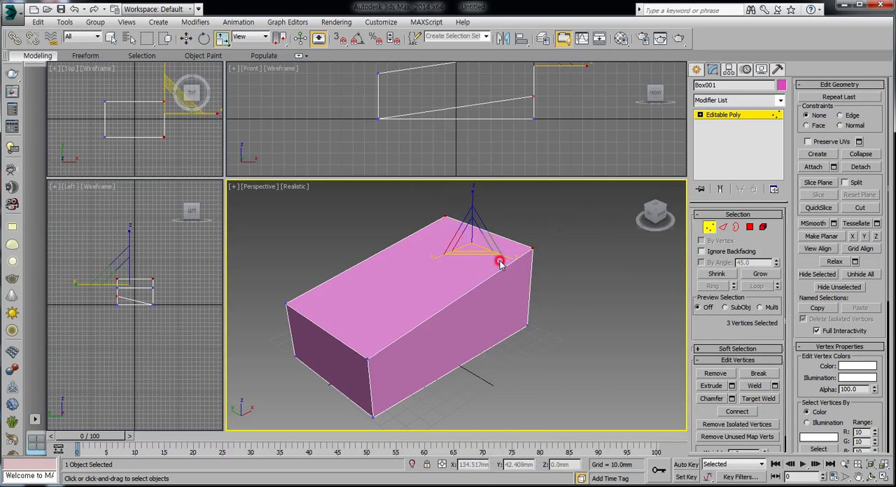
pyautogui.moveTo(510, 257); pyautogui.dragTo(452, 227)
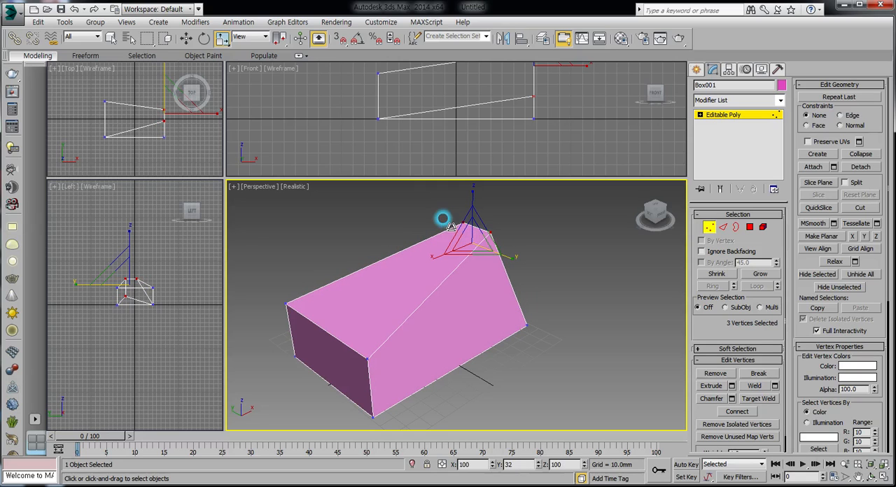
pyautogui.rightClick(534, 278)
pyautogui.click(554, 286)
pyautogui.click(573, 360)
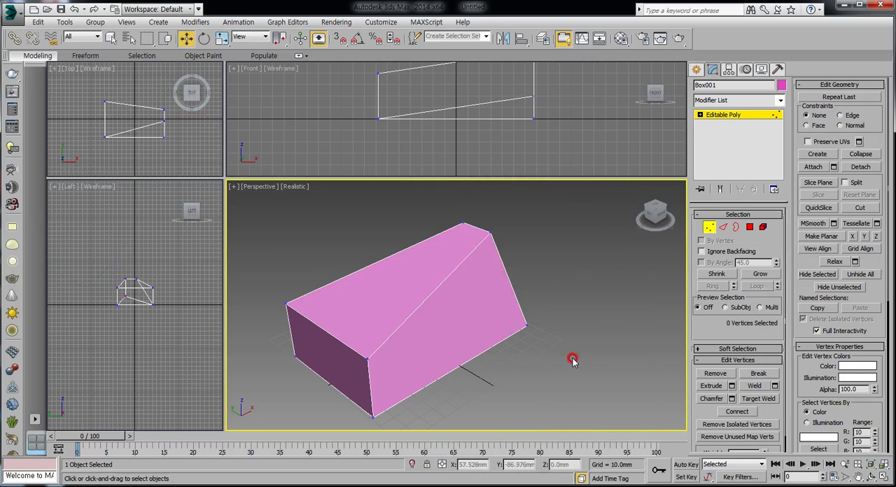
pyautogui.hotkey('ctrl', 'r')
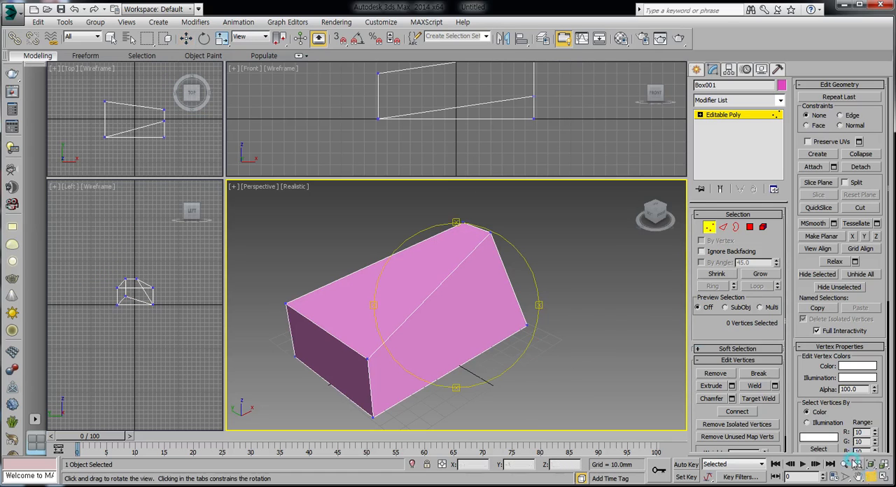
# Undo the taper scaling and the upward move of the vertices at the box's far +X end
pyautogui.moveTo(480, 380); pyautogui.dragTo(343, 287)
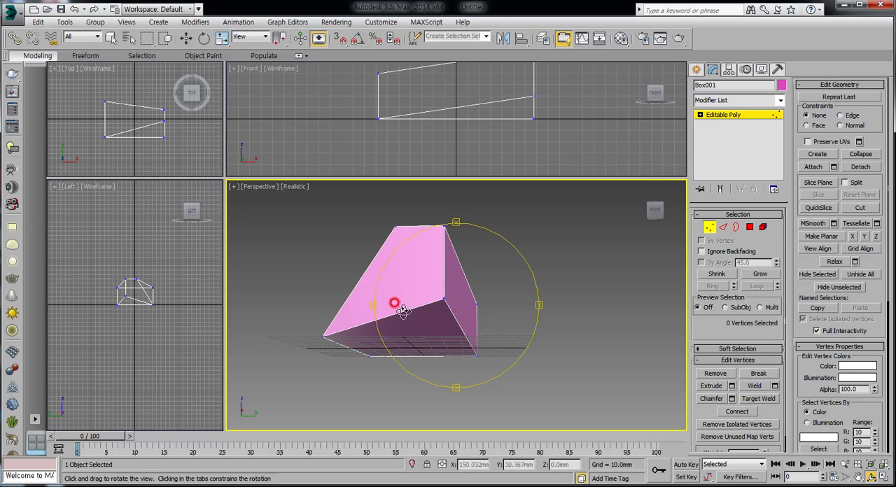
pyautogui.moveTo(394, 306); pyautogui.dragTo(525, 350)
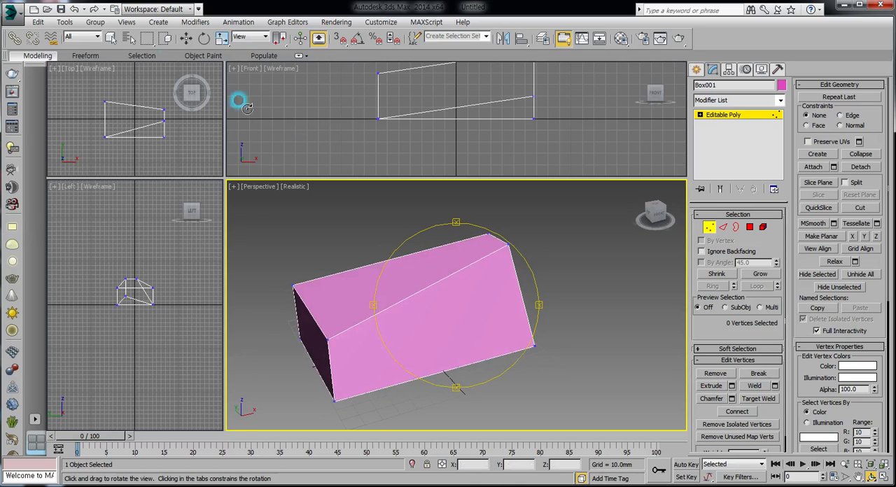
pyautogui.click(74, 9)
pyautogui.click(74, 9)
pyautogui.click(74, 9)
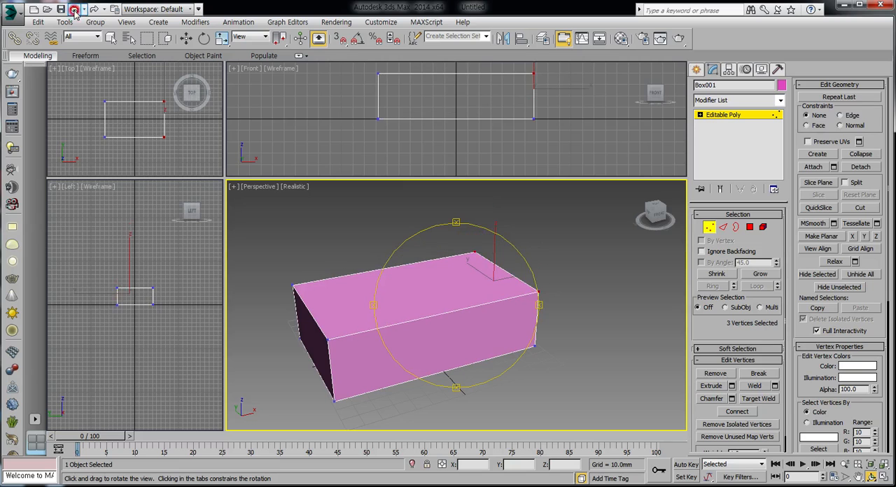
# Try to region-select the two upper vertices at the box's far +X end with Ignore Backfacing off
pyautogui.moveTo(484, 324); pyautogui.dragTo(519, 313)
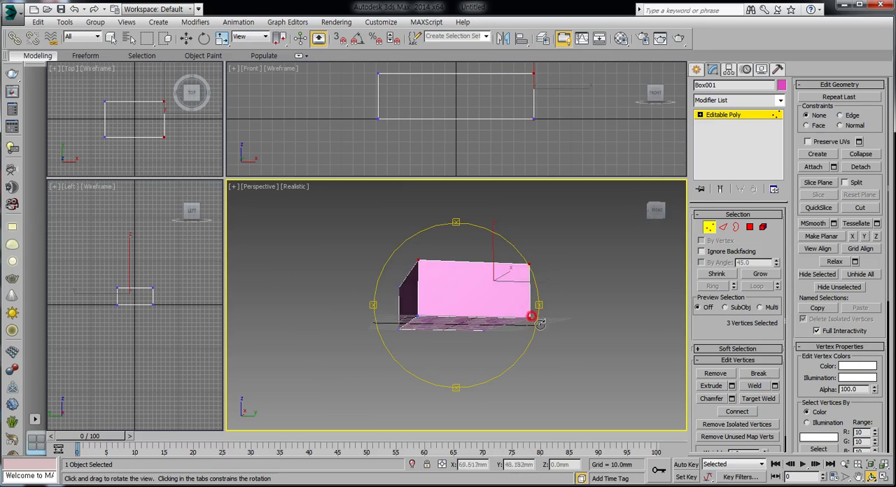
pyautogui.moveTo(378, 255); pyautogui.dragTo(503, 282)
pyautogui.rightClick(503, 283)
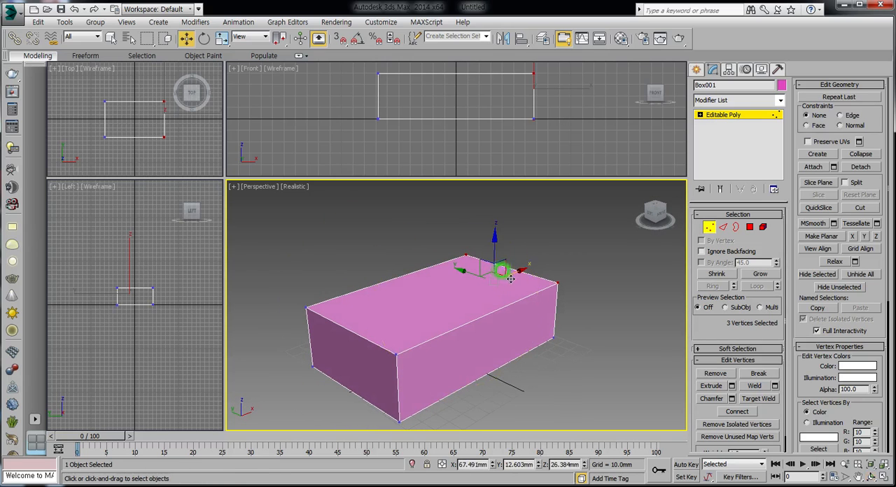
pyautogui.click(466, 242)
pyautogui.moveTo(455, 235); pyautogui.dragTo(586, 316)
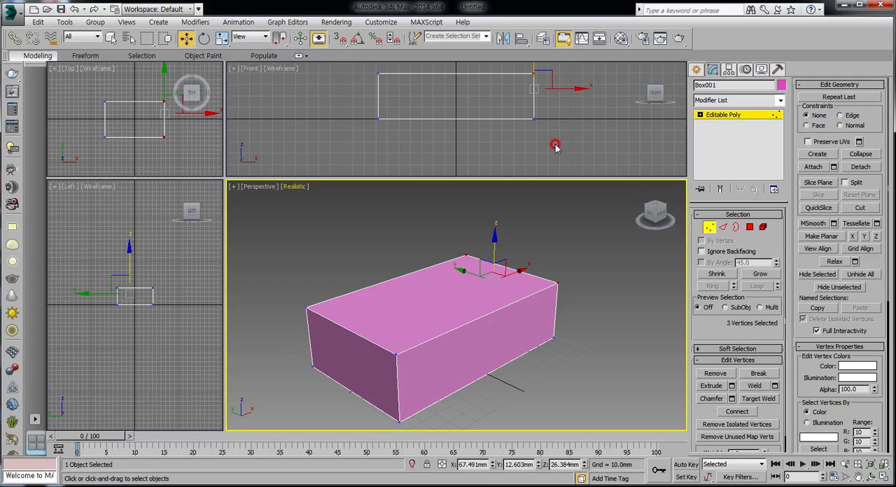
pyautogui.moveTo(545, 132); pyautogui.dragTo(550, 156, button='middle')
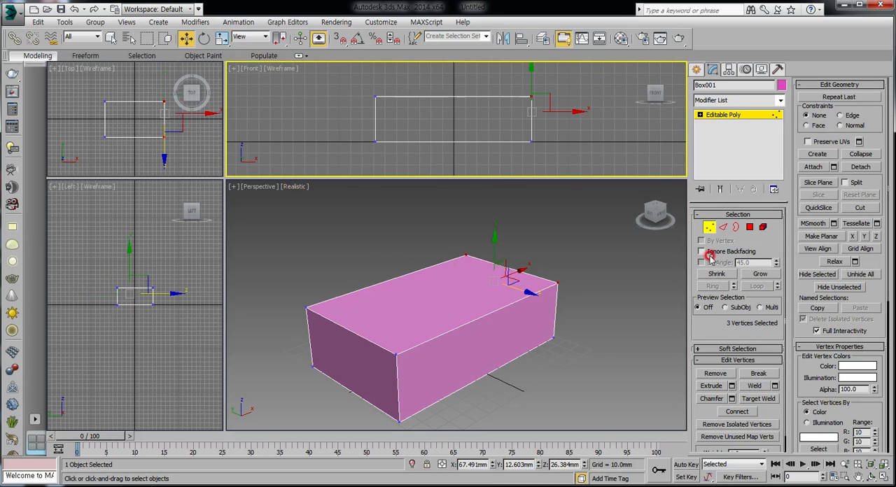
# Turn on Ignore Backfacing and region-select only the two upper vertices at the box's far +X end
pyautogui.click(596, 276)
pyautogui.moveTo(454, 239); pyautogui.dragTo(575, 300)
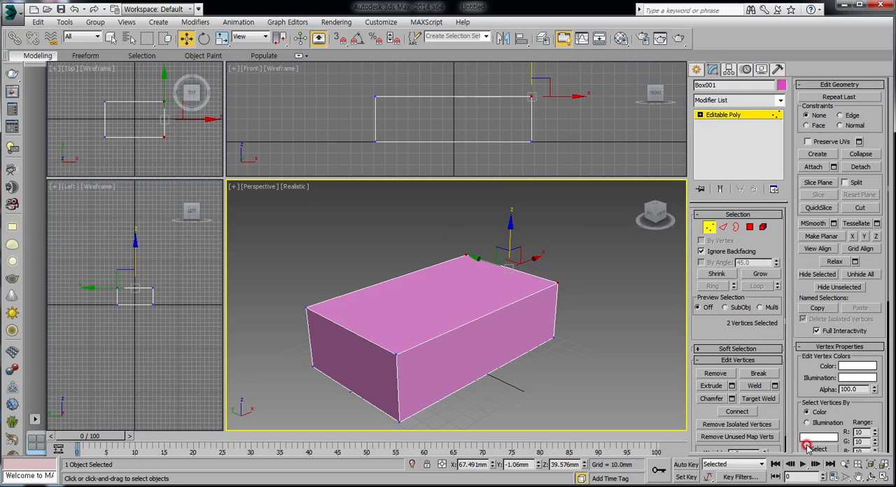
pyautogui.click(872, 476)
pyautogui.moveTo(524, 317)
pyautogui.mouseDown()
pyautogui.moveTo(489, 321)
pyautogui.moveTo(416, 285)
pyautogui.moveTo(524, 321)
pyautogui.mouseUp()
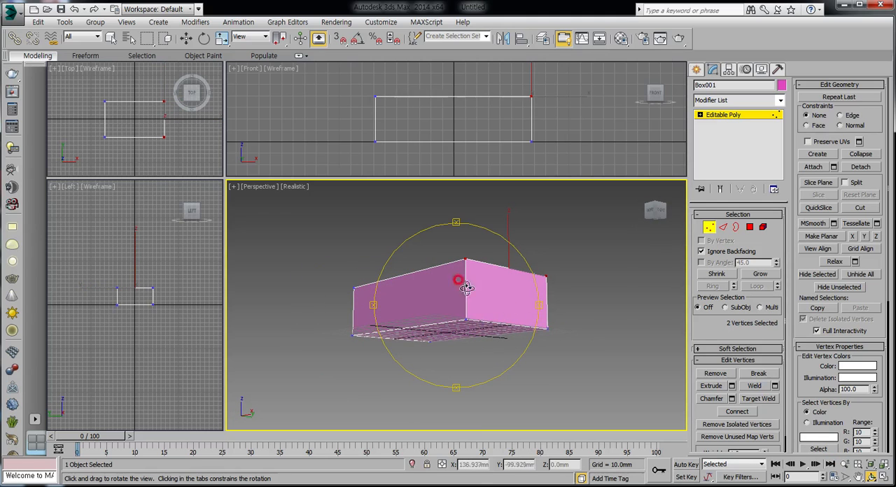
pyautogui.moveTo(467, 287); pyautogui.dragTo(516, 283)
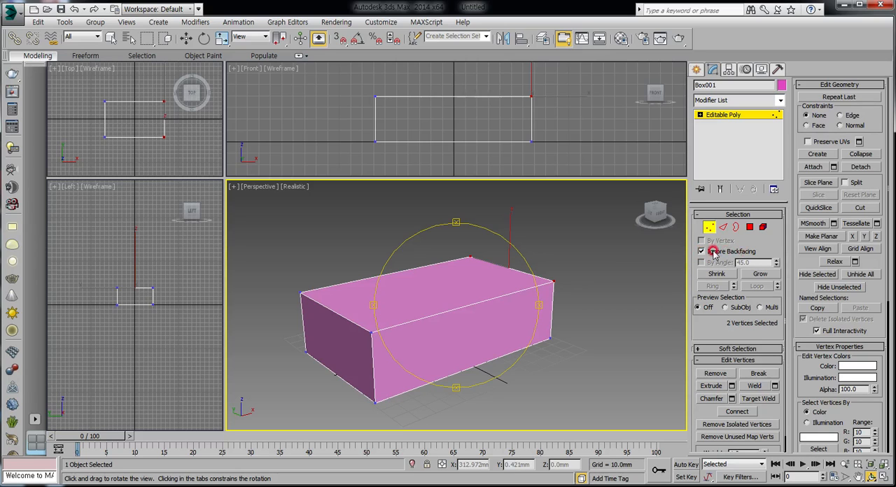
pyautogui.rightClick(500, 271)
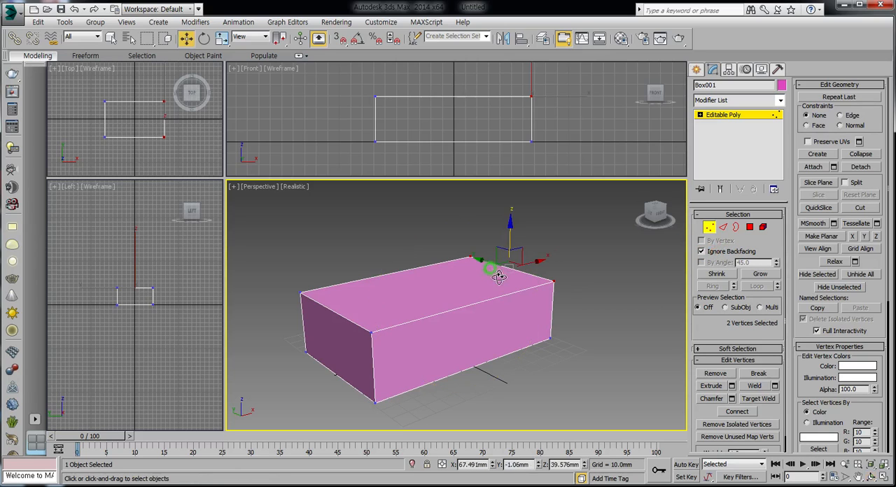
# Move the two selected vertices up about 28 mm along Z, scale them closer together along Y, and clear the selection
pyautogui.moveTo(508, 233); pyautogui.dragTo(509, 190)
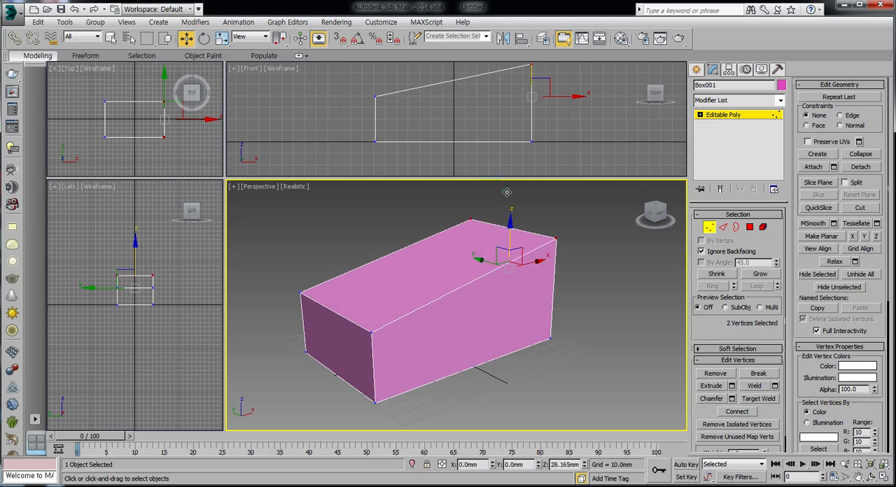
pyautogui.rightClick(519, 238)
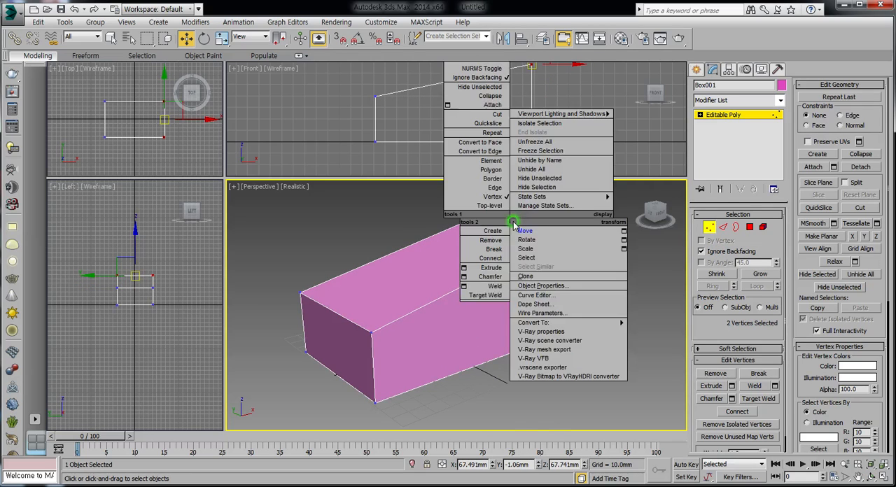
pyautogui.click(529, 240)
pyautogui.moveTo(551, 237); pyautogui.dragTo(504, 222)
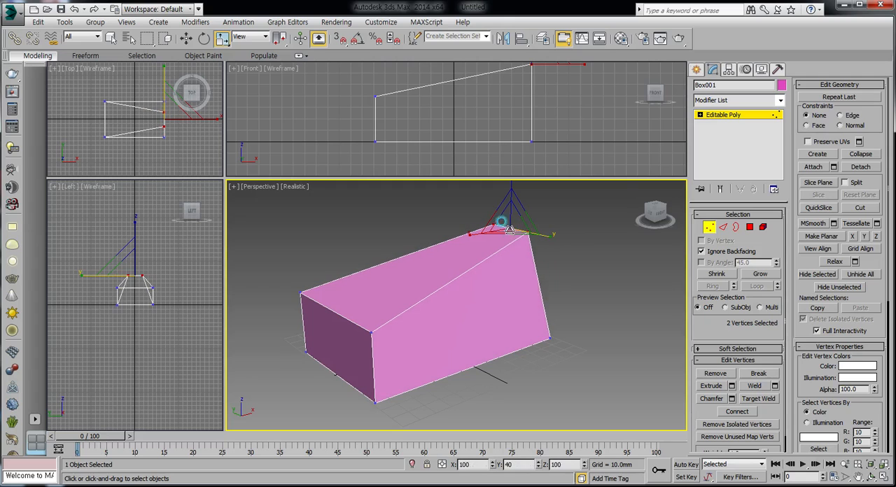
pyautogui.rightClick(529, 293)
pyautogui.click(545, 302)
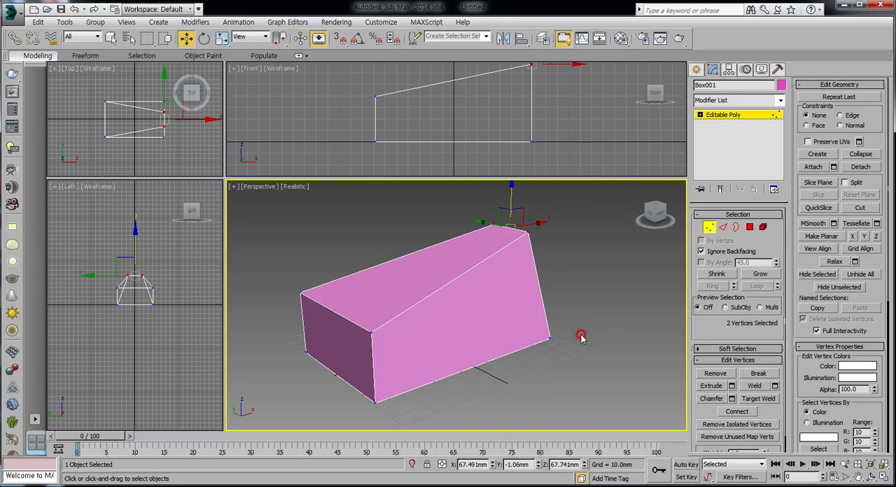
pyautogui.click(871, 477)
pyautogui.moveTo(528, 322)
pyautogui.mouseDown()
pyautogui.moveTo(411, 319)
pyautogui.moveTo(537, 331)
pyautogui.moveTo(561, 348)
pyautogui.moveTo(485, 310)
pyautogui.moveTo(514, 320)
pyautogui.mouseUp()
pyautogui.press('w')
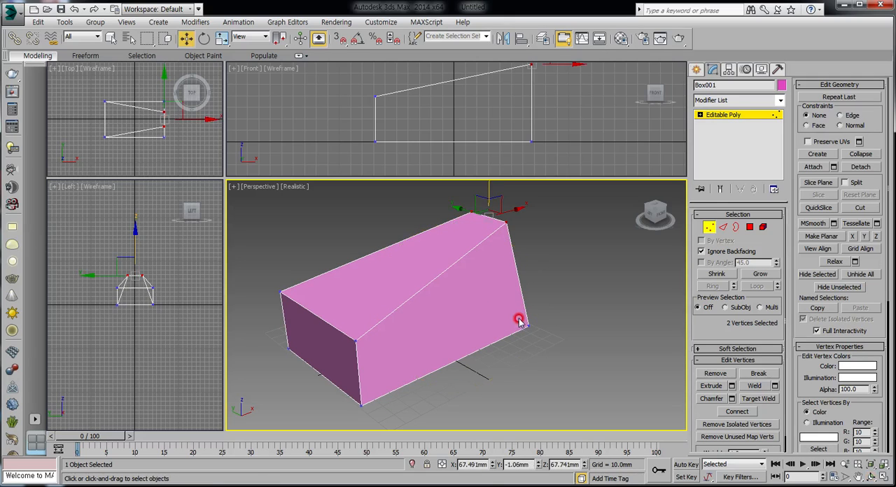
pyautogui.click(557, 263)
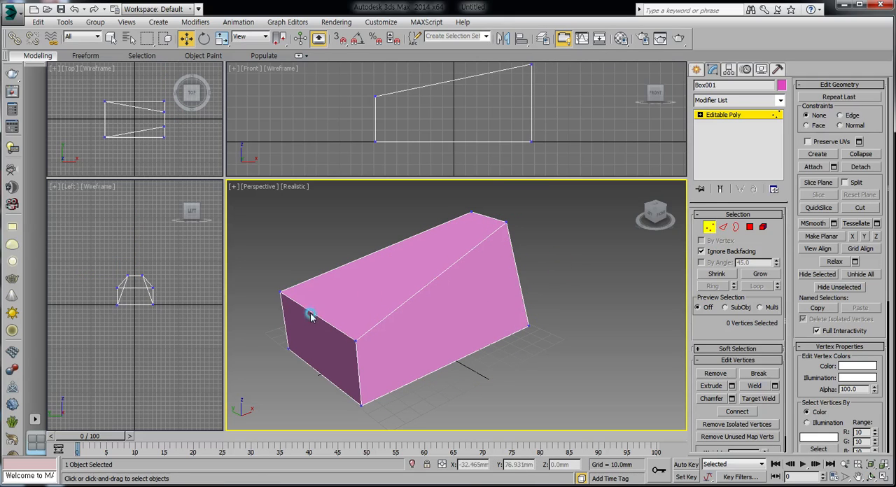
# Chamfer the upper edge at the box's near end by 15.144 mm with 3 connect edge segments in Edge editing
pyautogui.click(724, 228)
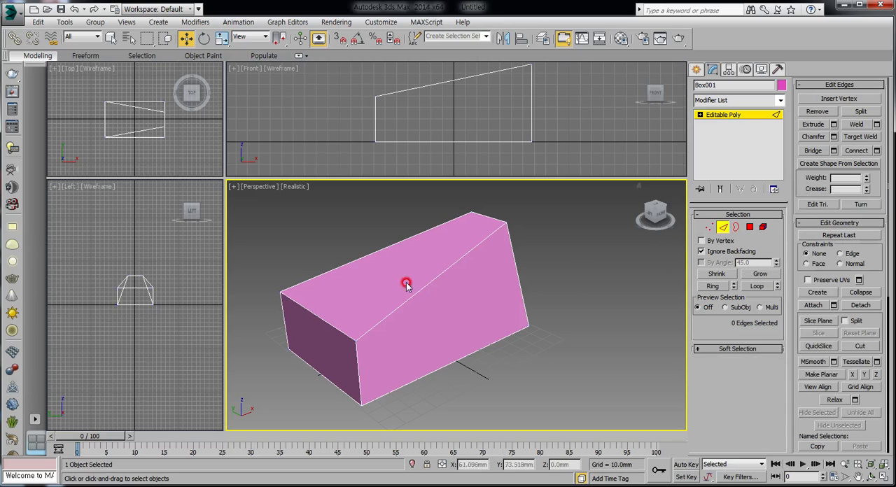
pyautogui.click(305, 308)
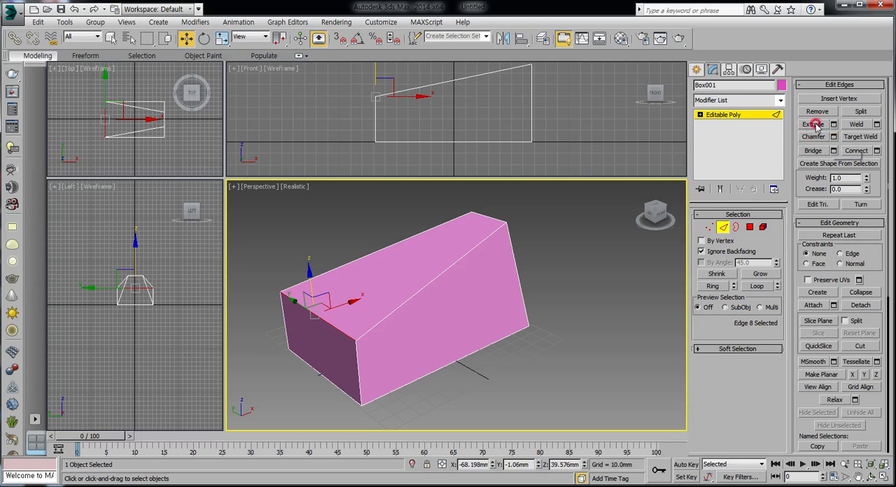
pyautogui.click(833, 136)
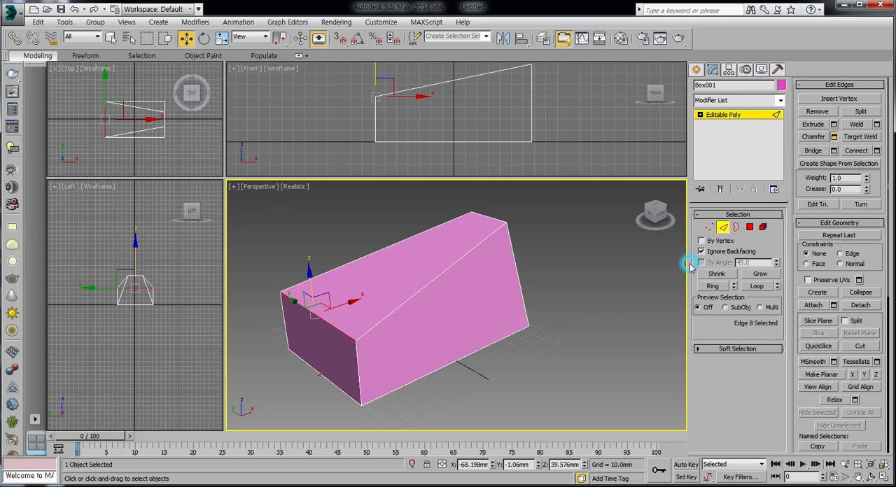
pyautogui.moveTo(463, 297); pyautogui.dragTo(431, 293)
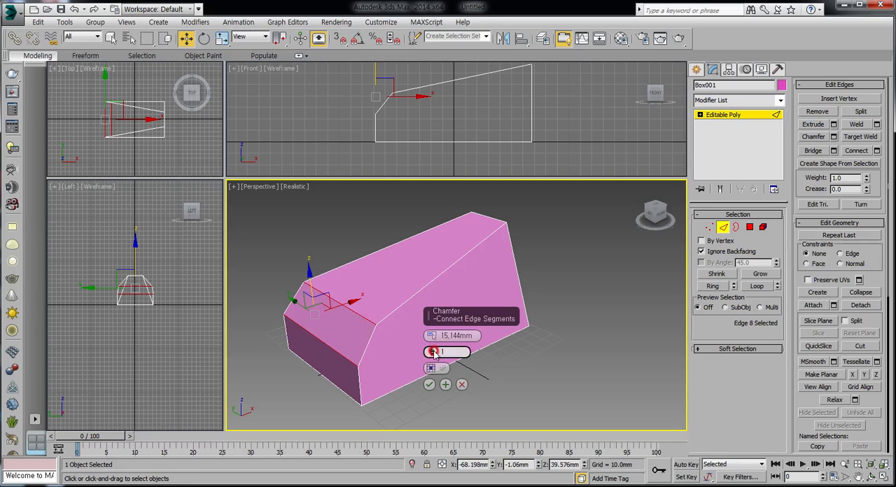
pyautogui.moveTo(433, 353); pyautogui.dragTo(432, 349)
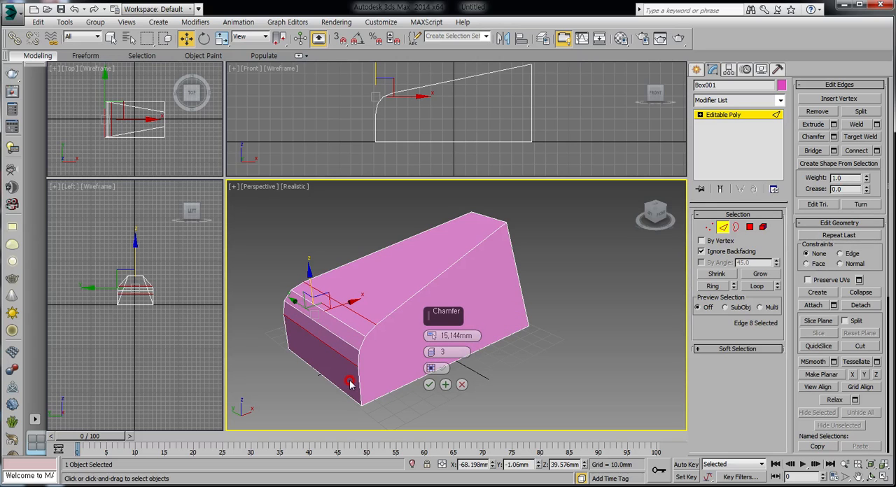
pyautogui.click(429, 386)
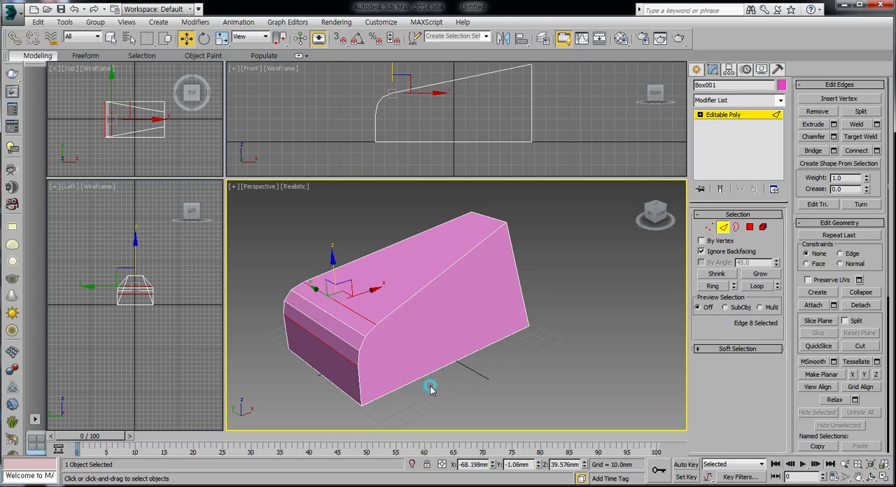
pyautogui.click(492, 392)
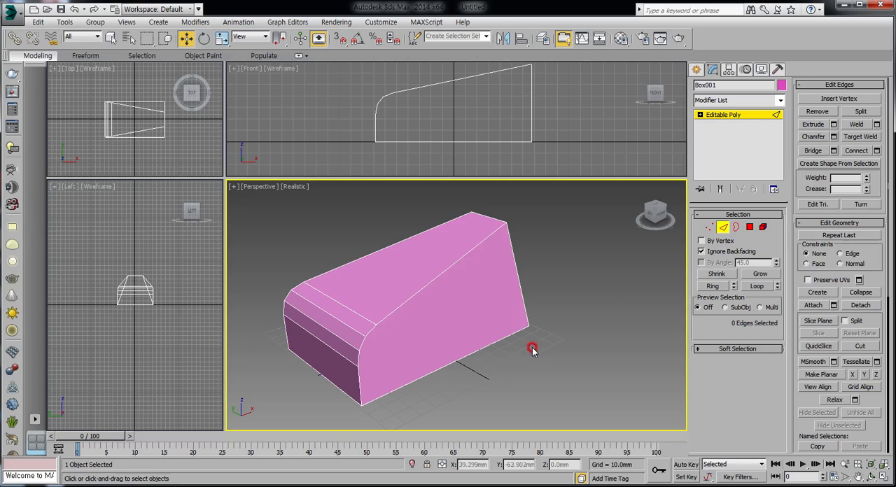
# Leave Edge editing and delete the whole box from the scene
pyautogui.click(723, 227)
pyautogui.click(471, 313)
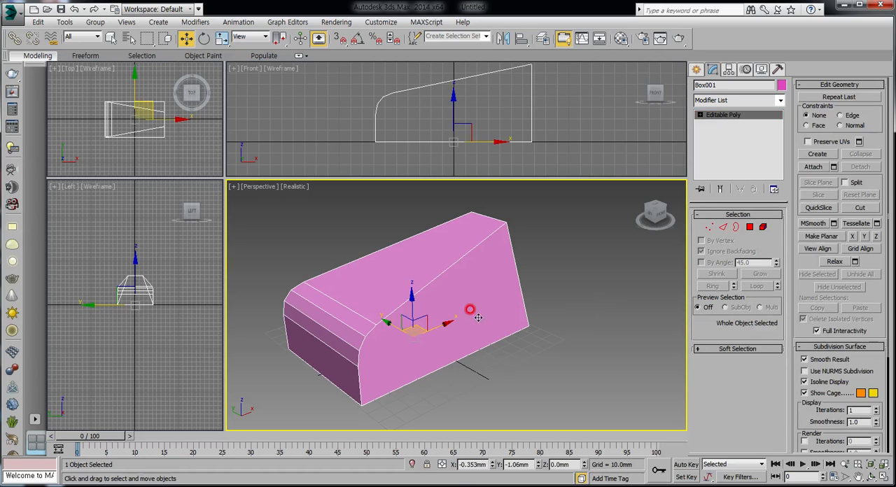
pyautogui.click(457, 306)
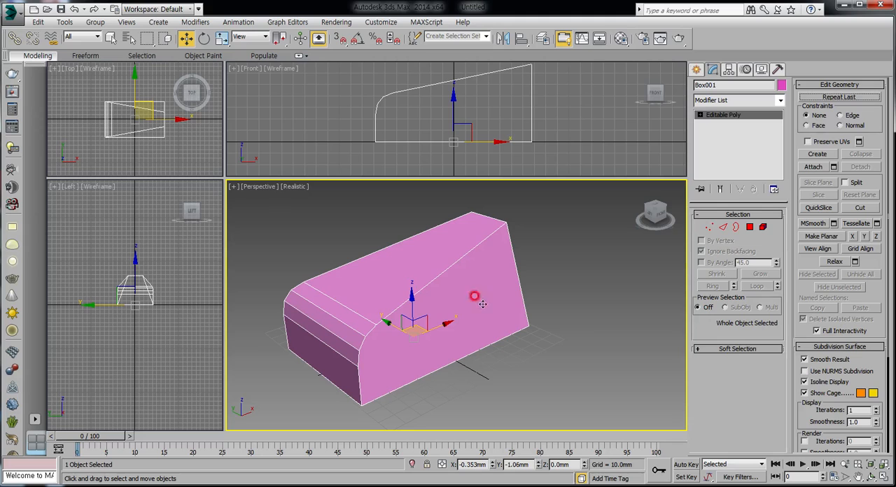
pyautogui.click(114, 108)
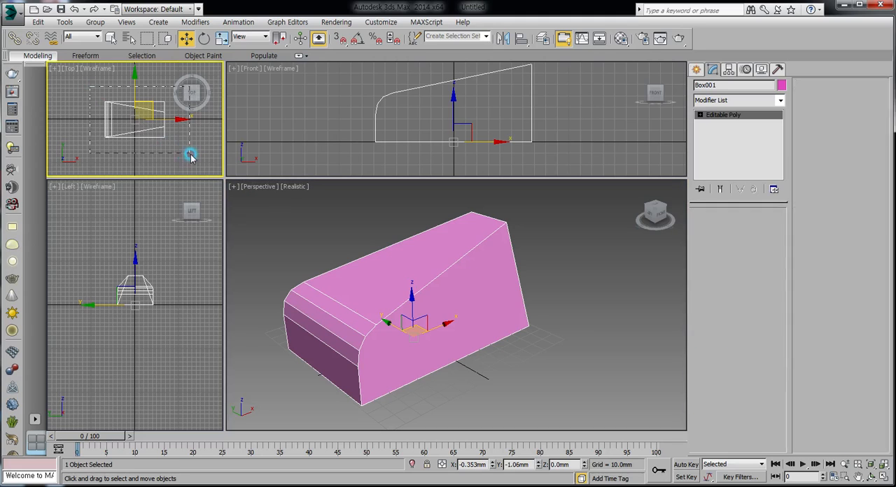
pyautogui.press('Delete')
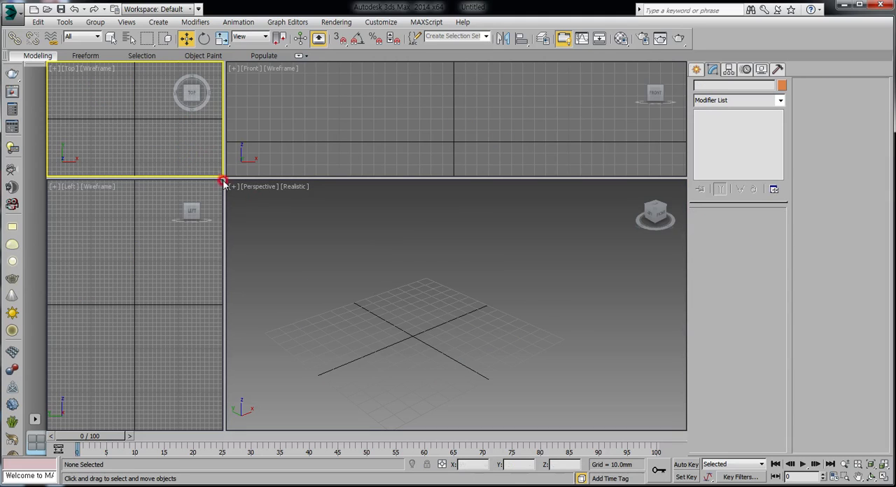
# Even out the four viewports and create a plane about 77 mm long and 80 mm wide around the origin in the Top view
pyautogui.moveTo(227, 180); pyautogui.dragTo(529, 238)
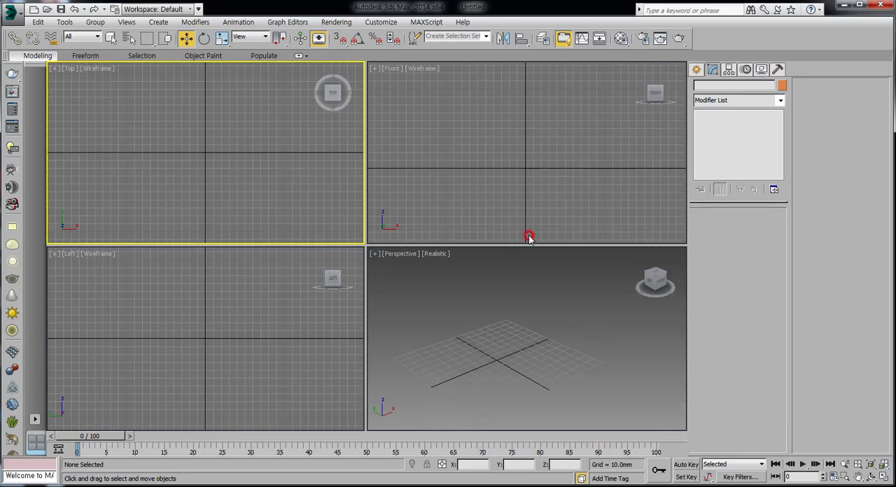
pyautogui.click(697, 70)
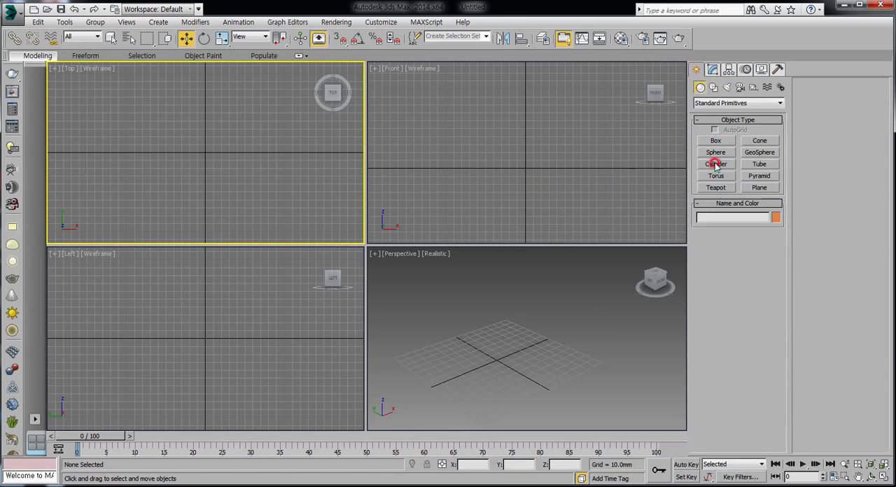
pyautogui.click(759, 187)
pyautogui.moveTo(175, 122); pyautogui.dragTo(238, 182)
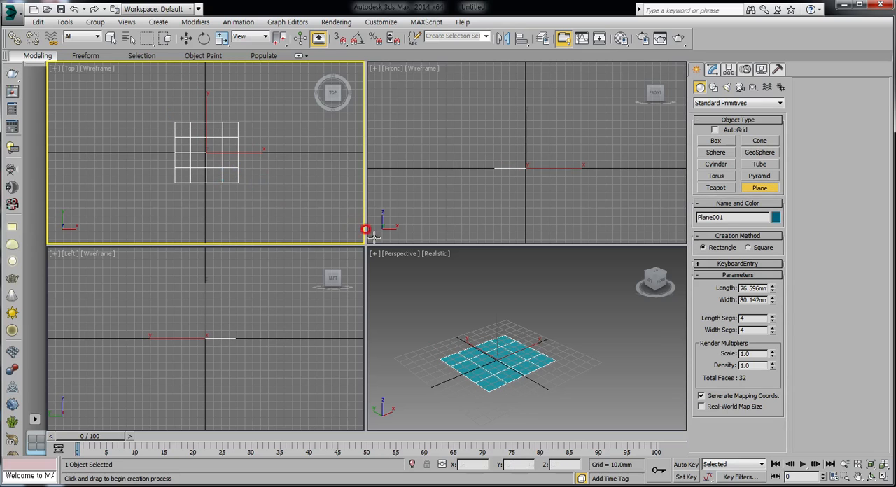
pyautogui.rightClick(283, 157)
# Set the plane's length and width segments to 1 and enlarge the Perspective viewport
pyautogui.click(713, 69)
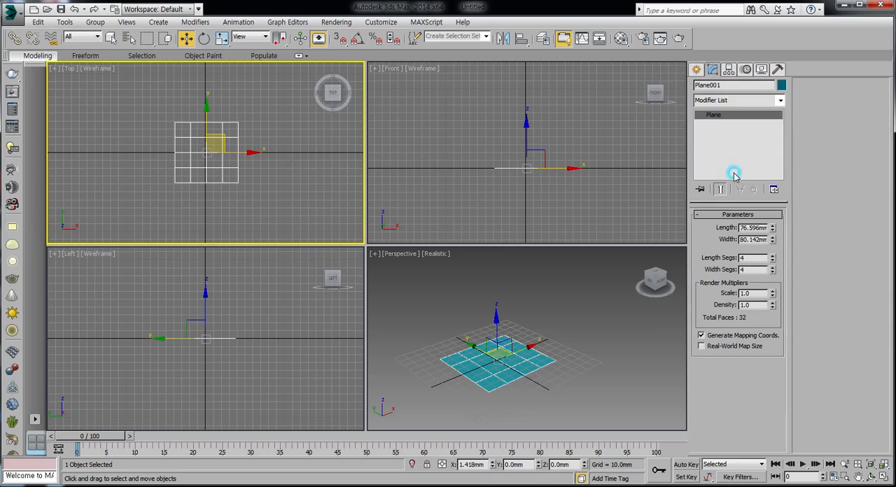
pyautogui.doubleClick(741, 257)
pyautogui.click(774, 261)
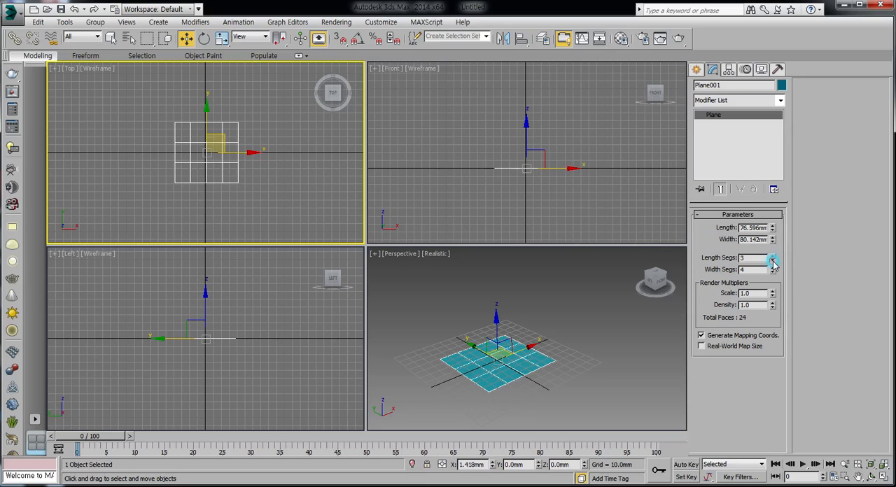
pyautogui.click(773, 260)
pyautogui.click(773, 272)
pyautogui.click(774, 273)
pyautogui.click(773, 273)
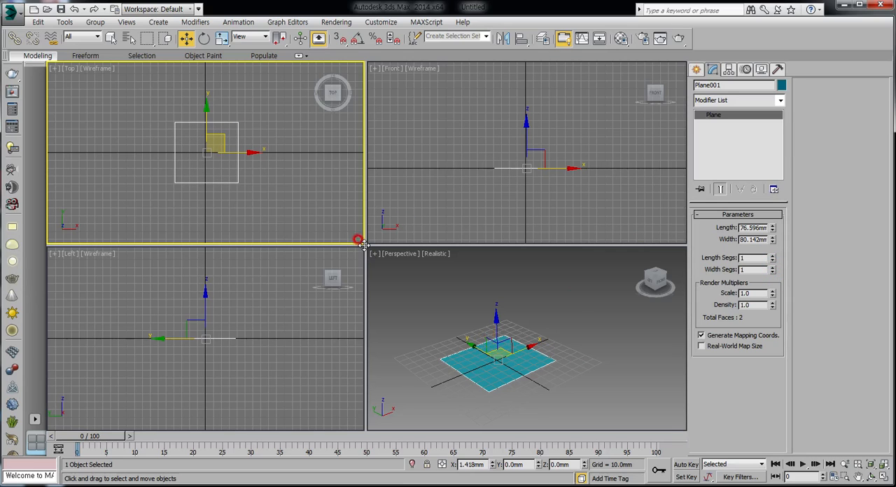
pyautogui.moveTo(363, 244); pyautogui.dragTo(240, 181)
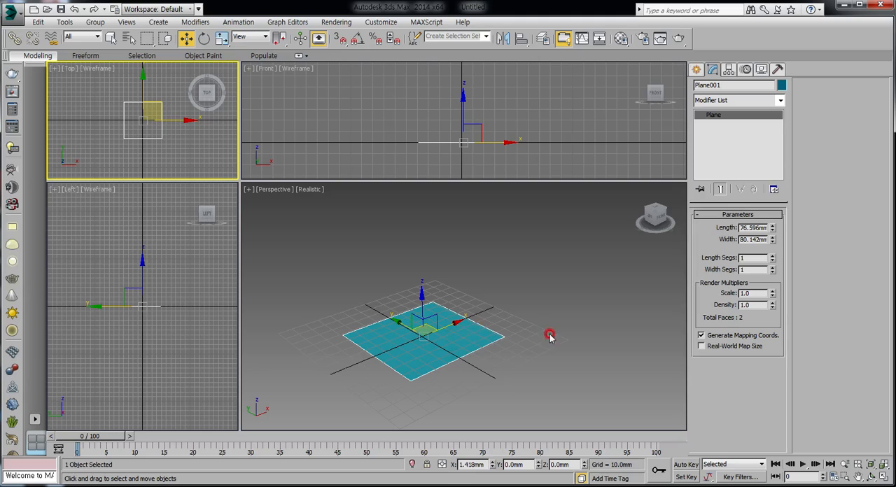
# Convert the plane to an Editable Poly, hide the Perspective grid, and leave the plane selected
pyautogui.rightClick(419, 320)
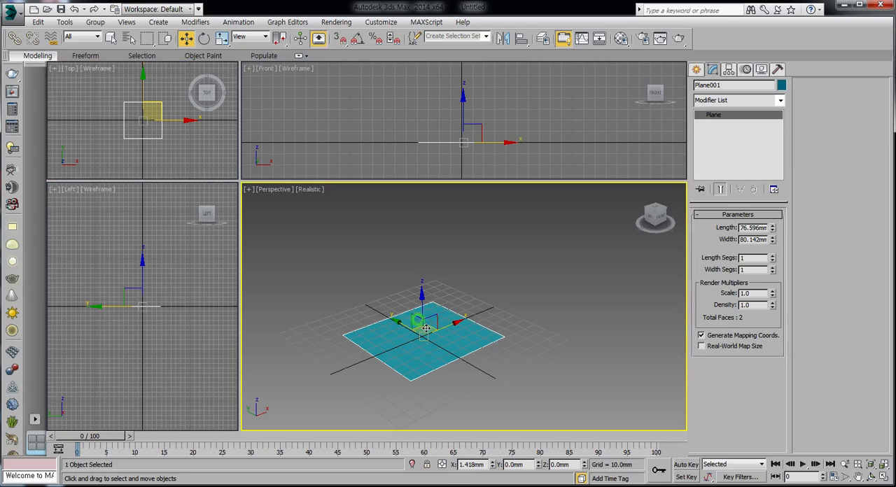
pyautogui.rightClick(449, 341)
pyautogui.moveTo(488, 438)
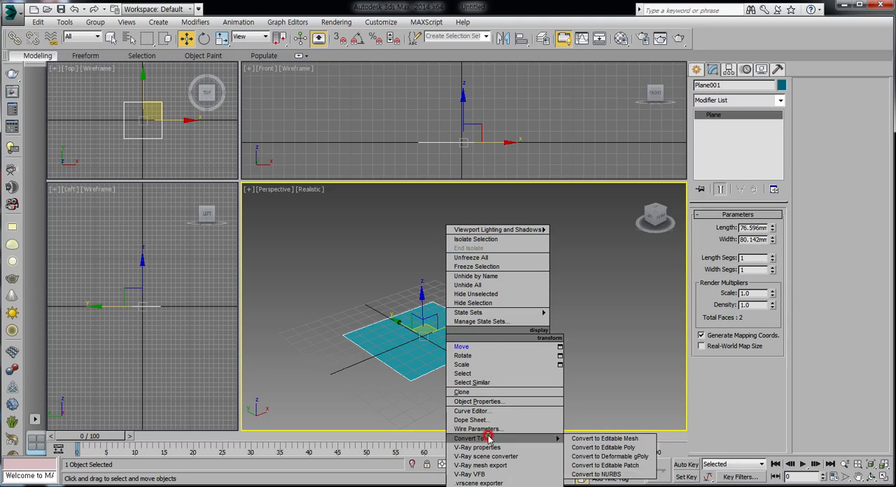
pyautogui.click(597, 447)
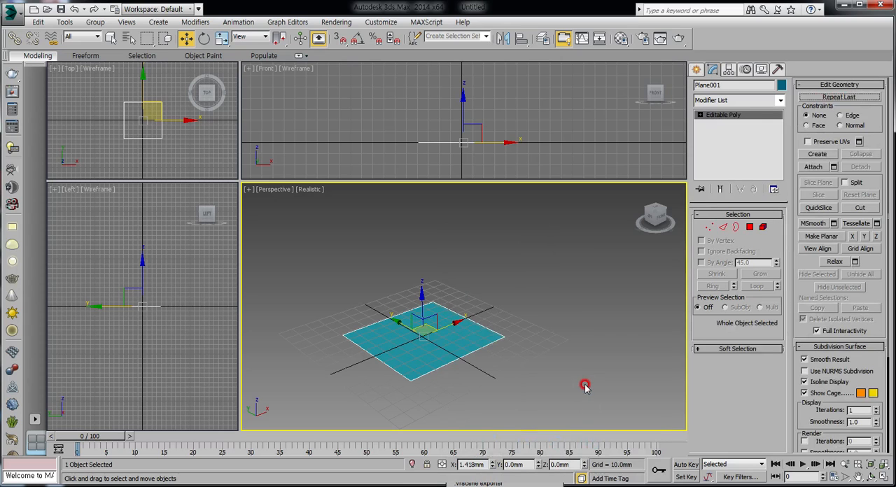
pyautogui.press('g')
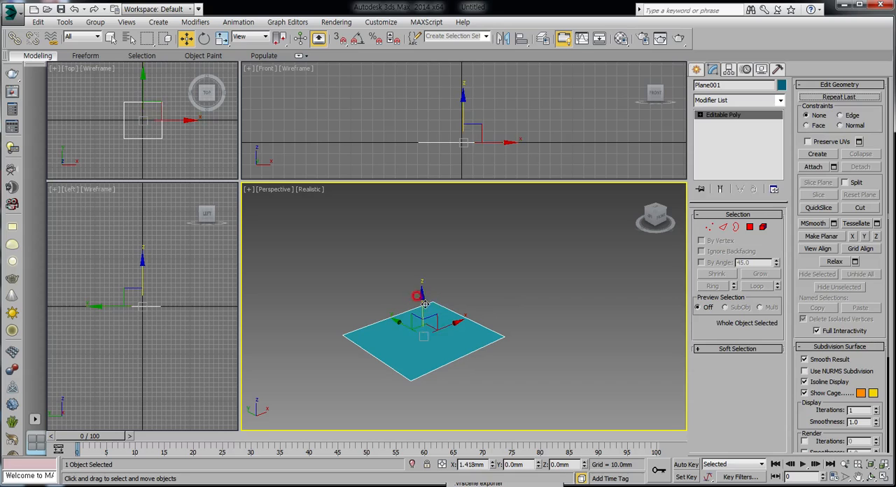
pyautogui.click(490, 313)
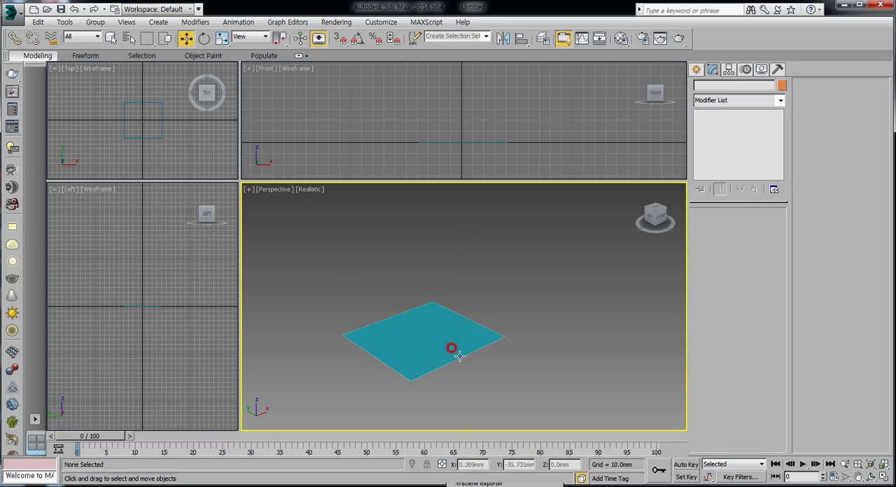
pyautogui.click(469, 320)
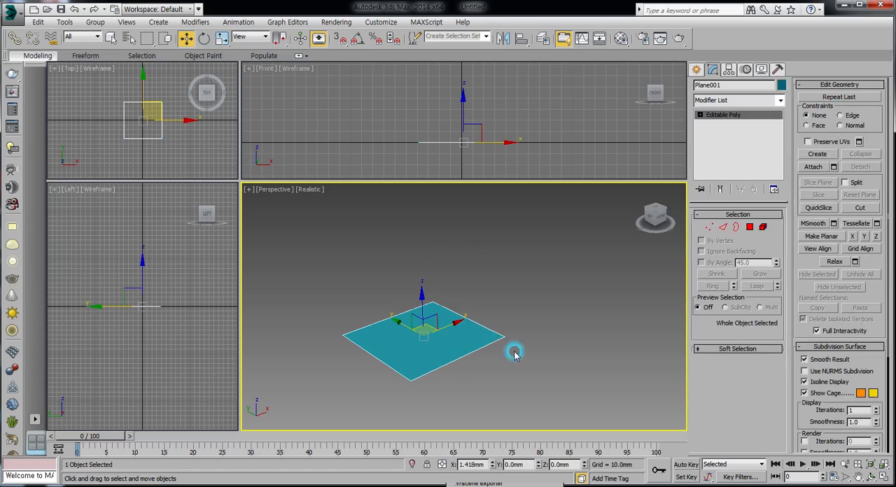
# Enter Edge editing and select the plane's outer edge on the positive X side
pyautogui.click(724, 228)
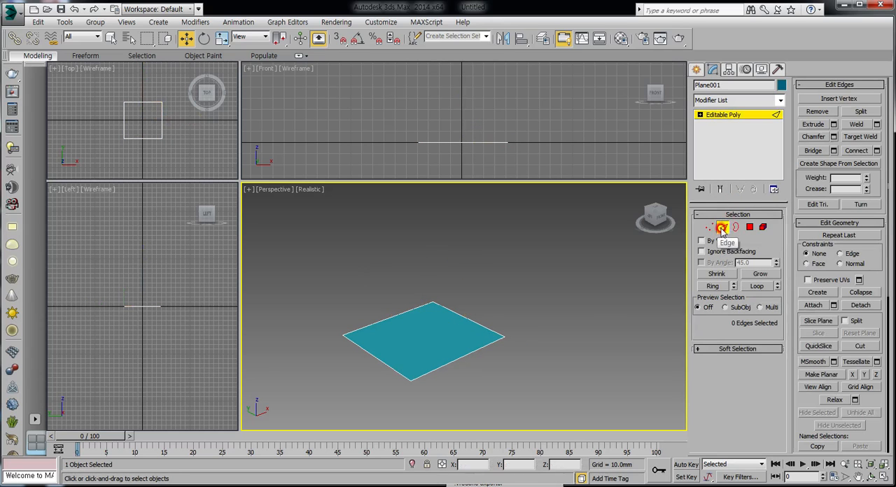
pyautogui.click(465, 316)
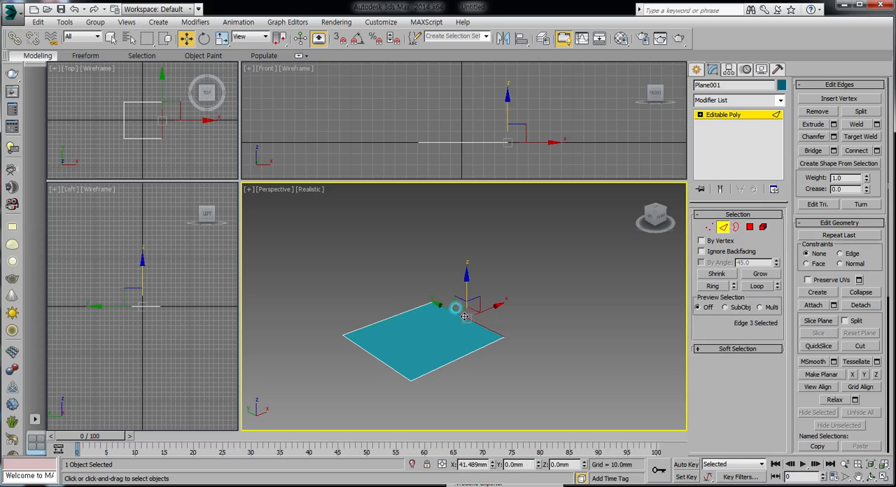
pyautogui.click(368, 355)
pyautogui.click(452, 362)
pyautogui.click(400, 315)
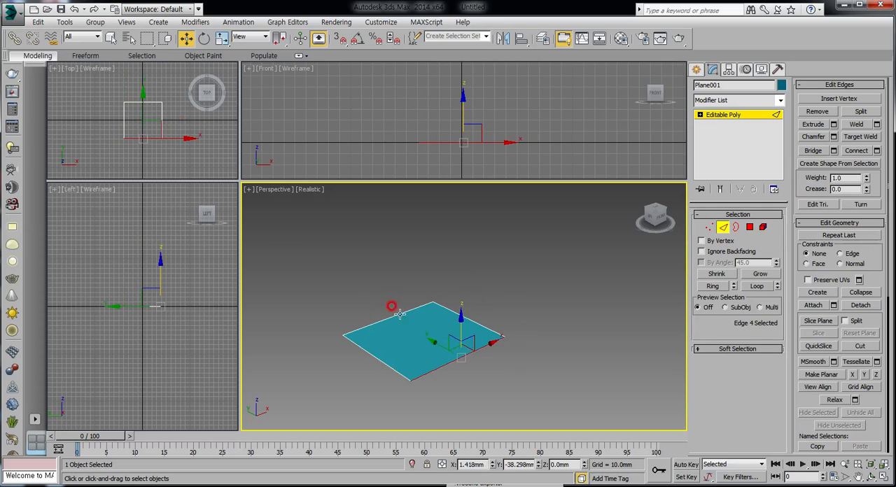
pyautogui.click(471, 321)
pyautogui.click(554, 362)
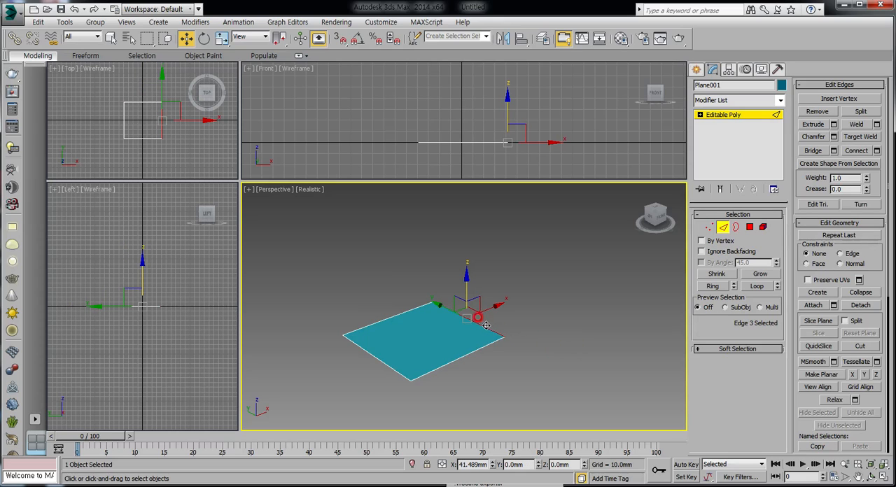
# Extrude the selected edge upward about 28 mm and set the extrusion width to 0 mm
pyautogui.click(813, 124)
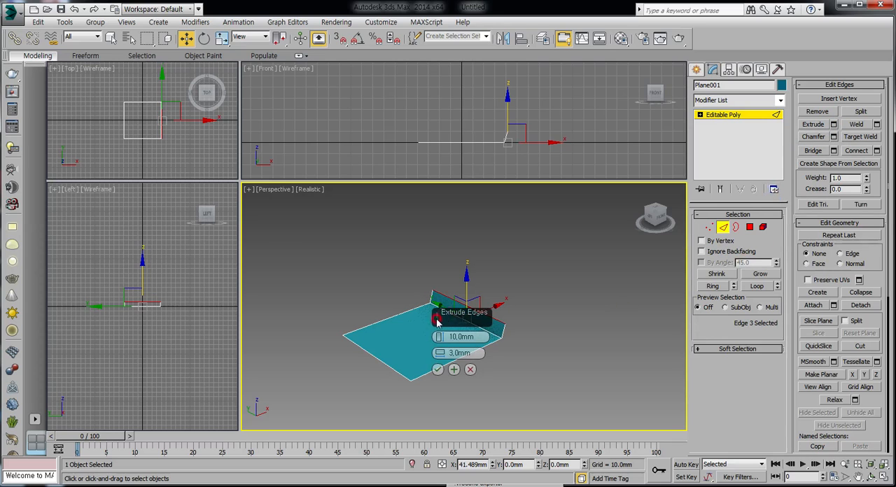
pyautogui.moveTo(437, 321); pyautogui.dragTo(553, 262)
pyautogui.click(545, 318)
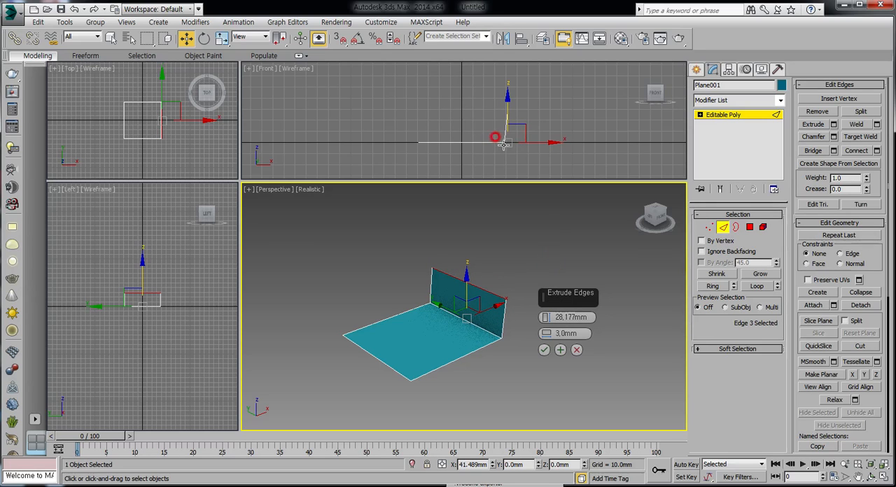
pyautogui.moveTo(500, 150); pyautogui.dragTo(462, 152, button='middle')
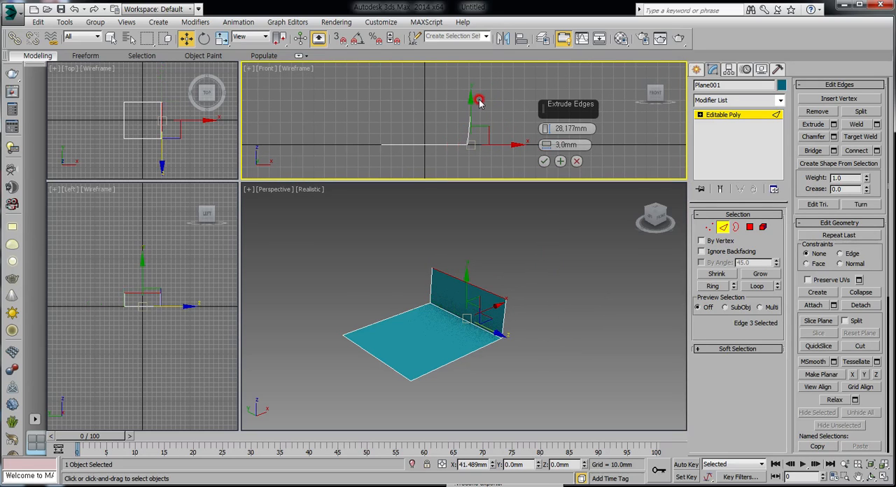
pyautogui.middleClick(522, 273)
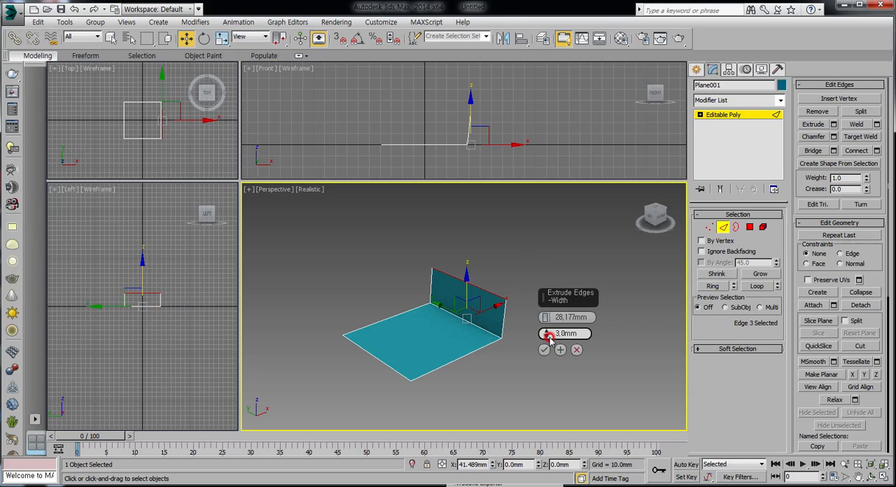
pyautogui.moveTo(546, 333)
pyautogui.mouseDown()
pyautogui.moveTo(549, 258)
pyautogui.moveTo(544, 335)
pyautogui.mouseUp()
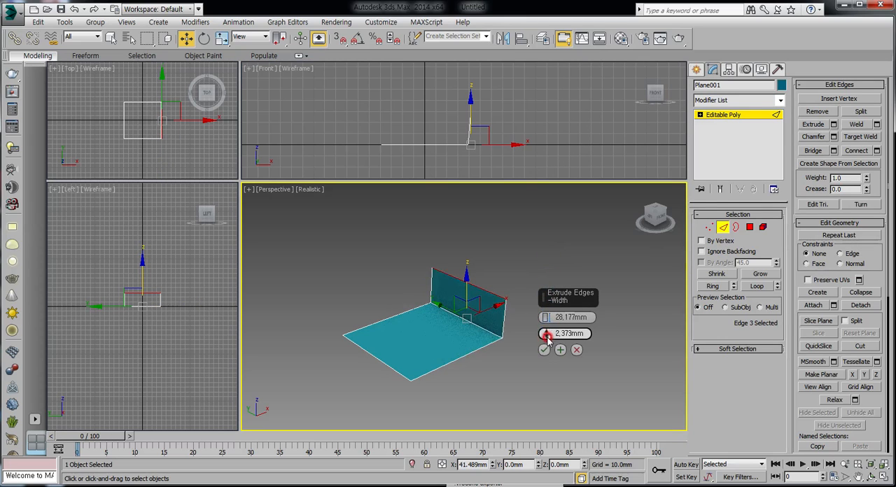
pyautogui.click(470, 351)
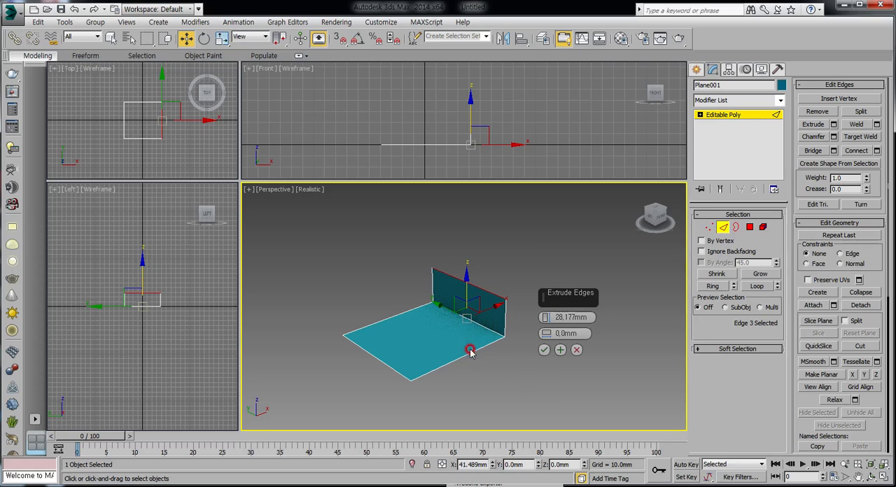
# Set the edge extrusion height to 50 mm, apply it, and clear the edge selection
pyautogui.moveTo(546, 317); pyautogui.dragTo(545, 252)
pyautogui.doubleClick(564, 317)
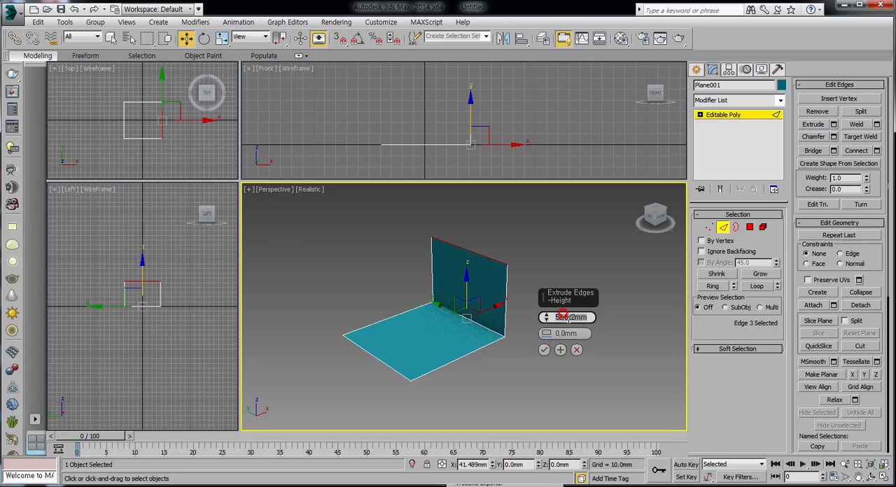
pyautogui.write('50')
pyautogui.press('Return')
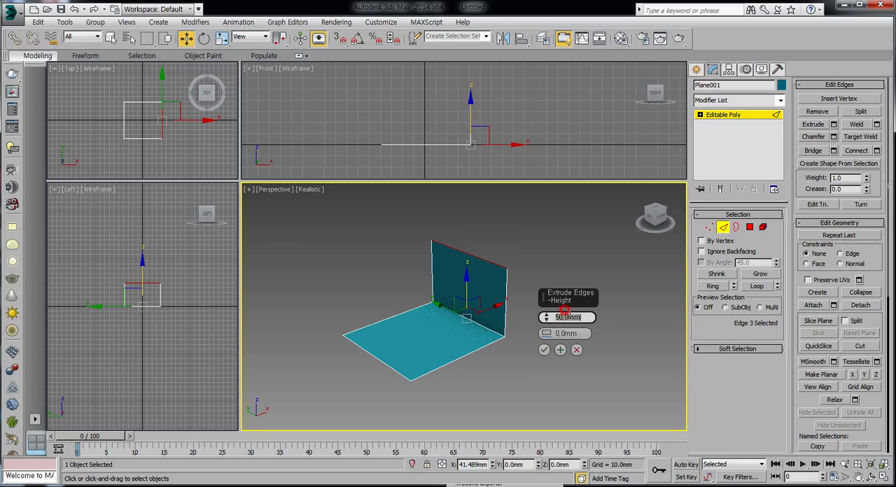
pyautogui.click(543, 350)
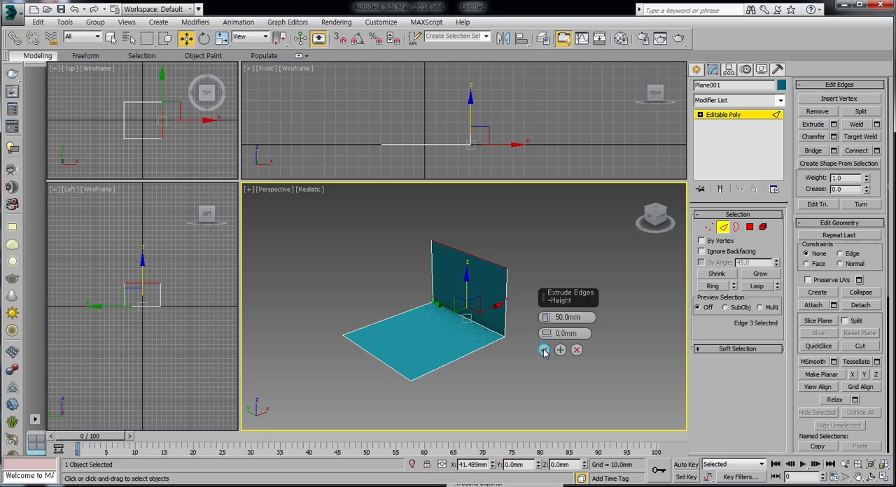
pyautogui.click(543, 337)
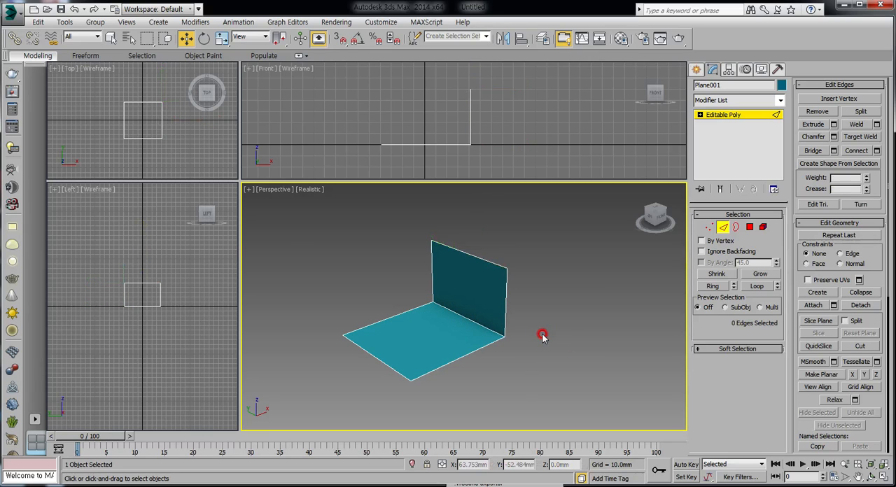
# Extrude the three remaining outer floor edges together into walls, 50 mm high with 0 mm width
pyautogui.click(458, 358)
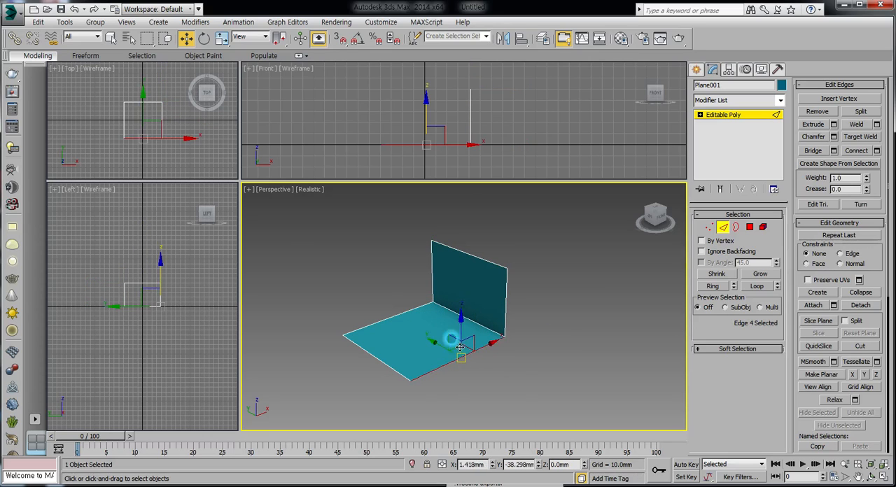
pyautogui.click(365, 348)
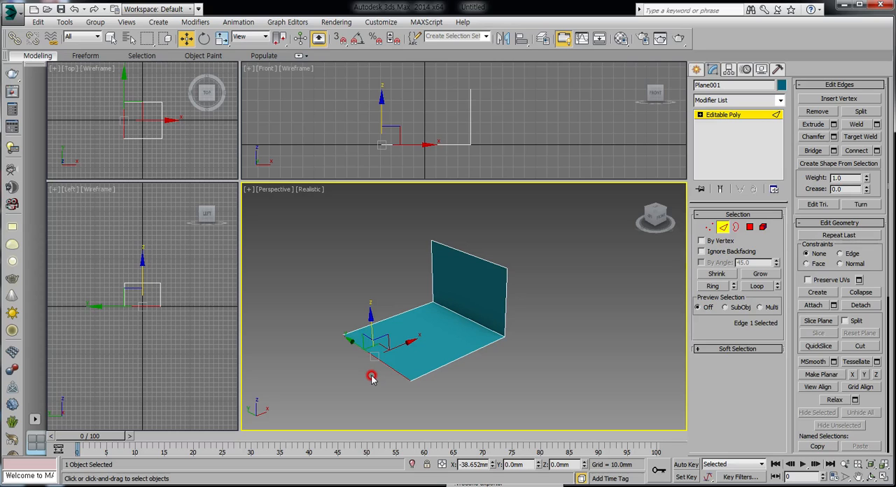
pyautogui.keyDown('ctrl'); pyautogui.click(401, 308); pyautogui.keyUp('ctrl')
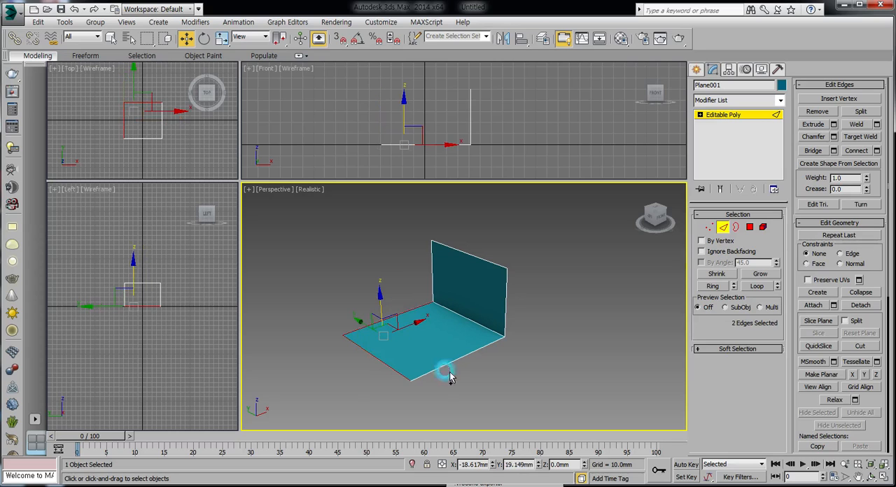
pyautogui.keyDown('ctrl'); pyautogui.click(449, 362); pyautogui.keyUp('ctrl')
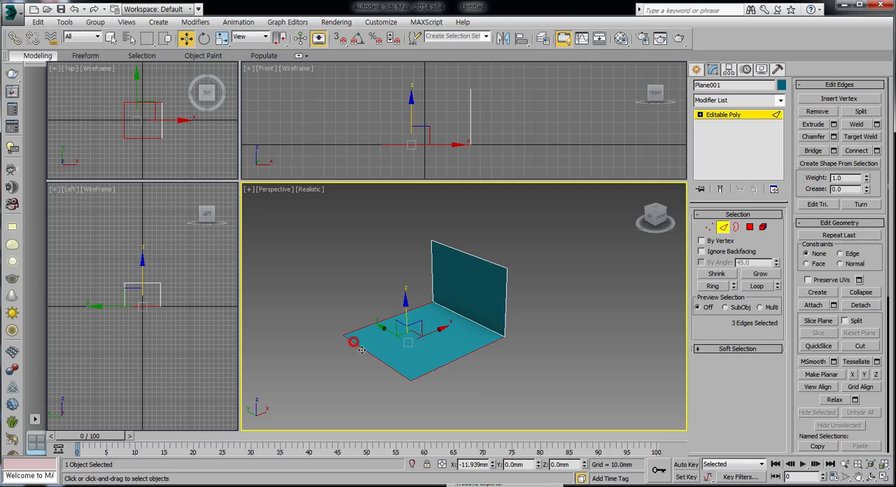
pyautogui.click(834, 124)
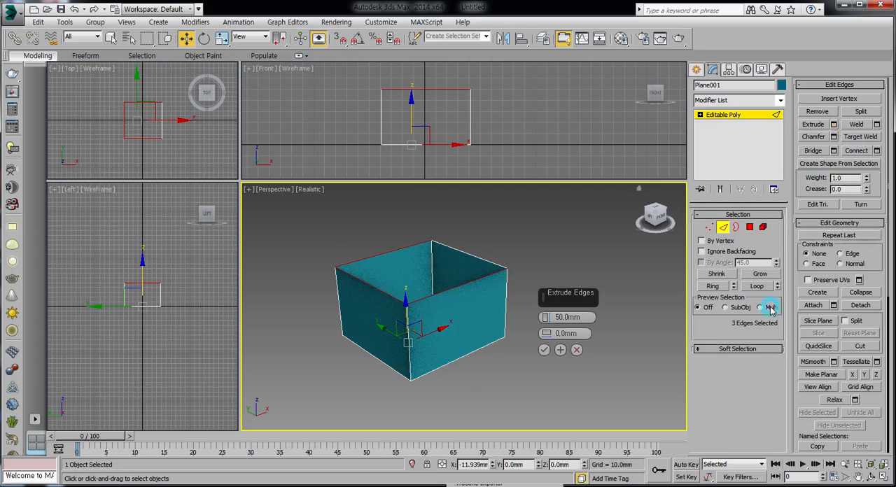
pyautogui.click(544, 352)
pyautogui.click(522, 364)
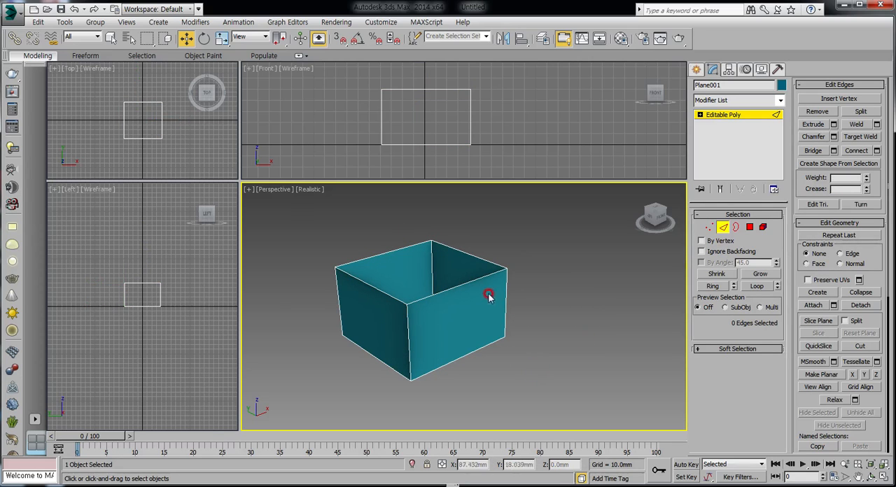
# Extrude the two opposite upper wall edges parallel to X inward by 10 mm with 0 mm width
pyautogui.click(458, 285)
pyautogui.click(396, 249)
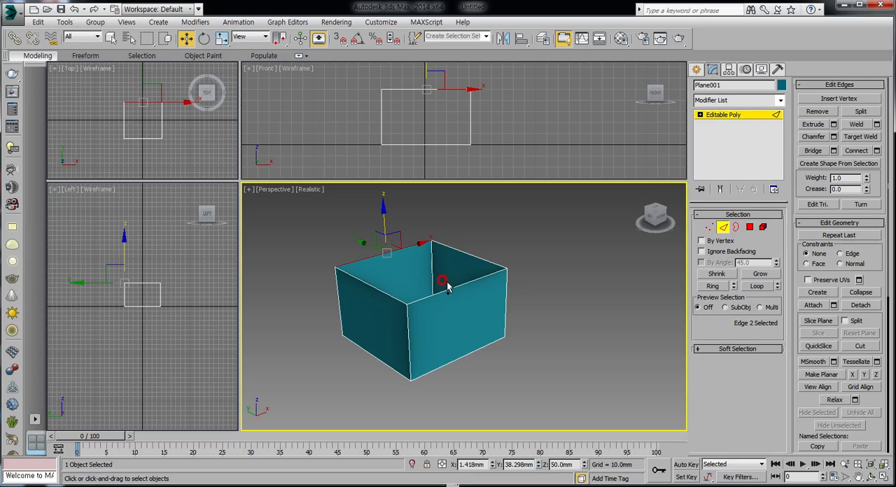
pyautogui.keyDown('ctrl'); pyautogui.click(486, 298); pyautogui.keyUp('ctrl')
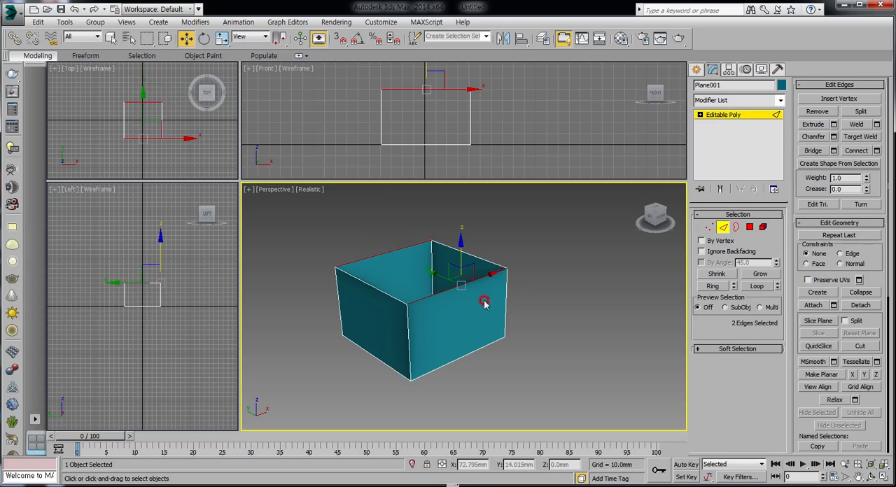
pyautogui.click(834, 124)
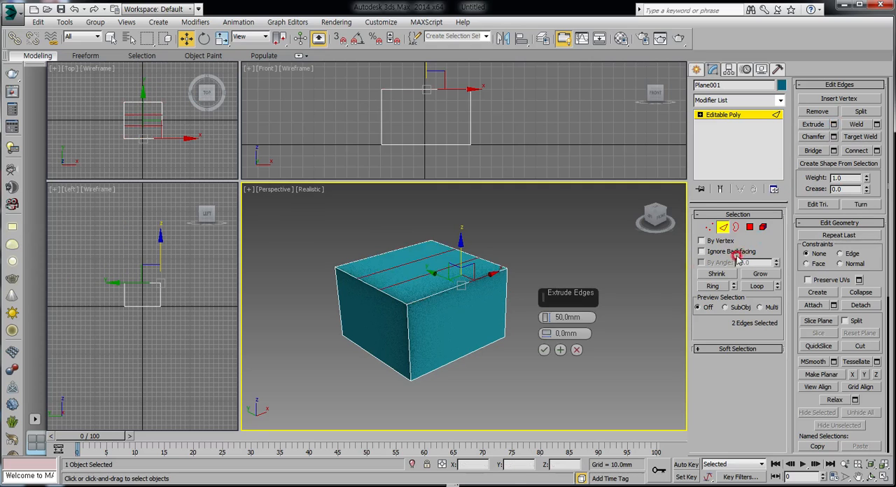
pyautogui.moveTo(545, 317); pyautogui.dragTo(547, 416)
pyautogui.moveTo(548, 425)
pyautogui.mouseDown()
pyautogui.moveTo(539, 392)
pyautogui.moveTo(545, 423)
pyautogui.mouseUp()
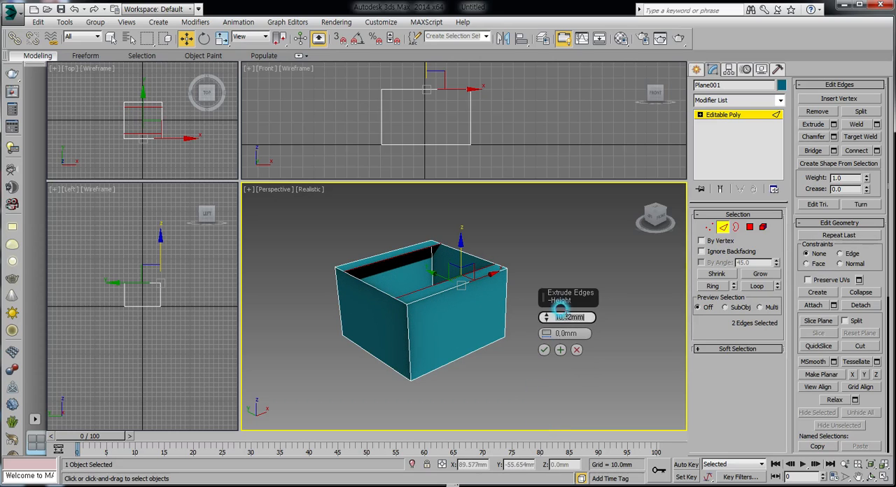
pyautogui.write('10')
pyautogui.press('Return')
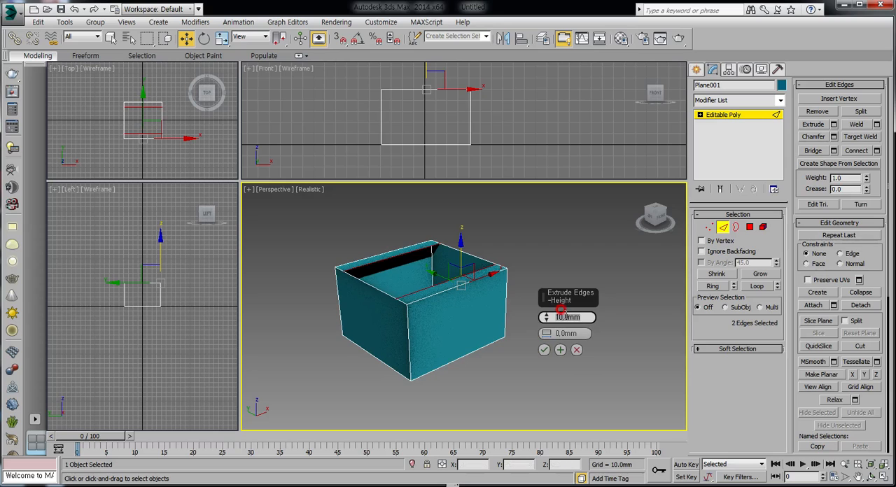
pyautogui.click(544, 349)
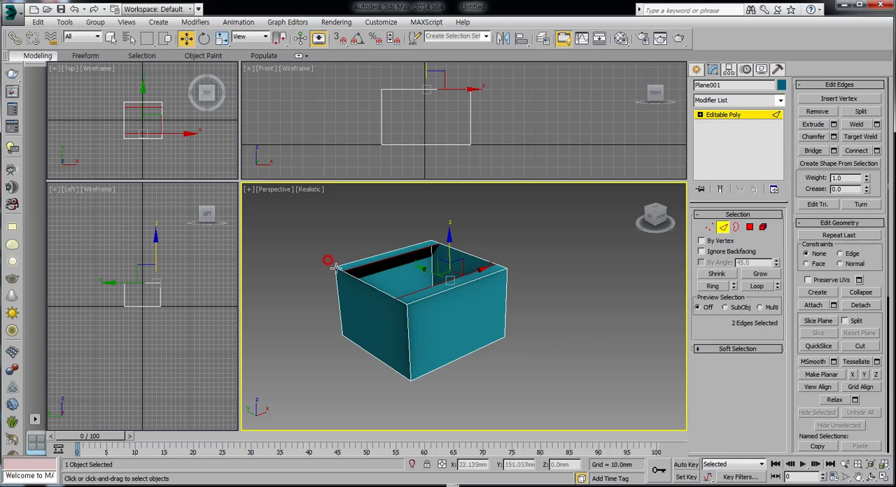
# Scale the two inner rim edges slightly shorter along X so the ends of the rim strips are angled
pyautogui.rightClick(446, 278)
pyautogui.click(500, 297)
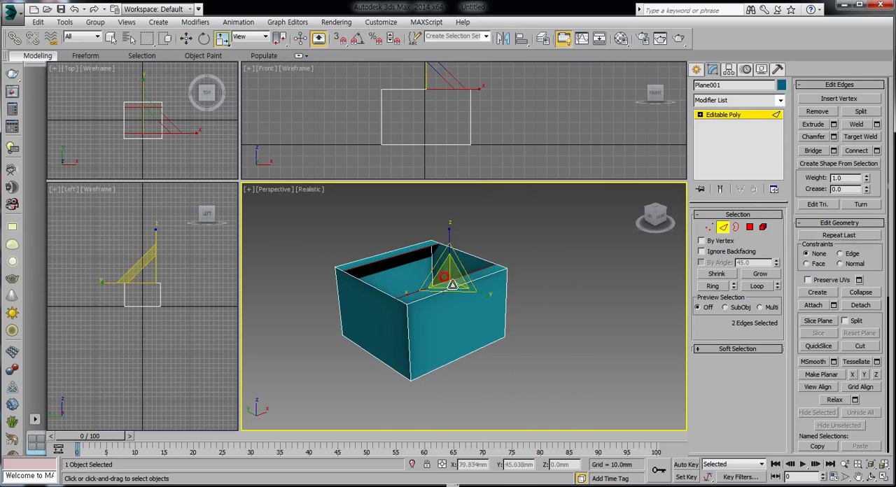
pyautogui.moveTo(410, 293); pyautogui.dragTo(415, 293)
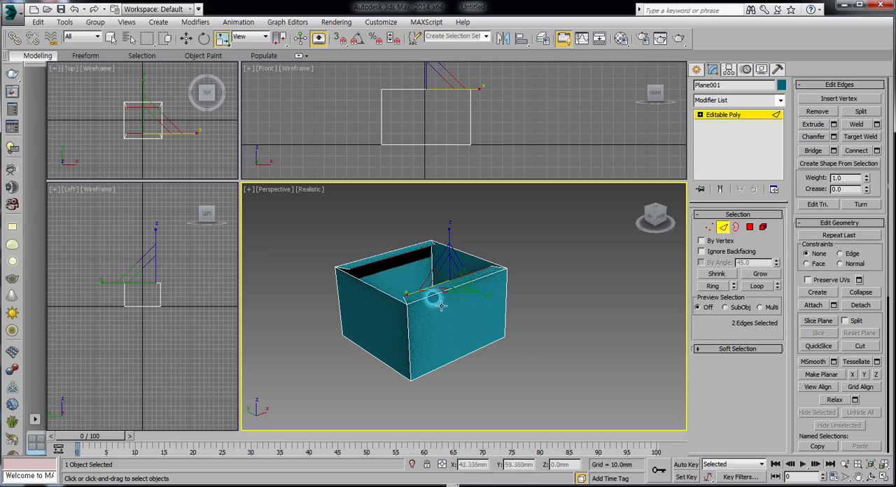
pyautogui.click(522, 350)
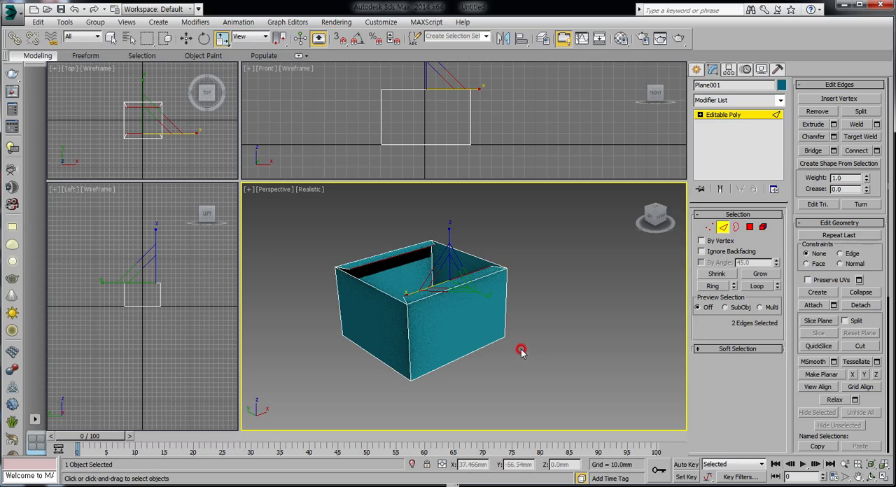
# Extrude the upper edge of the positive-X wall across the opening as a lid, about 77.7 mm high with 0 mm width
pyautogui.click(555, 331)
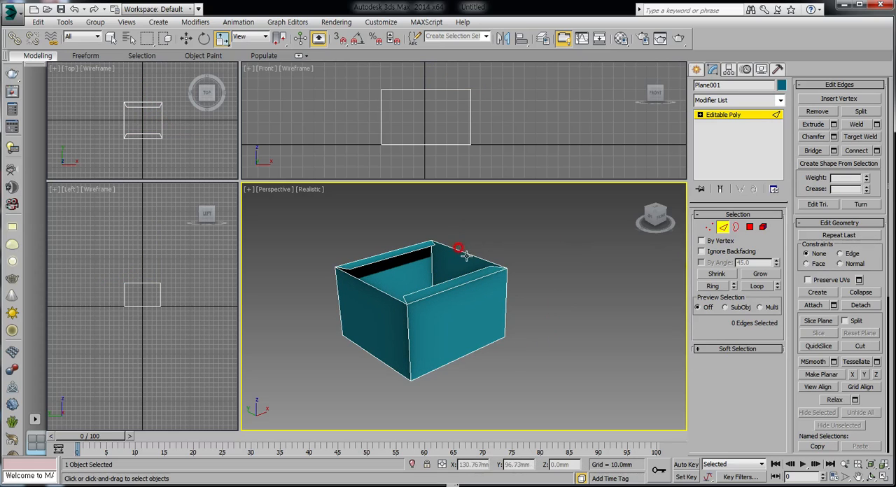
pyautogui.moveTo(452, 273); pyautogui.dragTo(424, 306, button='middle')
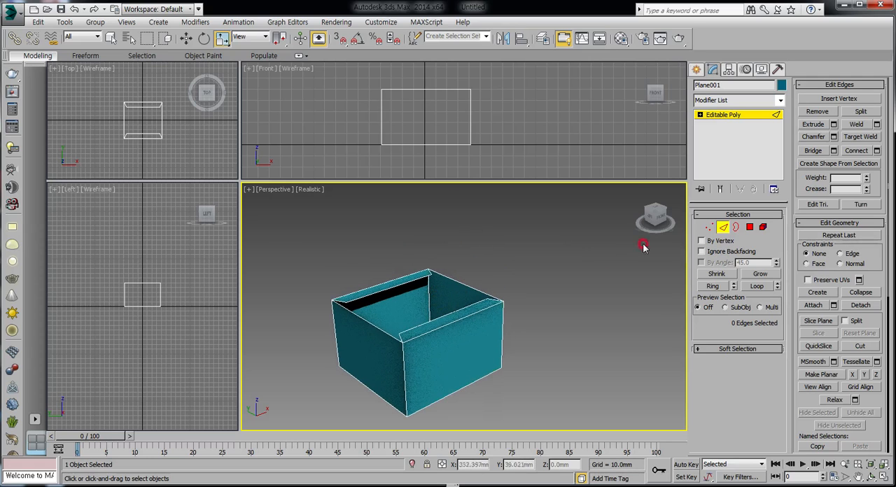
pyautogui.click(468, 285)
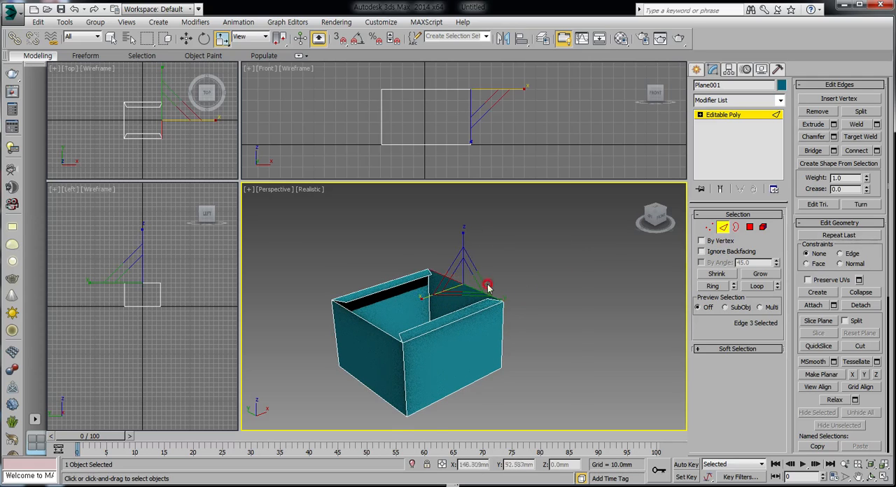
pyautogui.rightClick(466, 280)
pyautogui.click(483, 289)
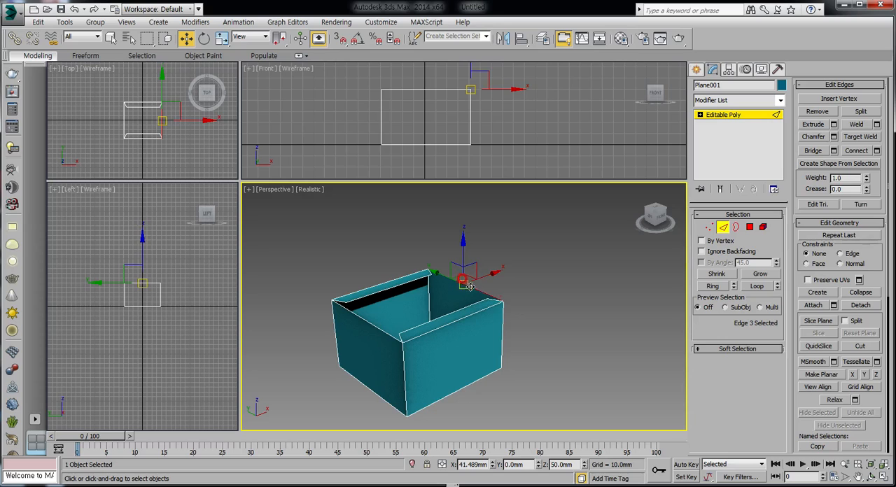
pyautogui.click(835, 125)
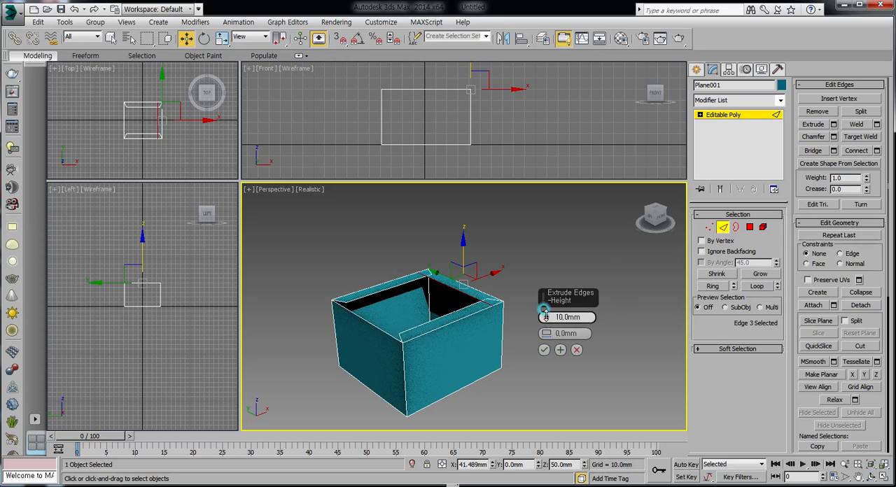
pyautogui.moveTo(545, 314); pyautogui.dragTo(586, 131)
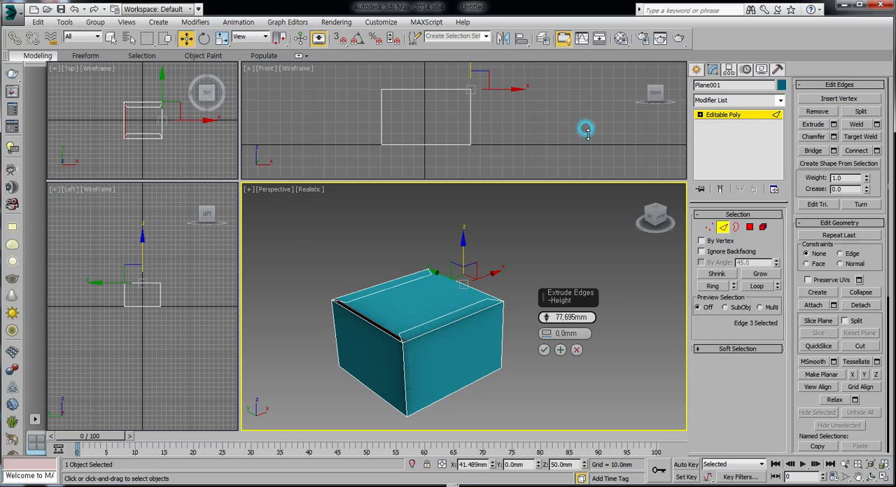
pyautogui.click(546, 351)
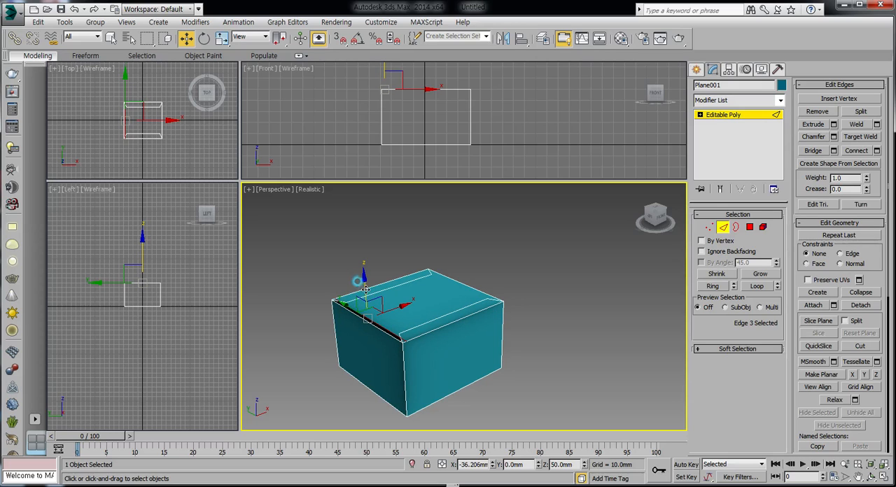
# Swing the lid open by moving its free edge to about Z 95.4 mm and X -15.9 mm, and clear the selection
pyautogui.moveTo(365, 288); pyautogui.dragTo(397, 210)
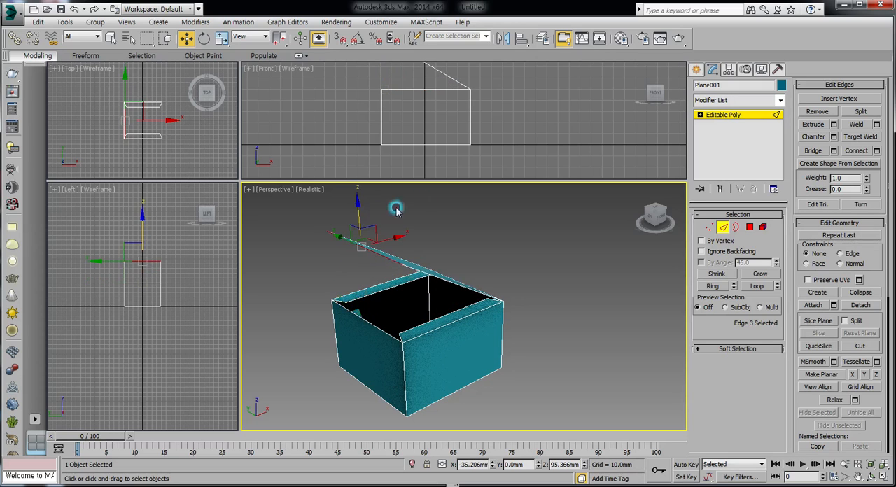
pyautogui.moveTo(509, 110); pyautogui.dragTo(504, 136, button='middle')
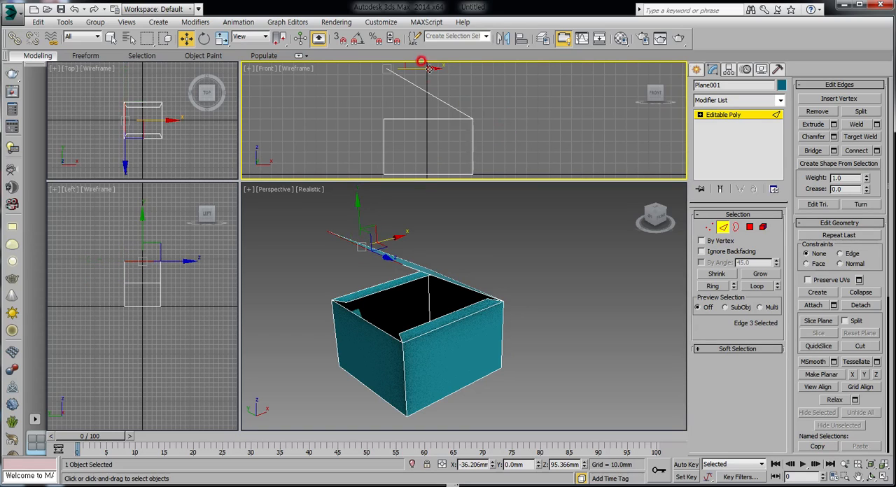
pyautogui.moveTo(428, 68); pyautogui.dragTo(405, 70)
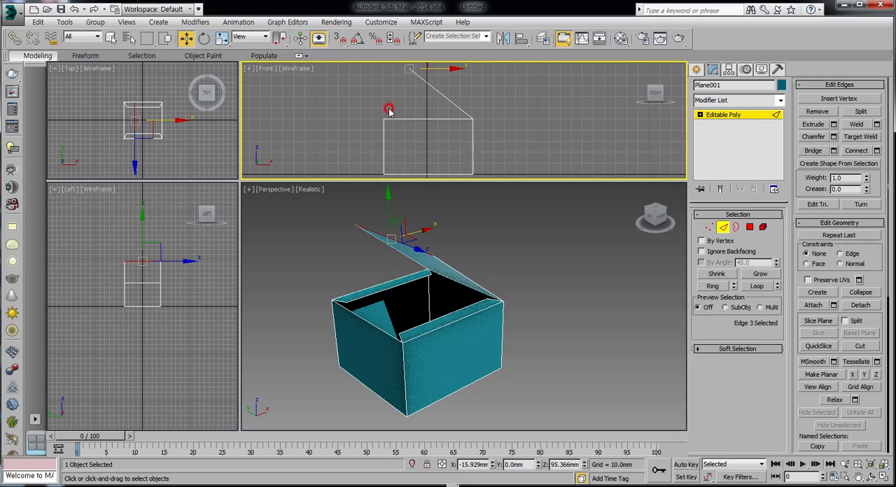
pyautogui.click(526, 265)
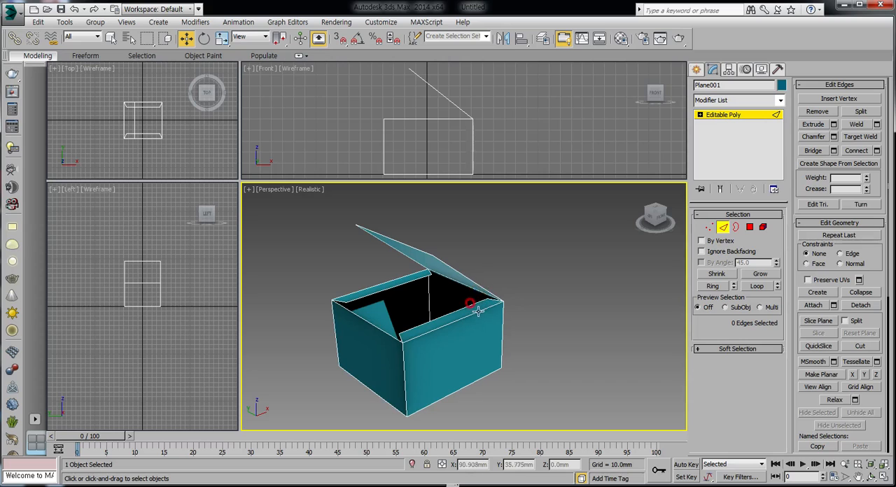
# Extrude the lid's free edge downward into a front flap, 10 mm high with 0 mm width
pyautogui.keyDown('alt'); pyautogui.moveTo(470, 300); pyautogui.dragTo(494, 304, button='middle'); pyautogui.keyUp('alt')
pyautogui.click(413, 242)
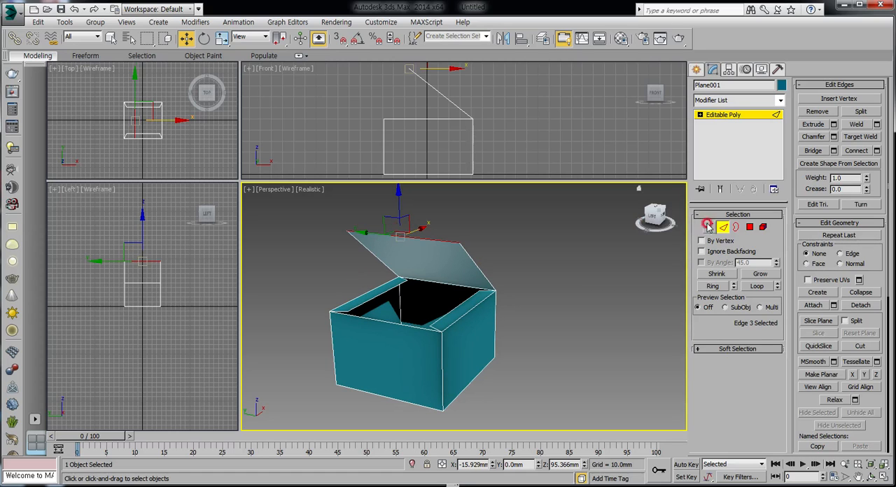
pyautogui.click(833, 127)
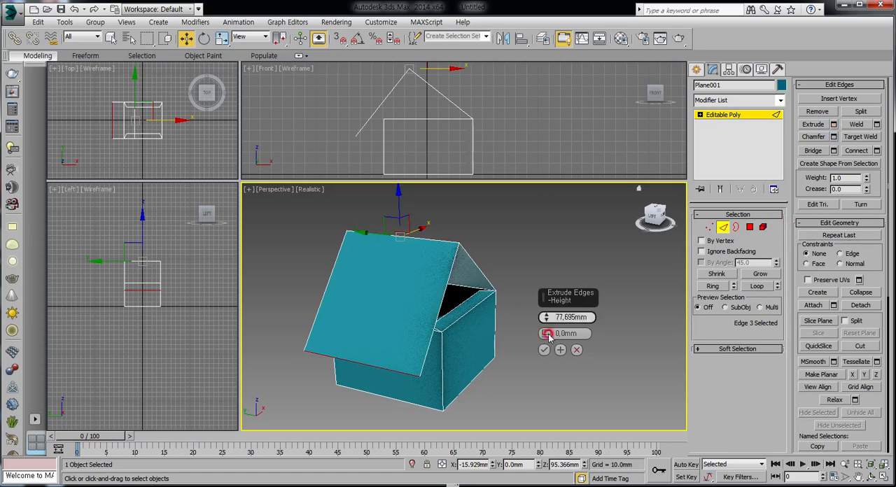
pyautogui.moveTo(546, 317); pyautogui.dragTo(556, 390)
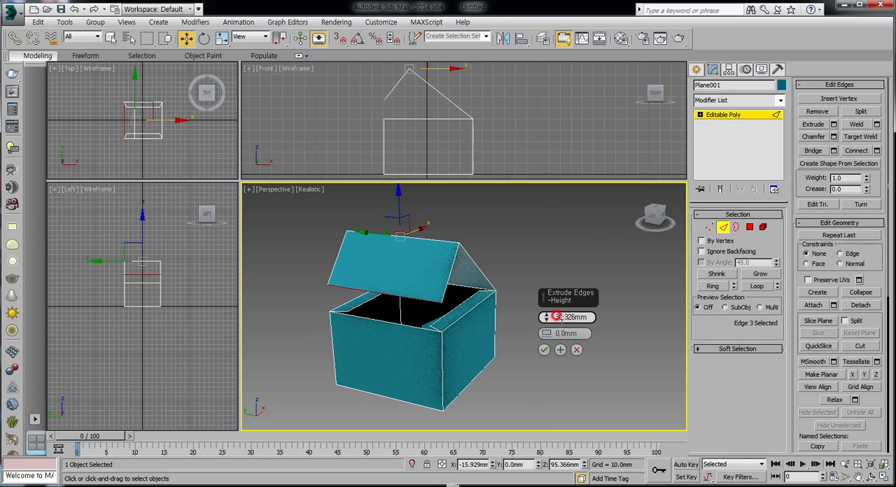
pyautogui.write('10')
pyautogui.press('Return')
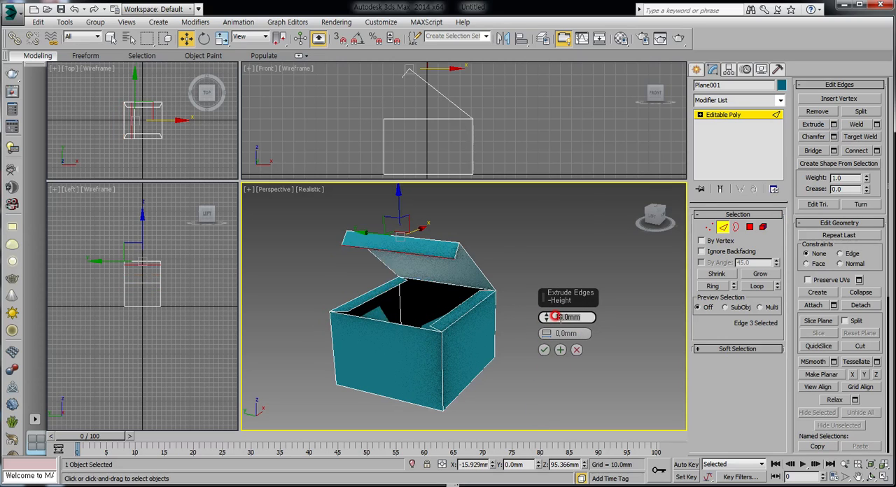
pyautogui.click(545, 350)
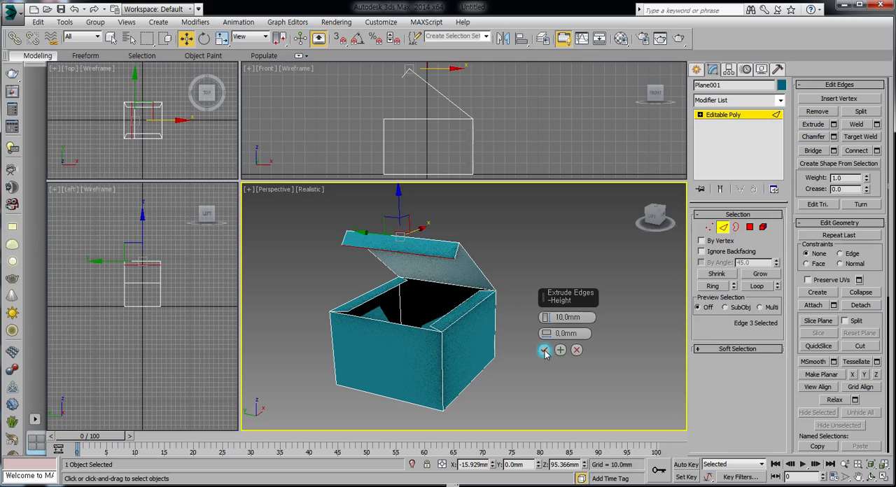
pyautogui.rightClick(394, 241)
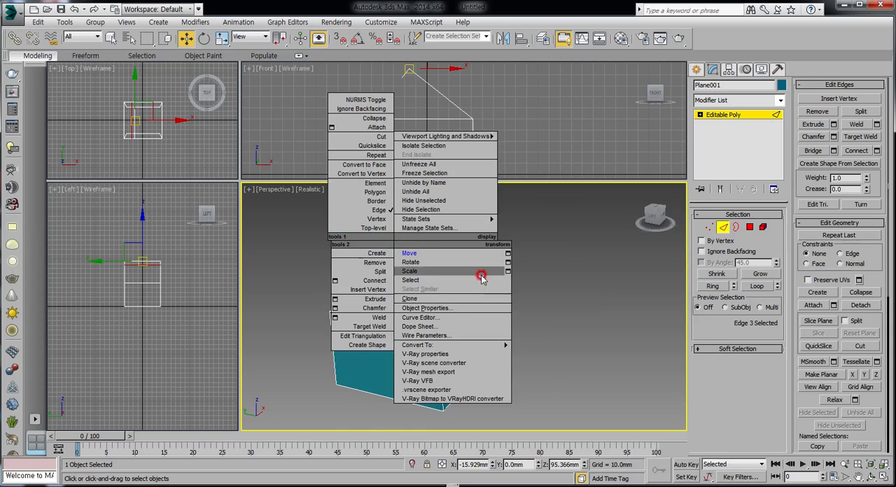
pyautogui.click(570, 256)
pyautogui.click(545, 350)
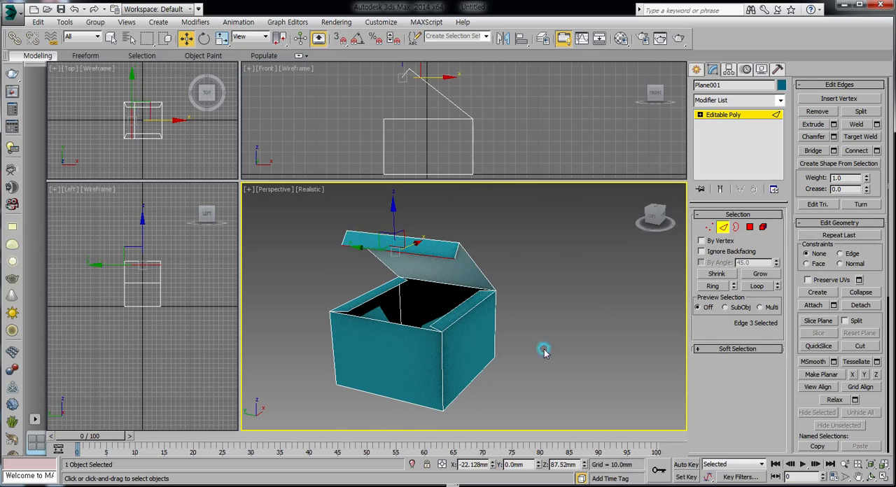
# Scale the flap's lower edge slightly shorter along Y so the flap ends are angled, and clear the selection
pyautogui.rightClick(394, 251)
pyautogui.click(408, 277)
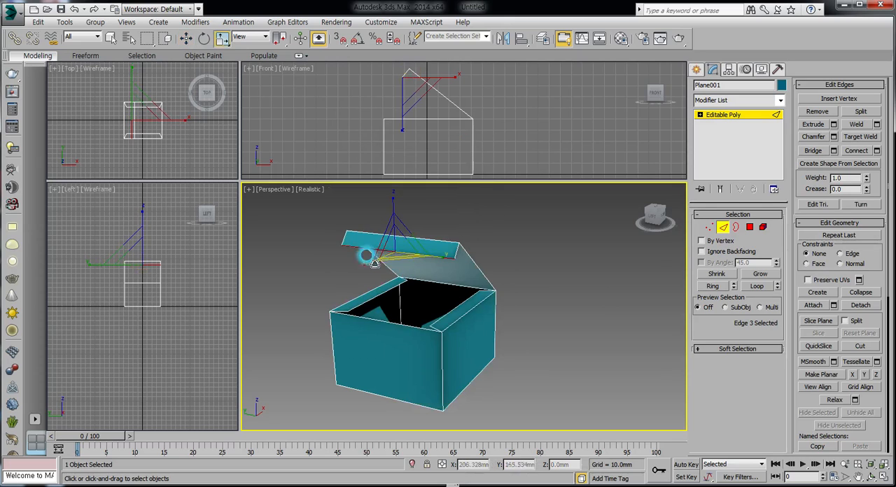
pyautogui.moveTo(359, 250)
pyautogui.mouseDown()
pyautogui.moveTo(337, 246)
pyautogui.moveTo(365, 262)
pyautogui.mouseUp()
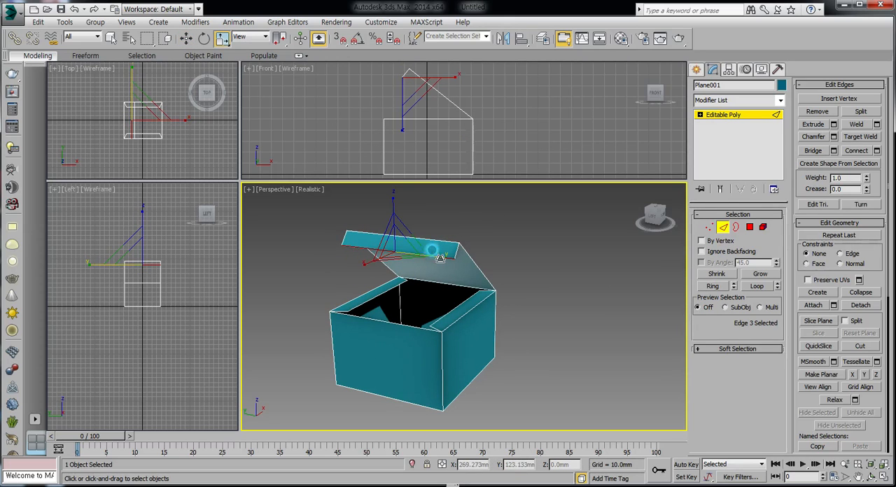
pyautogui.moveTo(440, 259); pyautogui.dragTo(434, 259)
pyautogui.click(510, 274)
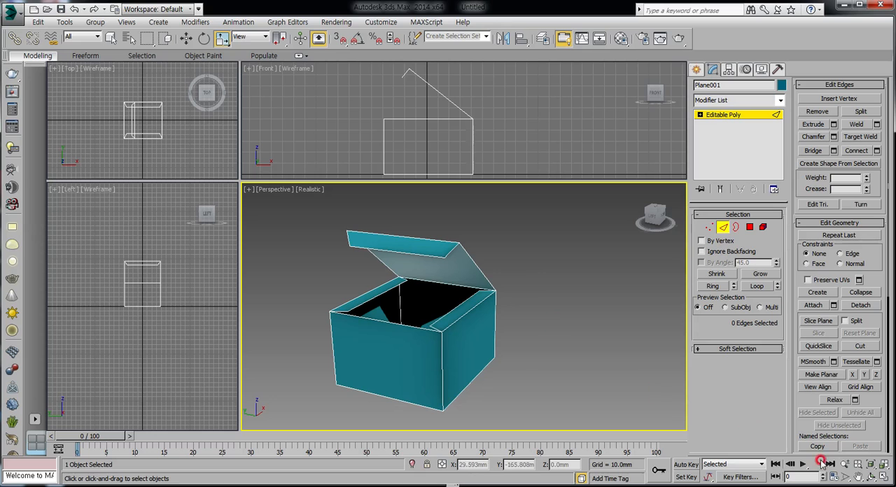
# Render the perspective view of the open box to check which faces render, and close the render window
pyautogui.click(871, 476)
pyautogui.moveTo(507, 342)
pyautogui.mouseDown()
pyautogui.moveTo(452, 324)
pyautogui.moveTo(444, 284)
pyautogui.moveTo(485, 259)
pyautogui.moveTo(540, 263)
pyautogui.moveTo(561, 314)
pyautogui.moveTo(495, 338)
pyautogui.mouseUp()
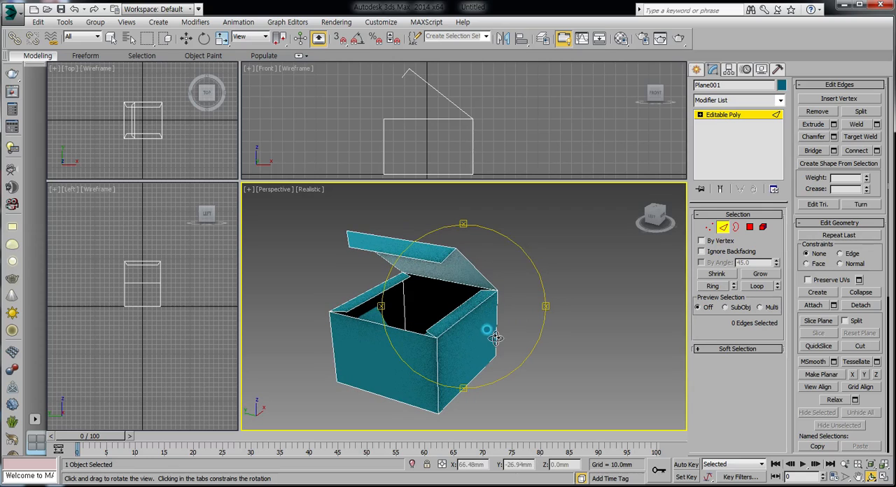
pyautogui.click(677, 37)
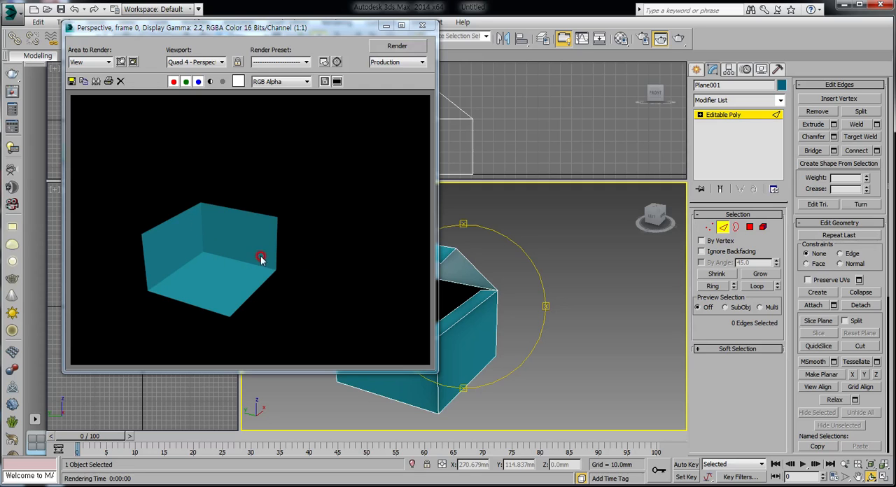
pyautogui.click(424, 28)
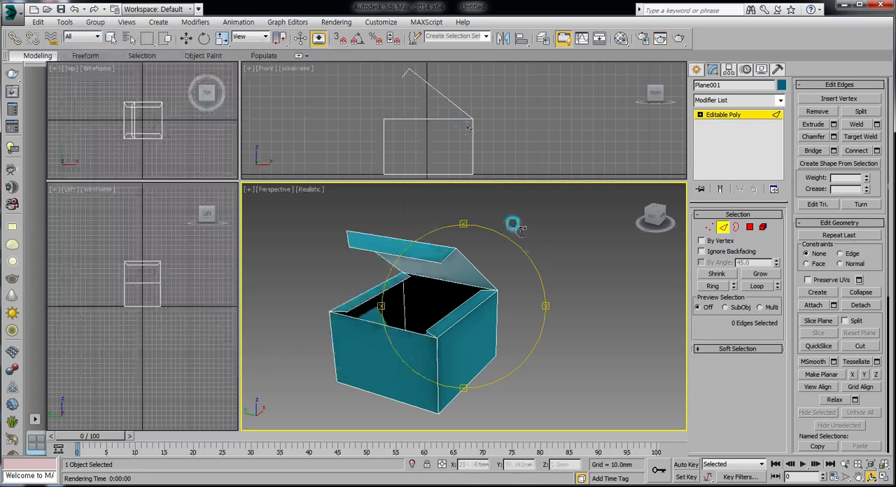
# Flip the normal of the negative-Y side wall polygon and test-render the perspective view
pyautogui.click(755, 229)
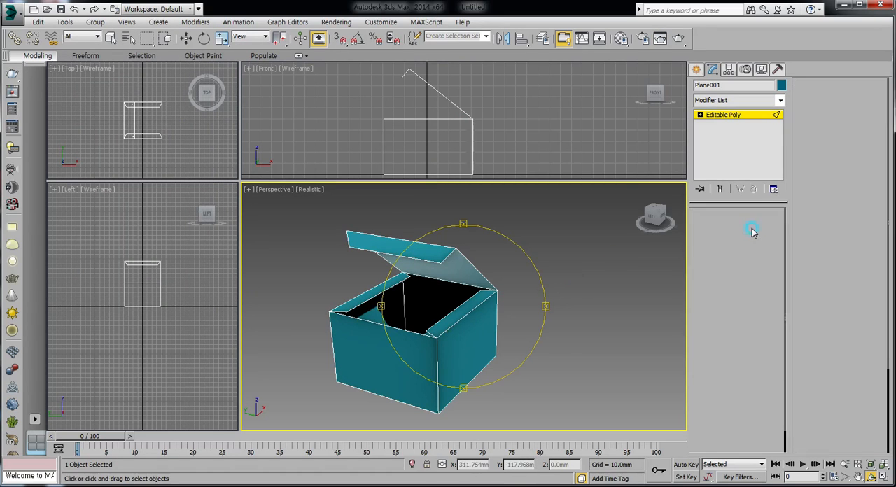
pyautogui.click(468, 339)
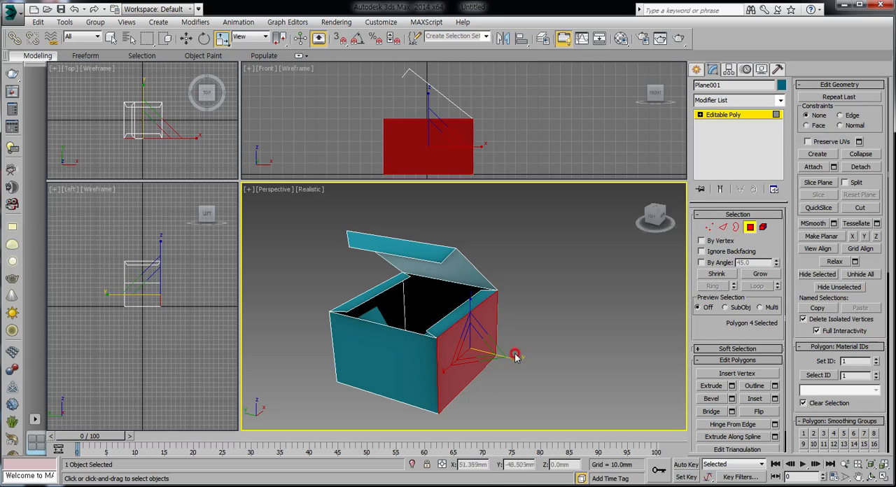
pyautogui.rightClick(469, 342)
pyautogui.click(479, 352)
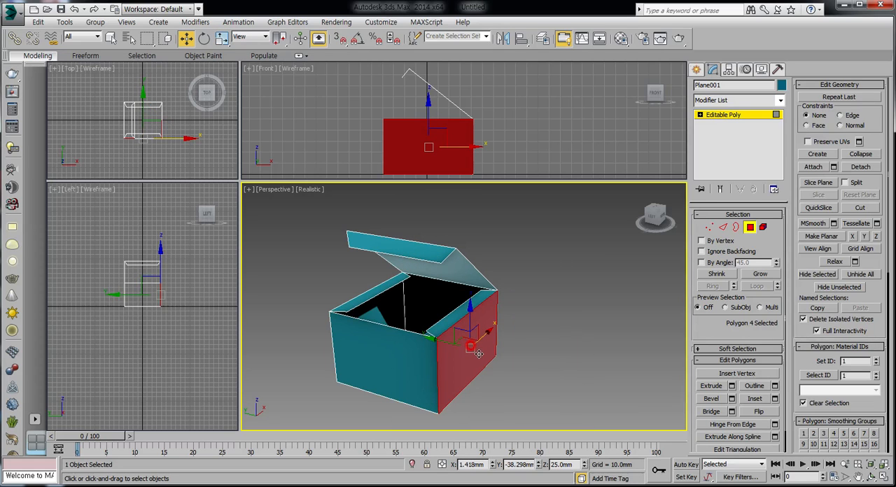
pyautogui.click(758, 414)
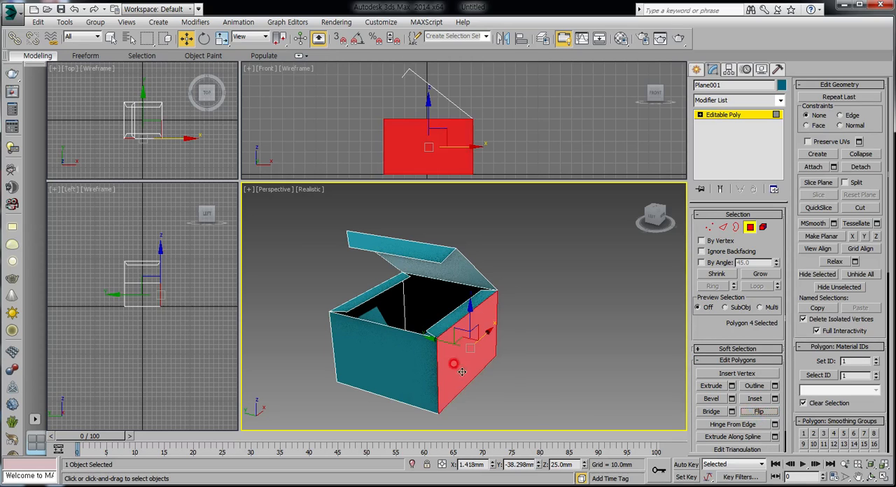
pyautogui.click(582, 348)
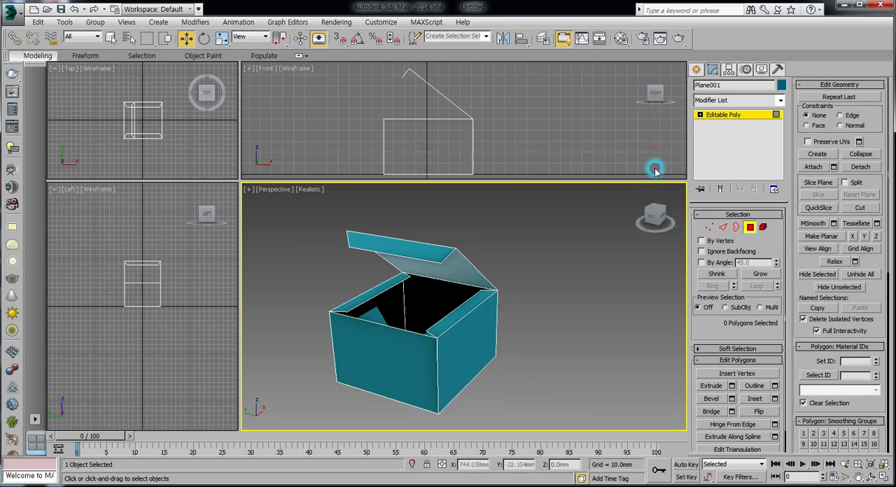
pyautogui.click(678, 38)
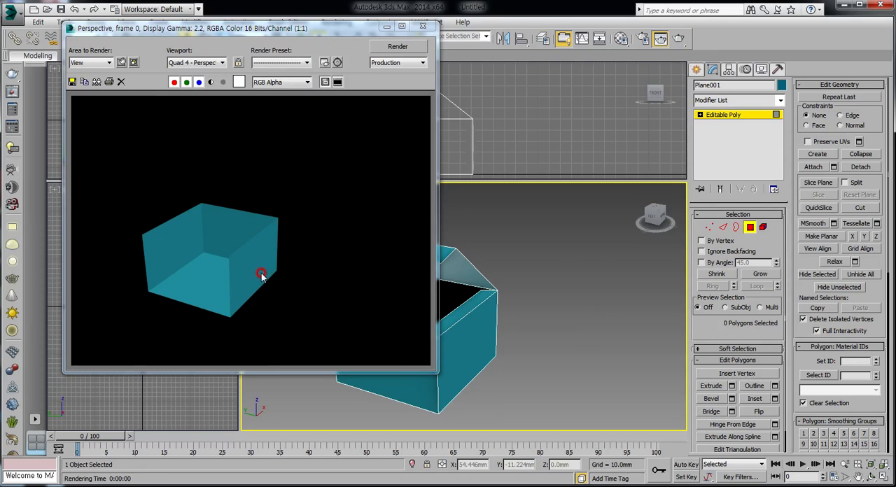
pyautogui.click(422, 26)
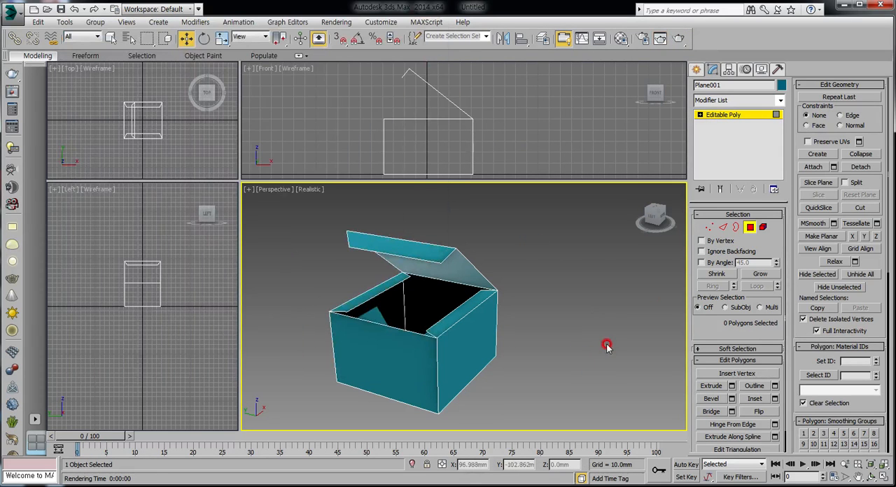
# Flip the normal of the wall polygon opposite the lid hinge and test-render the perspective view
pyautogui.click(407, 358)
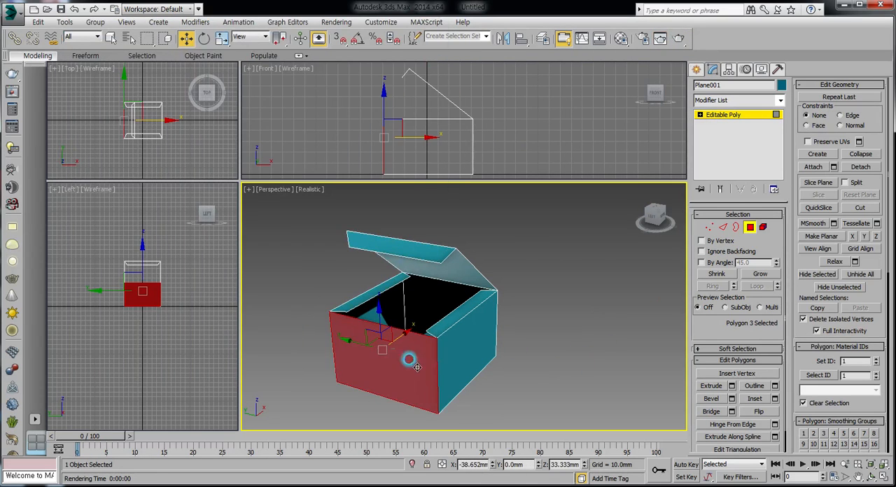
pyautogui.click(759, 414)
pyautogui.click(585, 364)
pyautogui.click(678, 39)
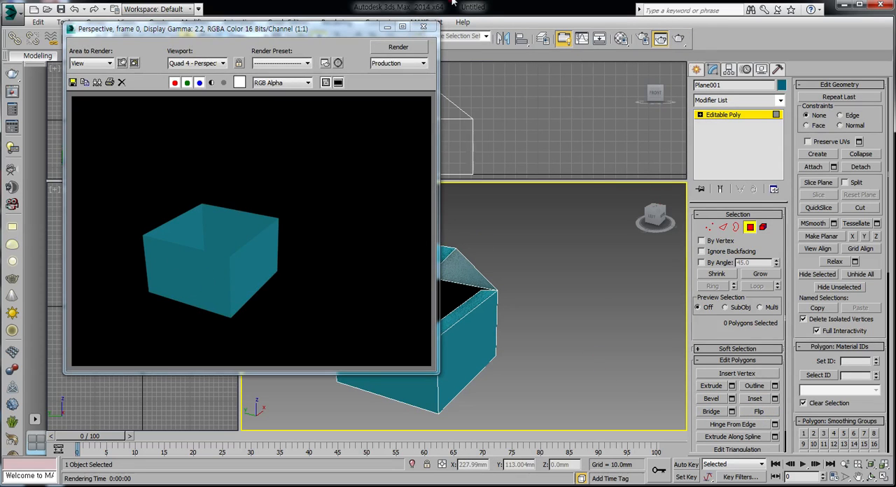
pyautogui.click(423, 26)
# Flip the normal of the lid polygon and render the perspective view to inspect the lid
pyautogui.click(474, 277)
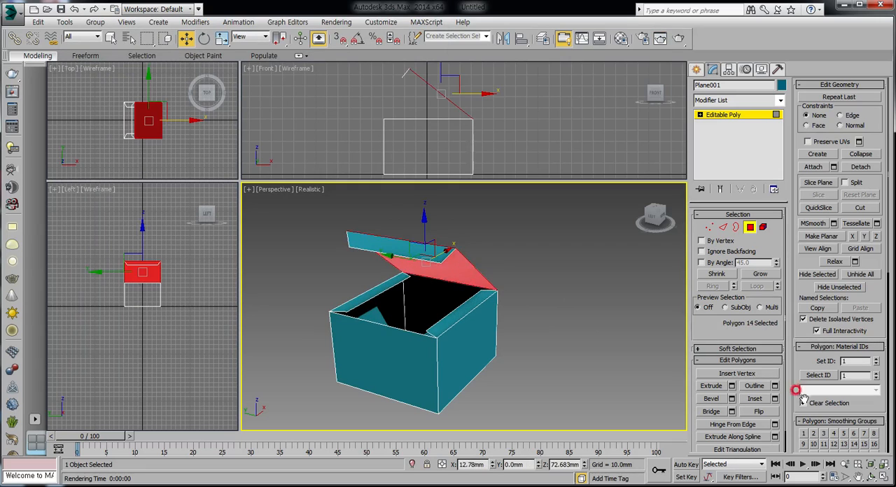
pyautogui.click(759, 412)
pyautogui.click(678, 39)
pyautogui.click(203, 222)
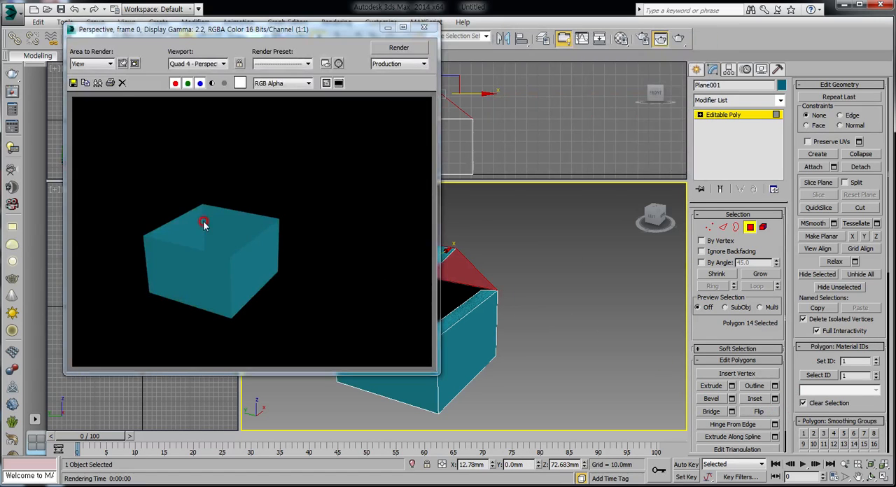
# Flip the normals of the lid polygon and its front flap polygon, and test-render the perspective view
pyautogui.click(423, 27)
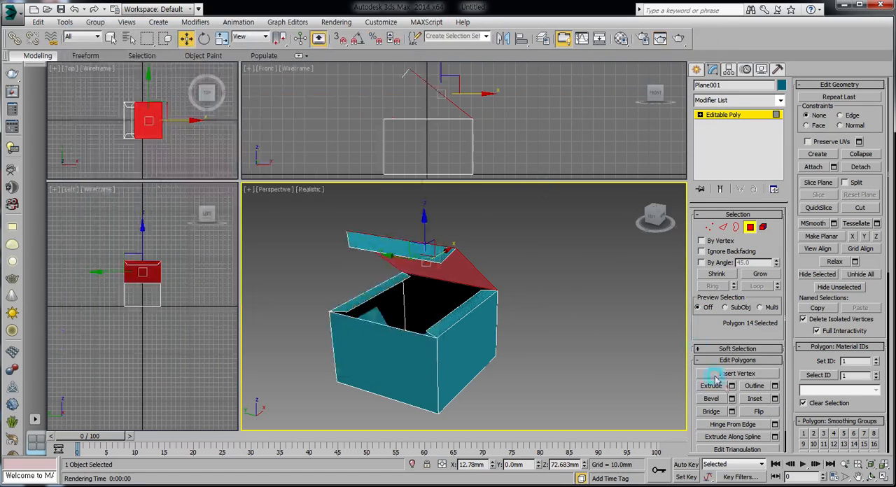
pyautogui.click(759, 412)
pyautogui.click(386, 234)
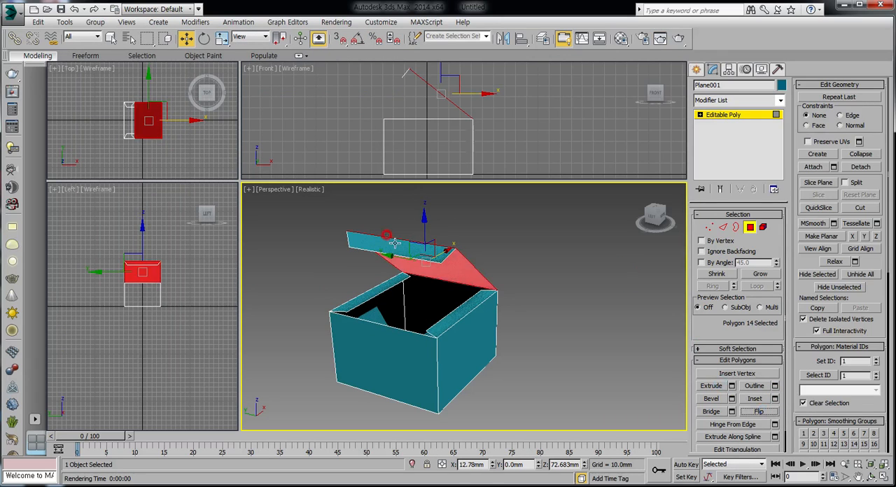
pyautogui.click(391, 239)
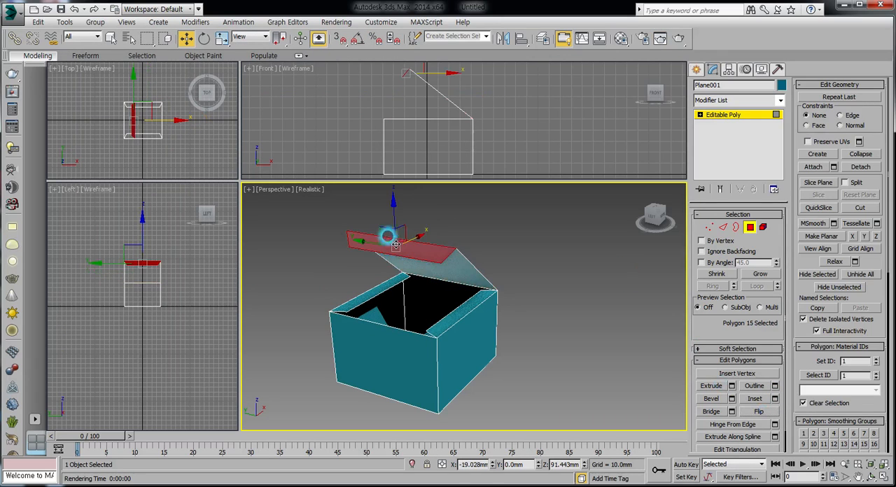
pyautogui.click(762, 413)
pyautogui.click(678, 38)
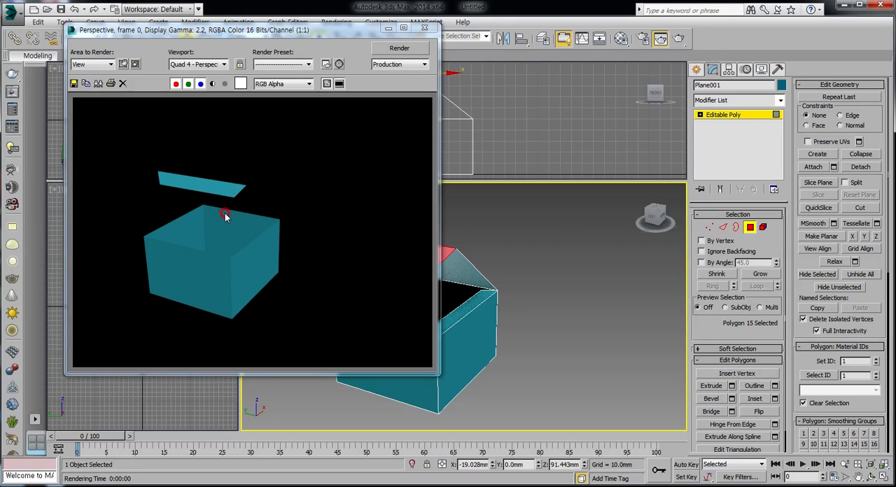
pyautogui.click(425, 28)
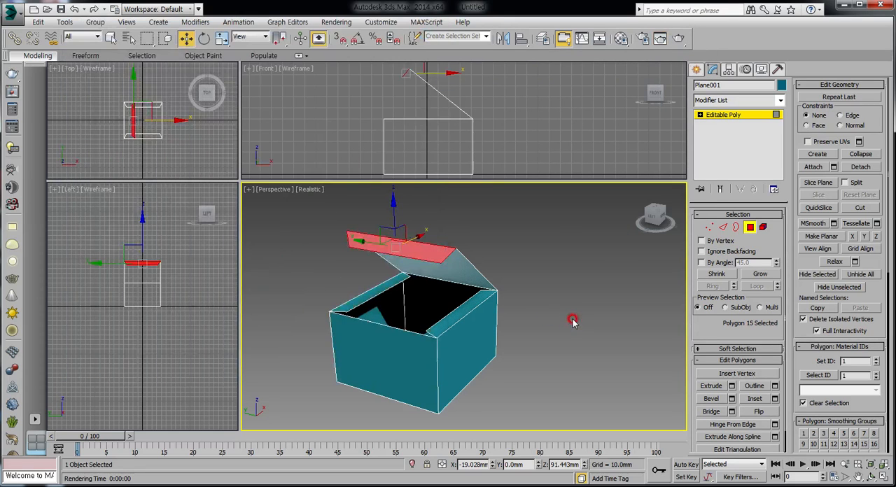
pyautogui.click(567, 333)
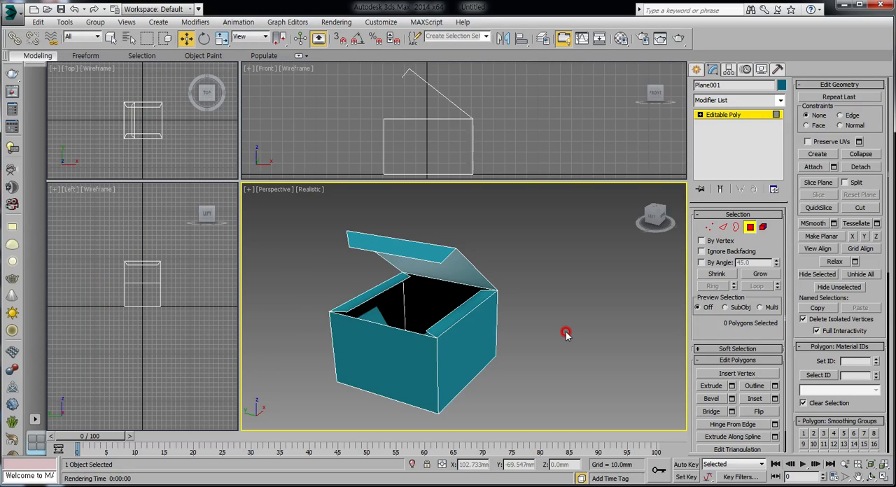
# Leave polygon level and apply a Shell modifier to the whole box
pyautogui.click(750, 227)
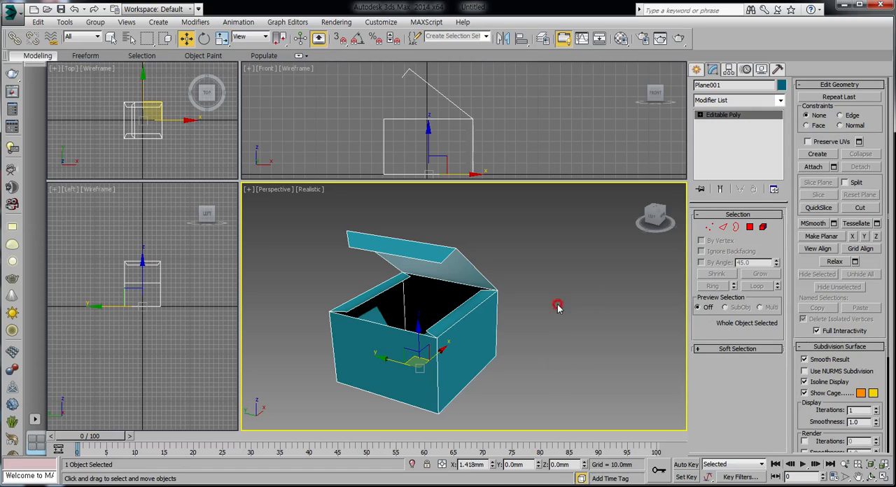
pyautogui.click(712, 85)
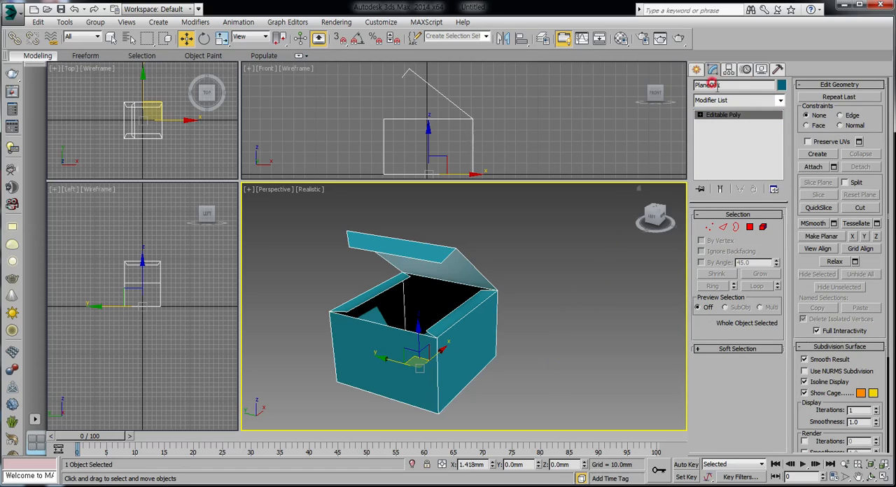
pyautogui.click(780, 102)
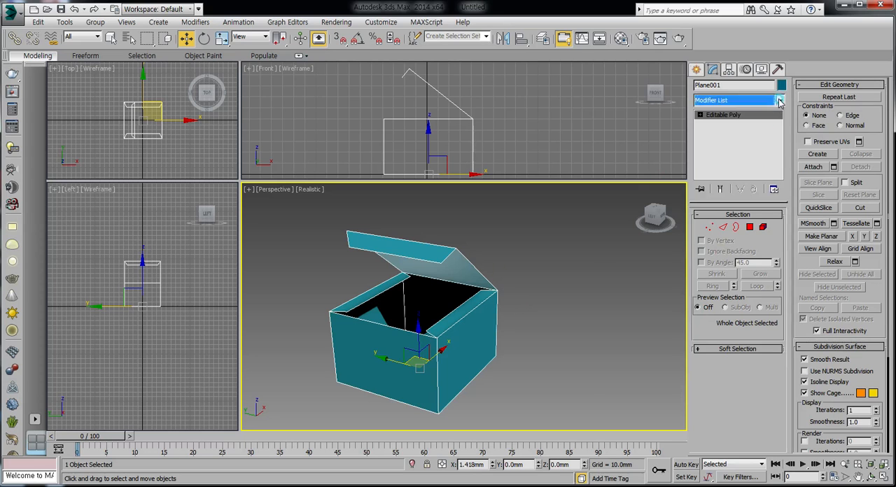
pyautogui.moveTo(785, 262); pyautogui.dragTo(786, 486)
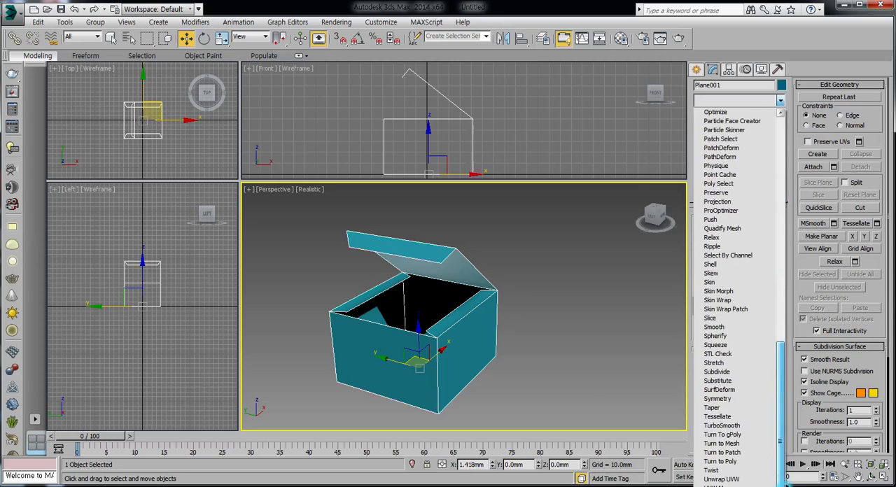
pyautogui.click(710, 266)
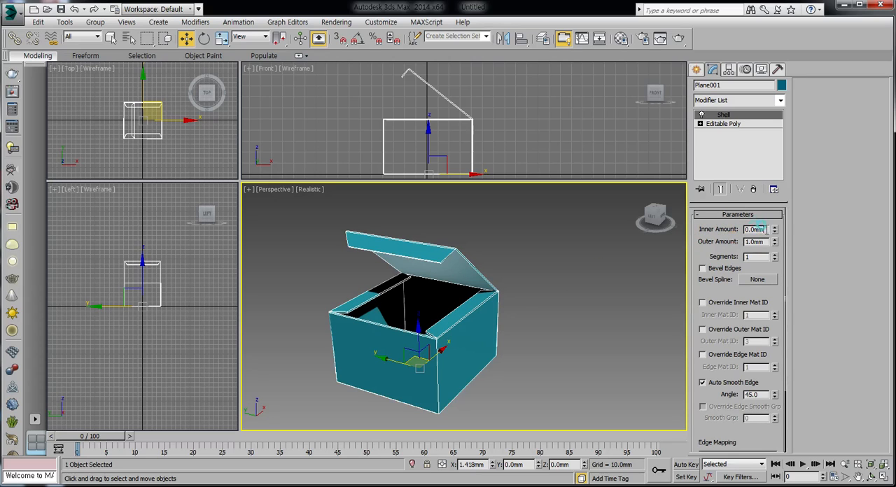
# Set the Shell's inner amount to 1 mm and outer amount to 0 mm, and enable Straighten Corners
pyautogui.write('1')
pyautogui.press('Return')
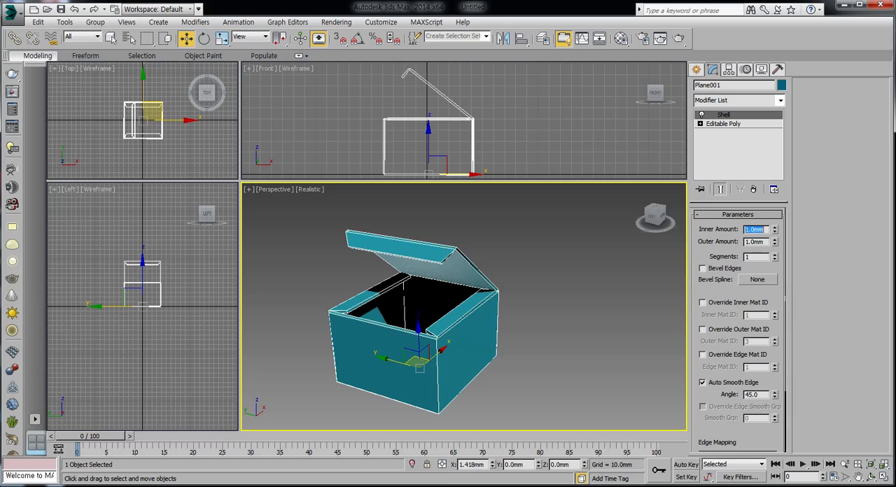
pyautogui.click(754, 242)
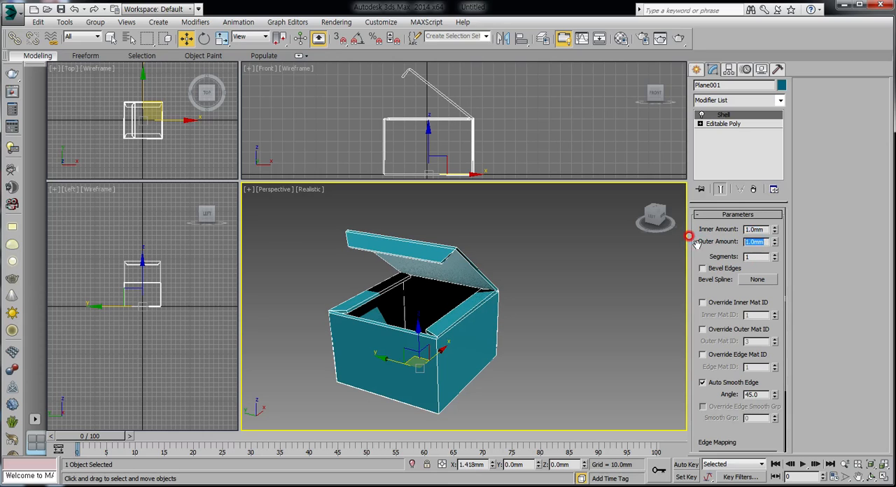
pyautogui.write('0')
pyautogui.press('Return')
pyautogui.moveTo(716, 310); pyautogui.dragTo(730, 239)
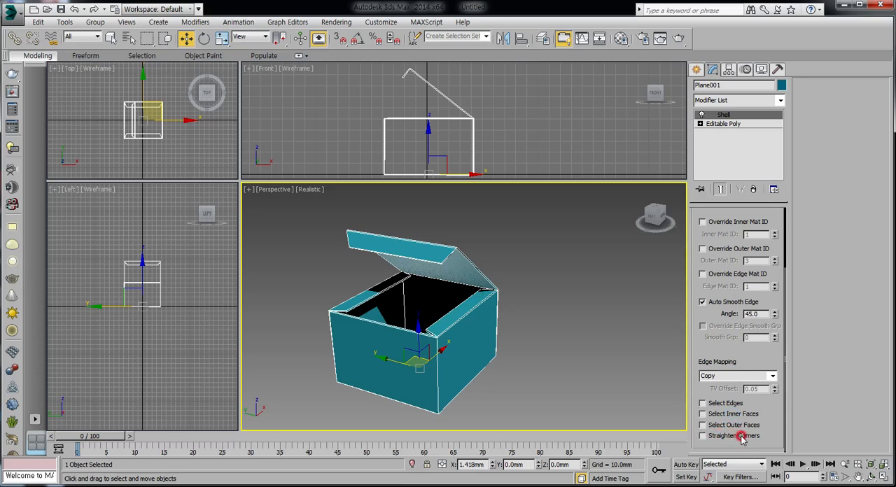
pyautogui.click(704, 437)
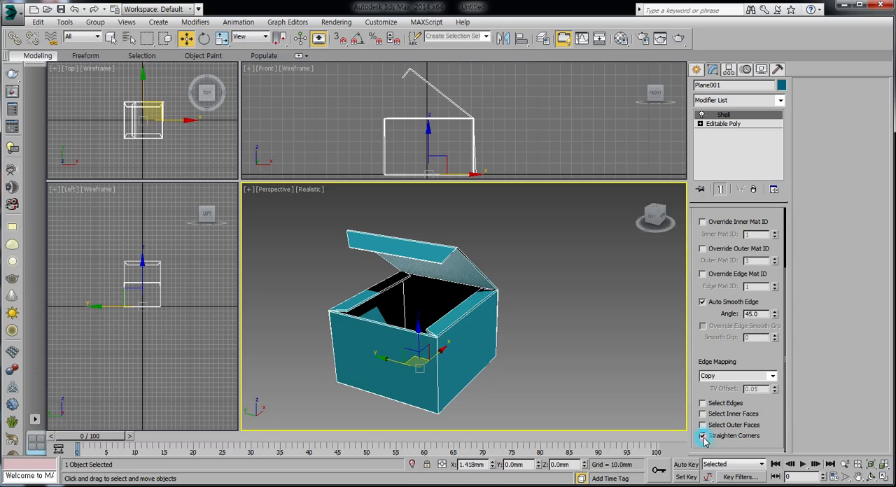
# Render the perspective view to inspect the shelled box, close the render window, and deselect the box
pyautogui.click(415, 337)
pyautogui.click(525, 348)
pyautogui.click(678, 38)
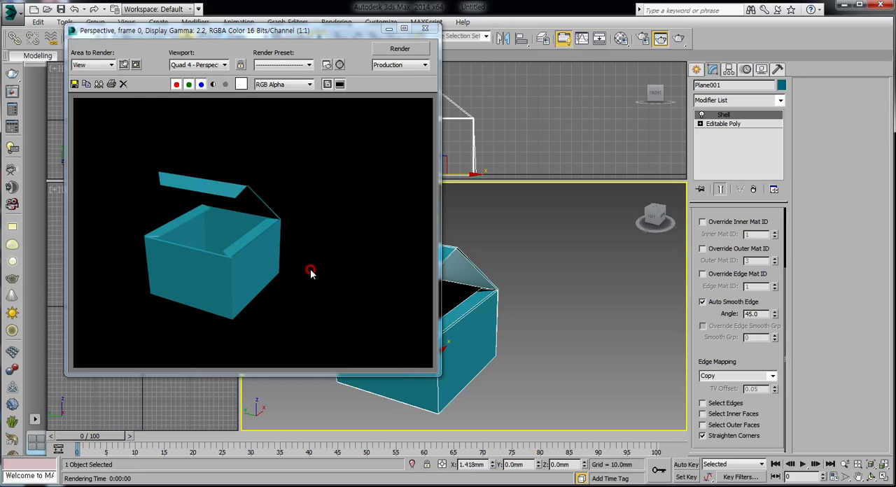
pyautogui.click(425, 28)
pyautogui.click(574, 290)
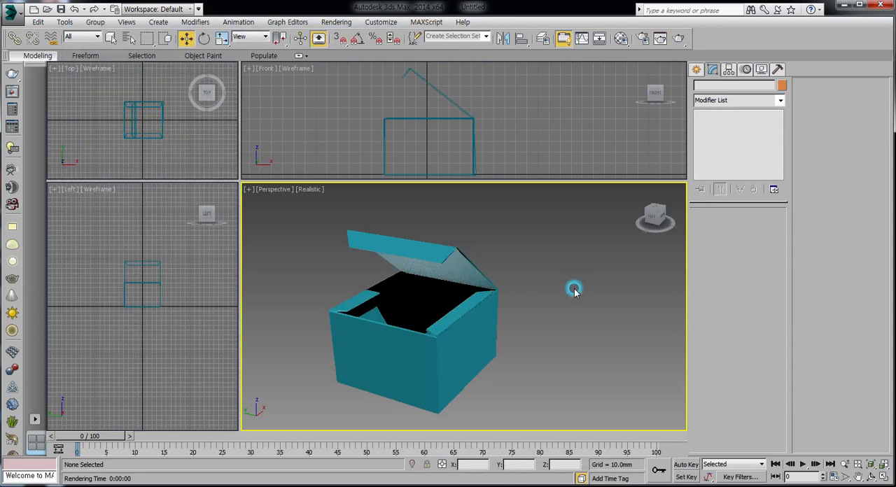
# Select the shelled box and convert it to an Editable Poly
pyautogui.click(467, 268)
pyautogui.click(734, 118)
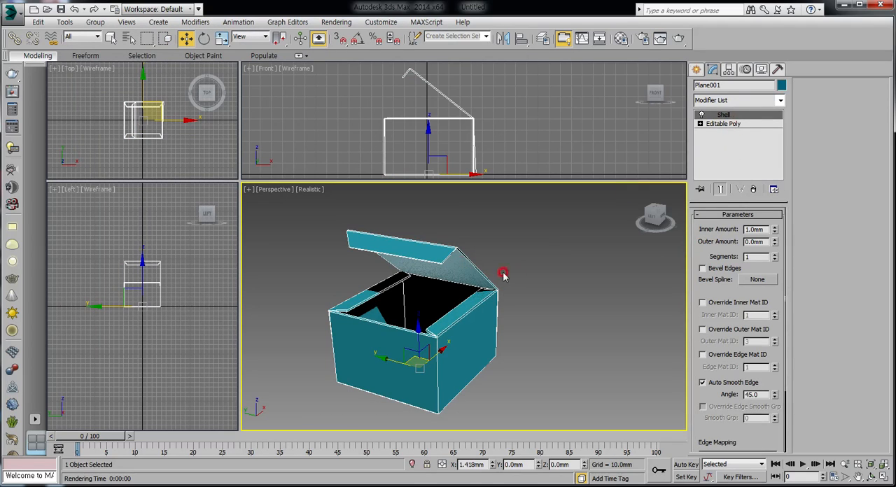
pyautogui.rightClick(471, 278)
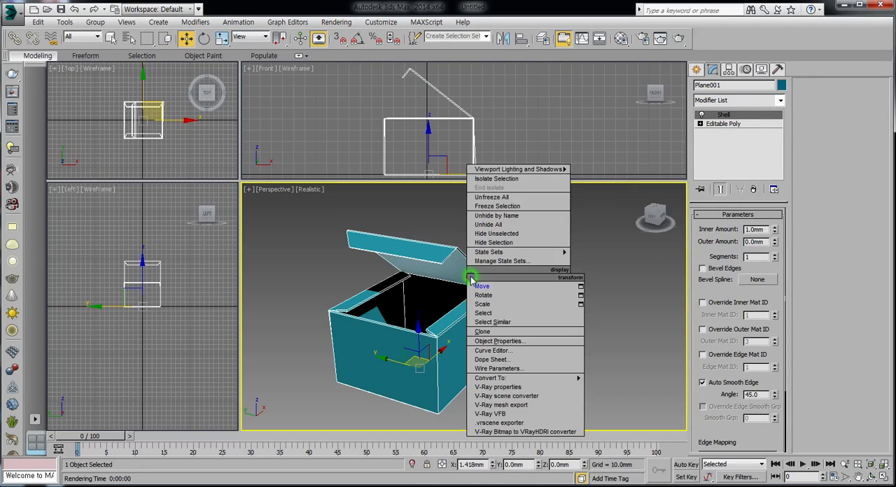
pyautogui.click(525, 377)
pyautogui.click(639, 378)
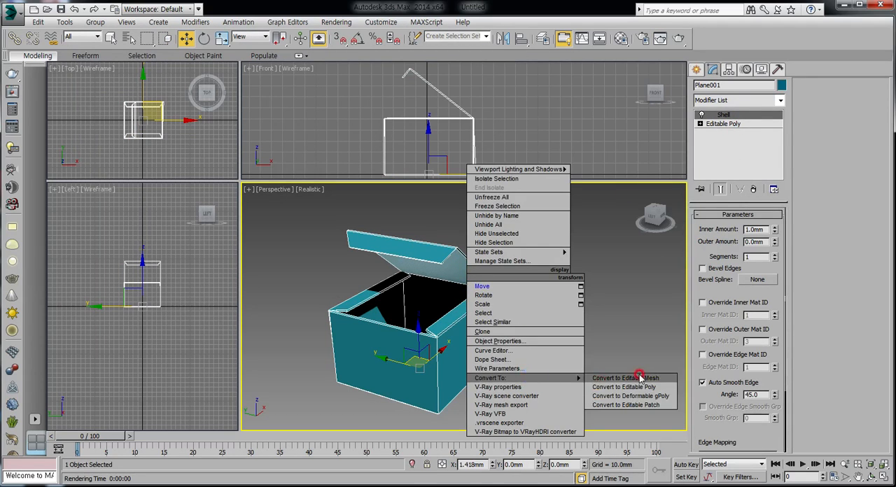
pyautogui.click(625, 388)
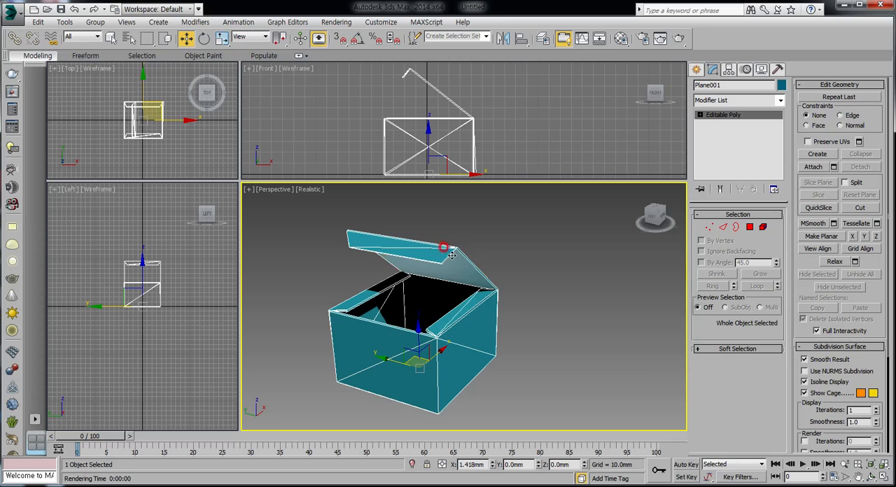
# Undo the Editable Poly conversion and remove the Shell modifier from the box
pyautogui.click(76, 9)
pyautogui.click(772, 115)
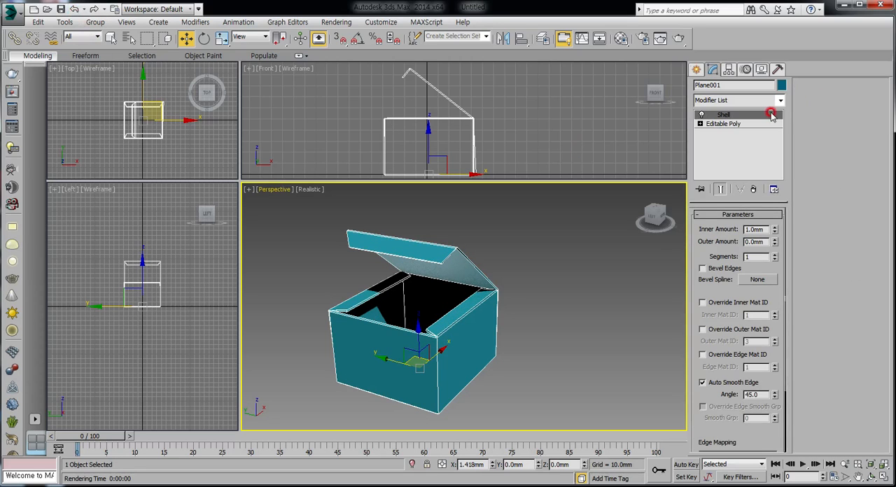
pyautogui.click(753, 189)
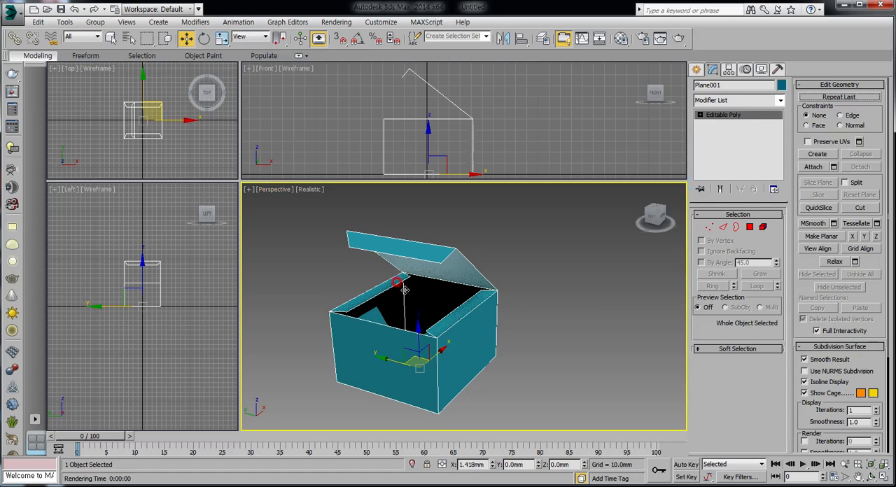
# Move the whole box along the X axis to about 10.45 mm
pyautogui.click(529, 285)
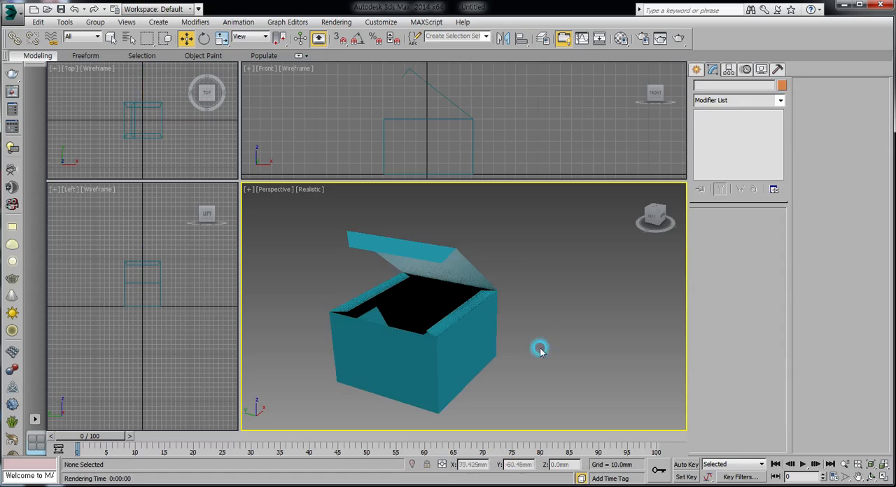
pyautogui.moveTo(454, 315); pyautogui.dragTo(467, 295, button='middle')
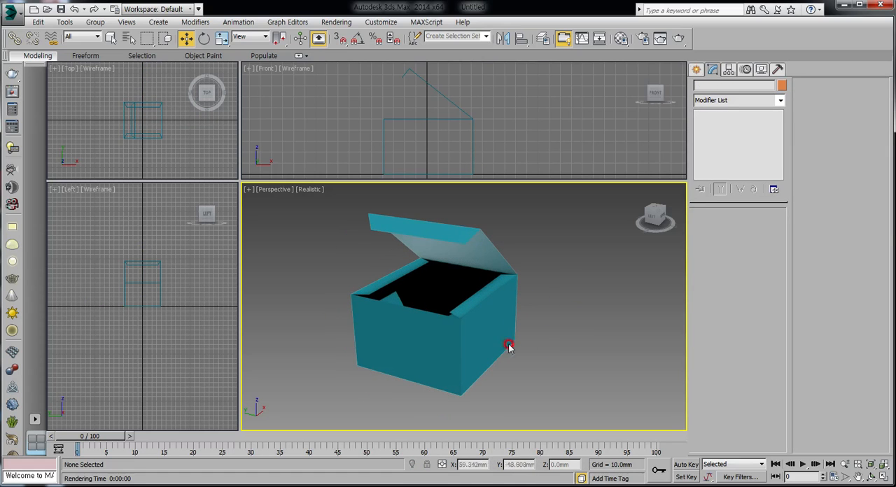
pyautogui.click(418, 330)
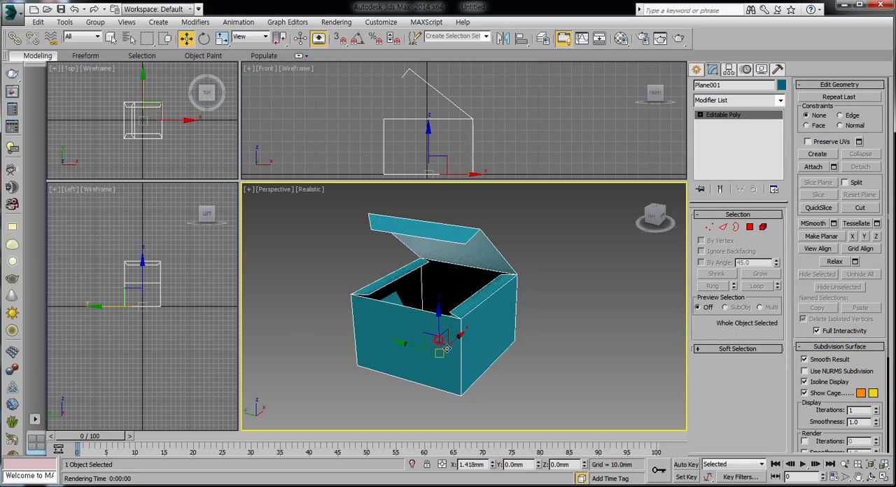
pyautogui.moveTo(448, 330); pyautogui.dragTo(469, 333)
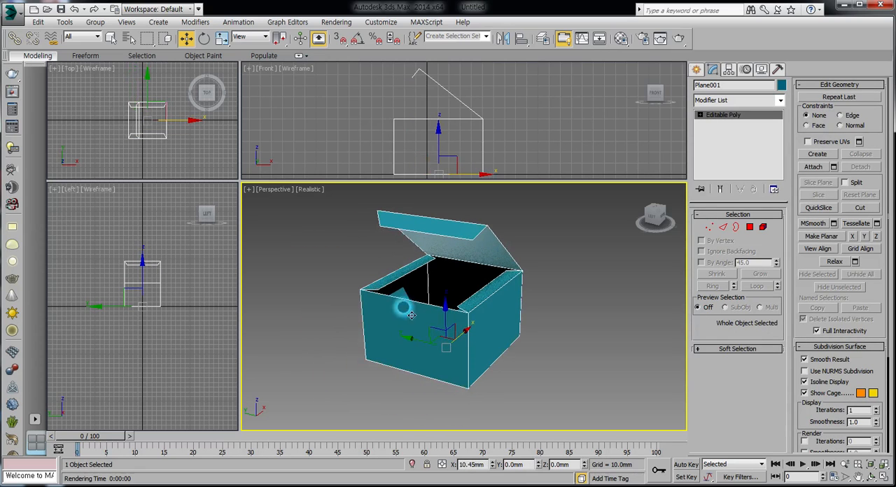
# At edge level, try moving the top edge of the wall opposite the lid hinge, and undo the move
pyautogui.click(724, 227)
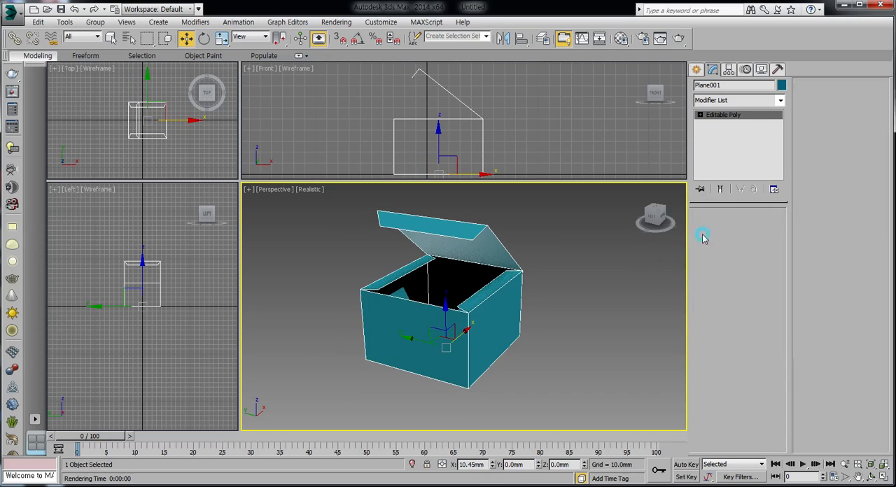
pyautogui.click(398, 296)
pyautogui.moveTo(436, 285); pyautogui.dragTo(402, 305)
pyautogui.click(74, 9)
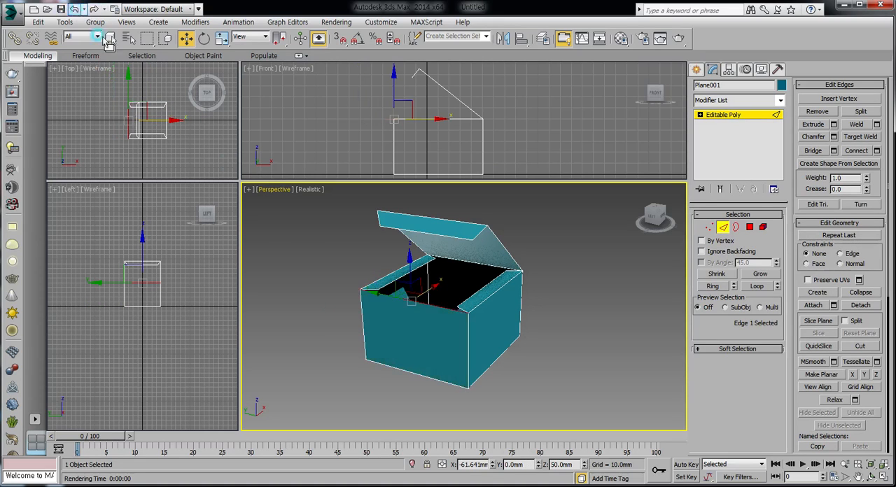
# Select the wall polygon opposite the lid hinge at polygon level and clear the selection
pyautogui.press('4')
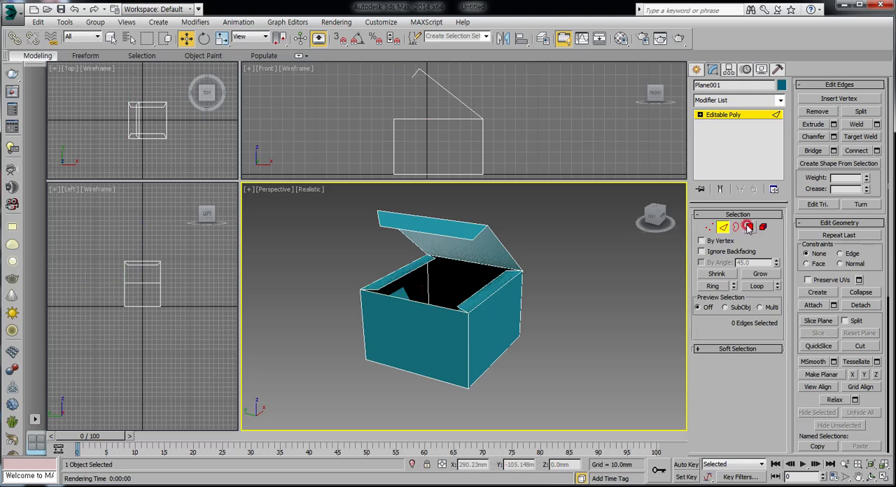
pyautogui.click(455, 335)
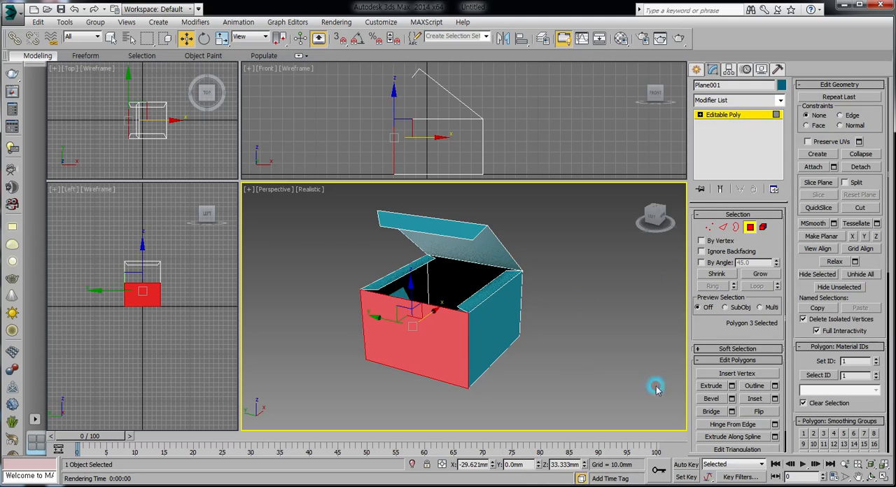
pyautogui.click(542, 399)
pyautogui.click(702, 228)
# Pull the top edge of the wall opposite the hinge outward along X, undo it, and return to polygon level
pyautogui.click(723, 227)
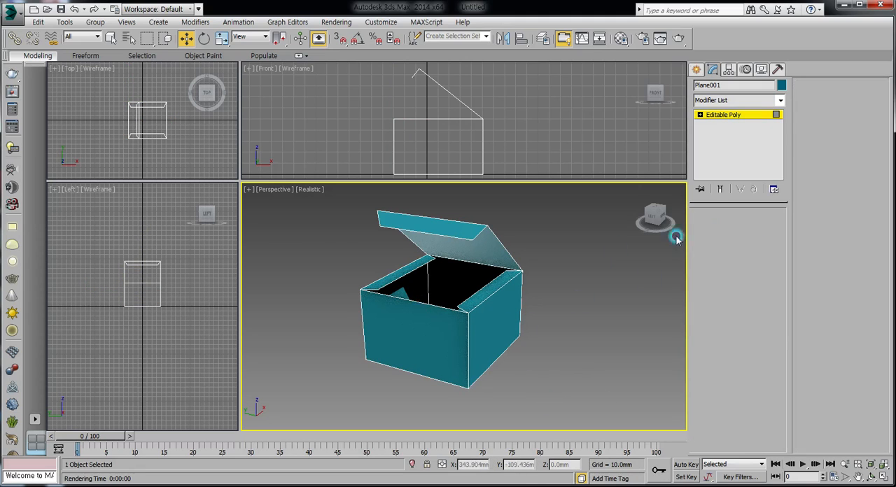
pyautogui.click(416, 294)
pyautogui.moveTo(426, 279); pyautogui.dragTo(472, 306)
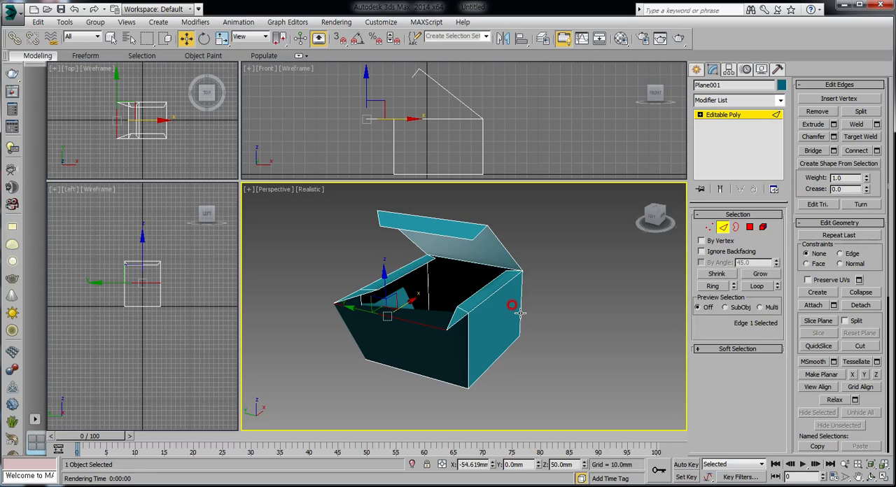
pyautogui.hotkey('ctrl', 'z')
pyautogui.hotkey('ctrl', 'z')
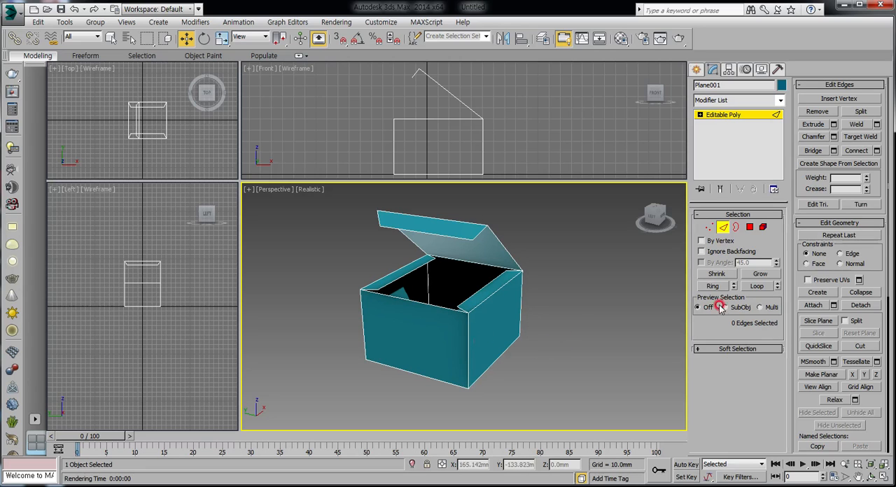
pyautogui.press('4')
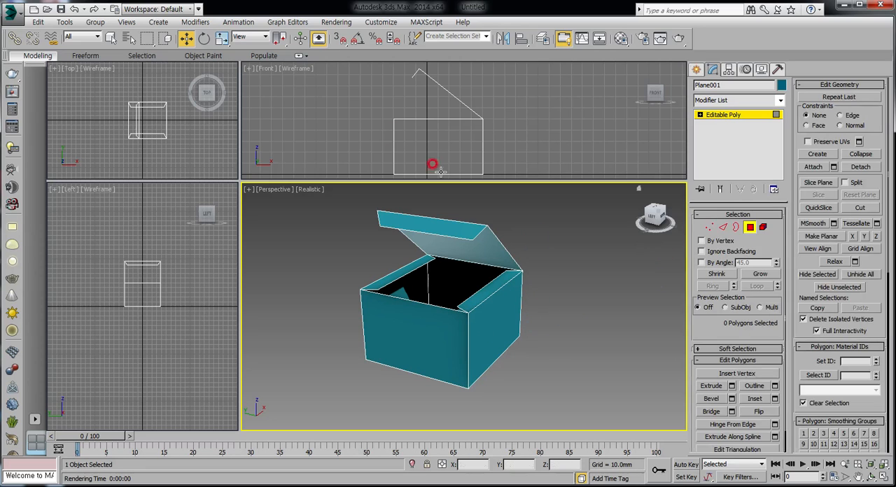
# Delete all the wall and lid polygons, keeping only the base, and reselect the base plane at object level
pyautogui.moveTo(372, 68); pyautogui.dragTo(513, 150)
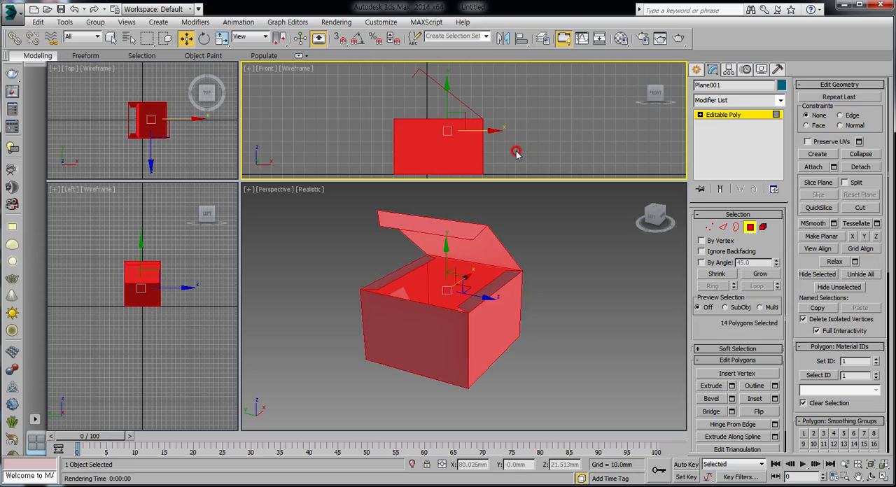
pyautogui.press('Delete')
pyautogui.click(532, 323)
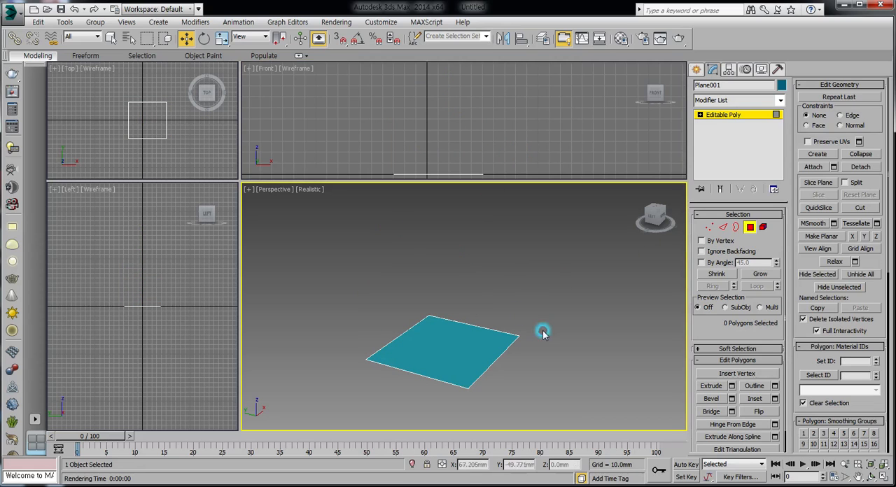
pyautogui.click(751, 227)
pyautogui.click(500, 367)
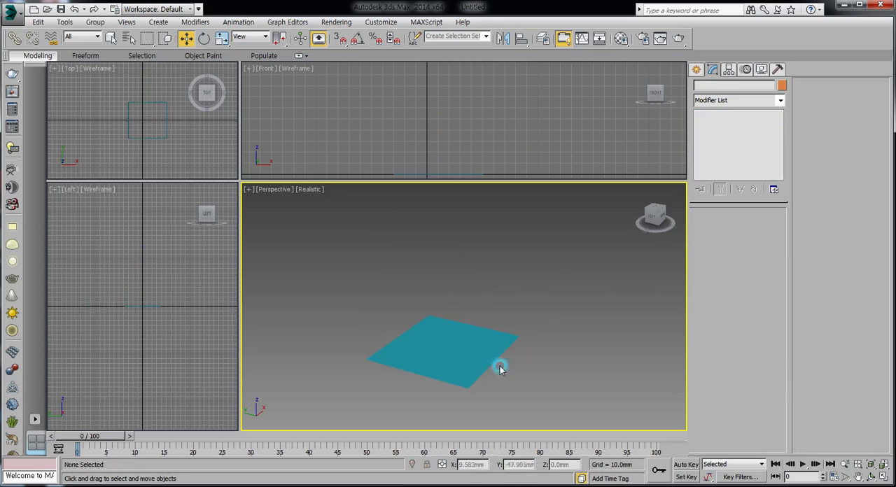
pyautogui.click(451, 353)
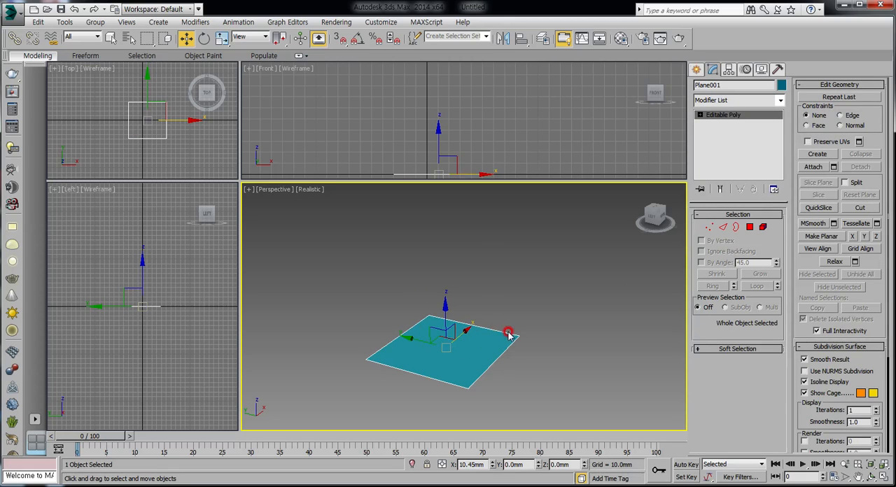
# At edge level, extrude the base's edge on the positive X side upward by 50 mm
pyautogui.moveTo(427, 340); pyautogui.dragTo(408, 328, button='middle')
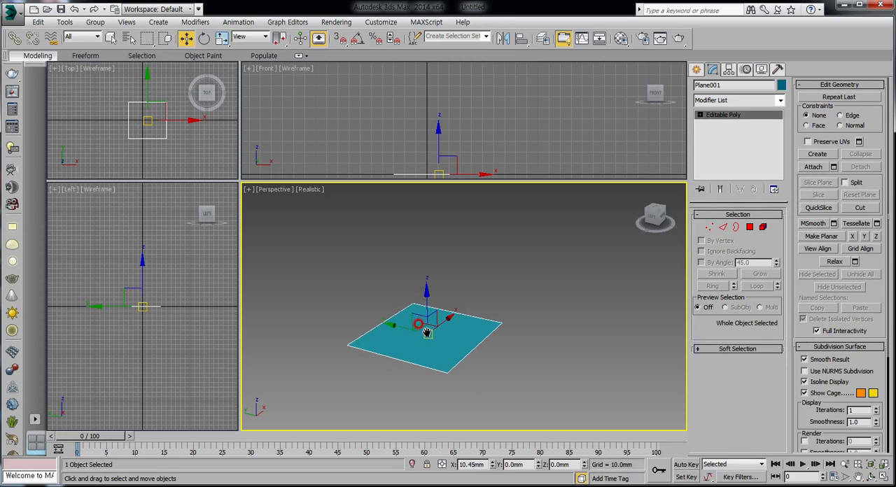
pyautogui.click(724, 226)
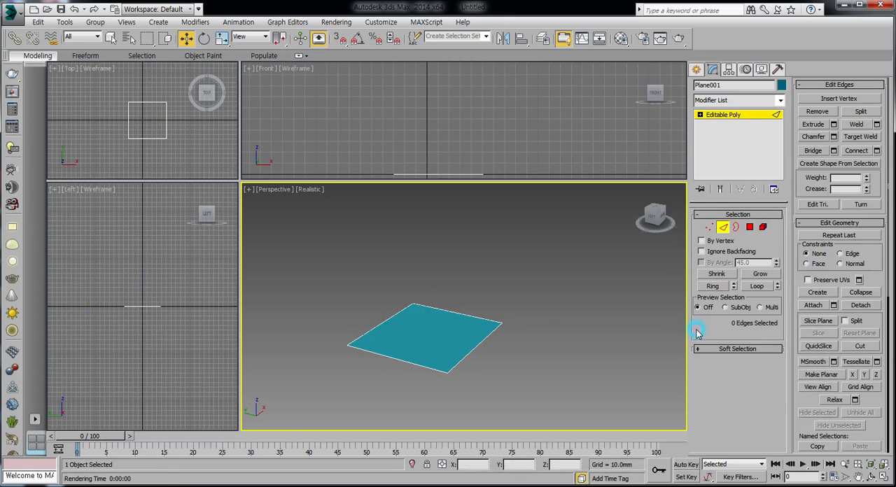
pyautogui.click(454, 307)
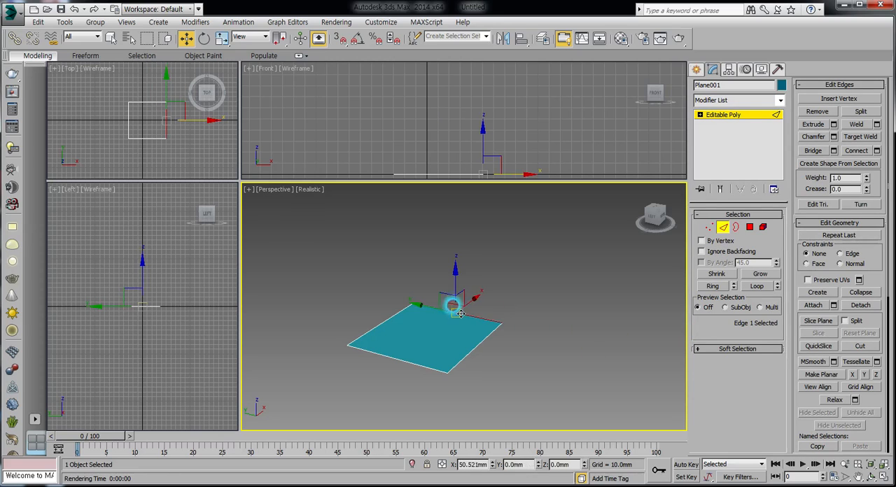
pyautogui.click(834, 124)
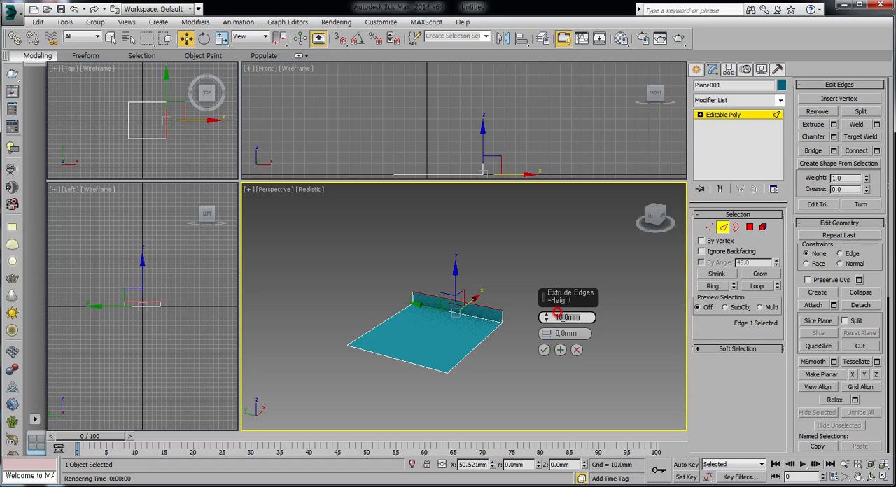
pyautogui.write('50')
pyautogui.press('Return')
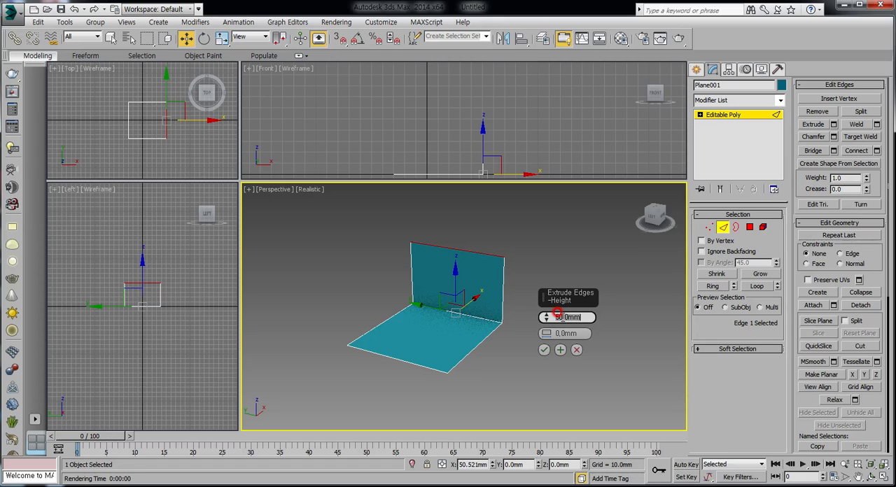
pyautogui.click(545, 349)
# Extrude the other three base edges together by 50 mm to form the remaining walls
pyautogui.click(469, 349)
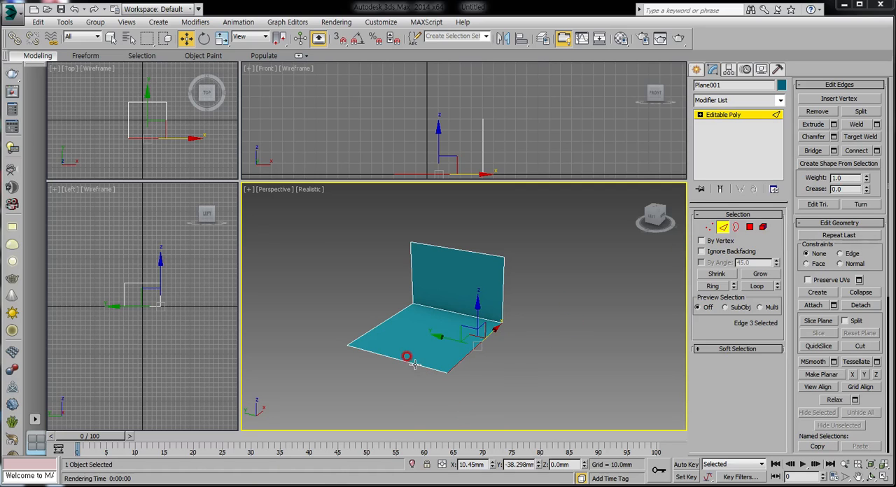
pyautogui.keyDown('ctrl'); pyautogui.click(378, 353); pyautogui.keyUp('ctrl')
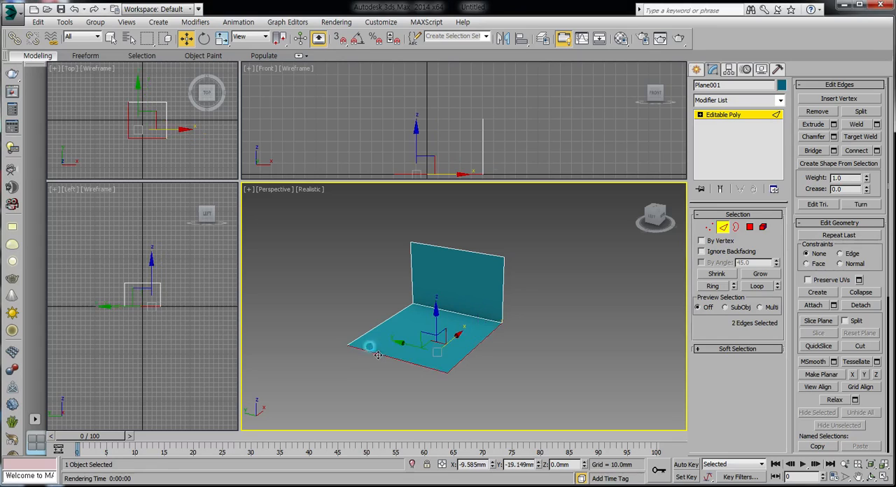
pyautogui.keyDown('ctrl'); pyautogui.click(379, 325); pyautogui.keyUp('ctrl')
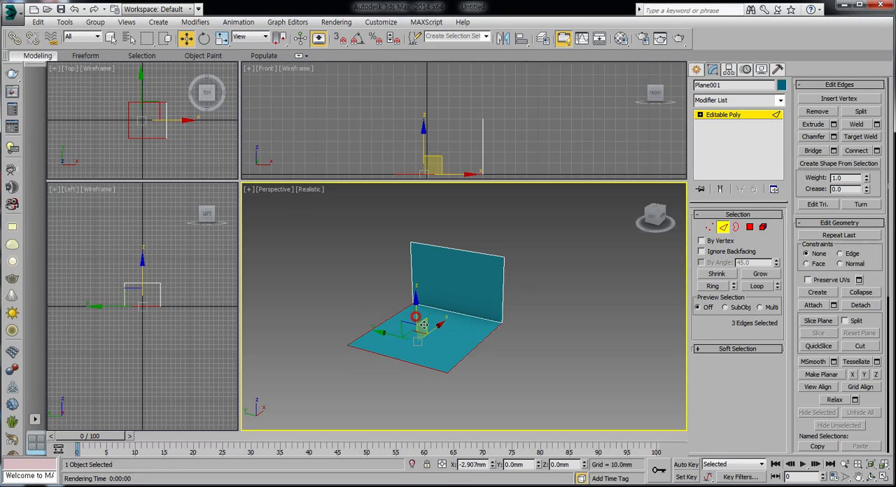
pyautogui.click(834, 124)
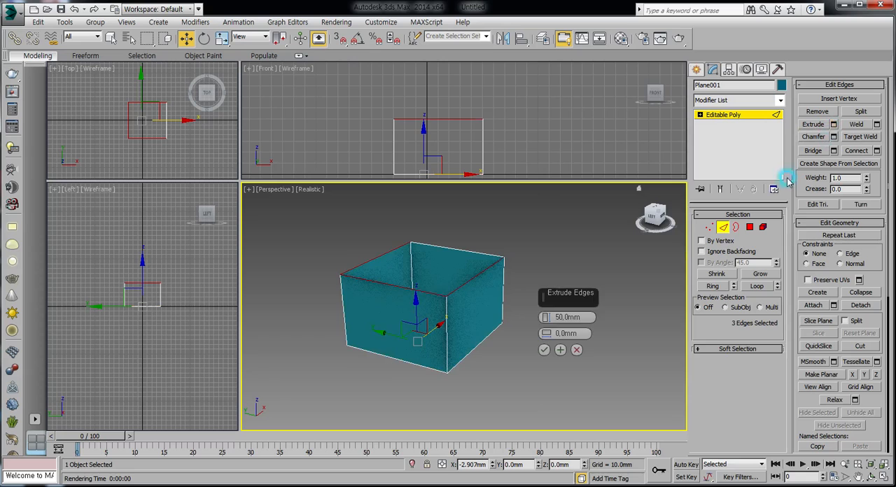
pyautogui.click(544, 350)
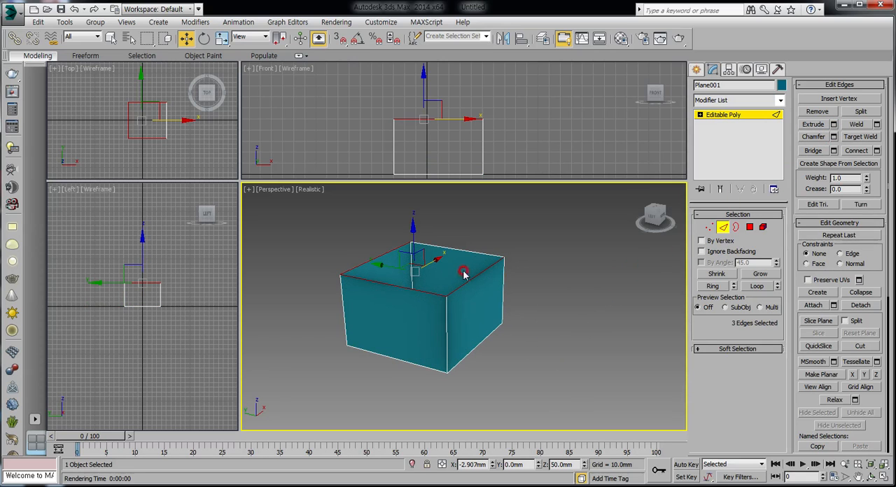
# Try pulling the three connected top edges and the outermost one alone outward along X, undo the moves, and clear the selection
pyautogui.moveTo(436, 259); pyautogui.dragTo(398, 306)
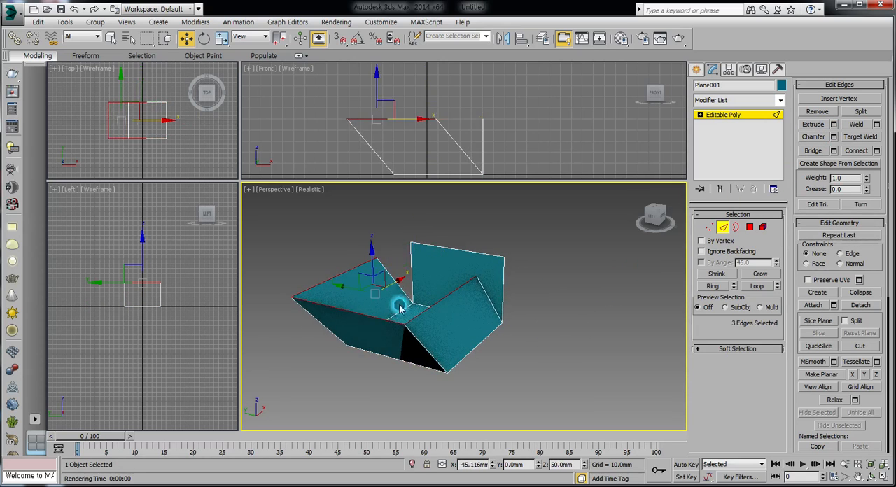
pyautogui.click(357, 329)
pyautogui.click(353, 311)
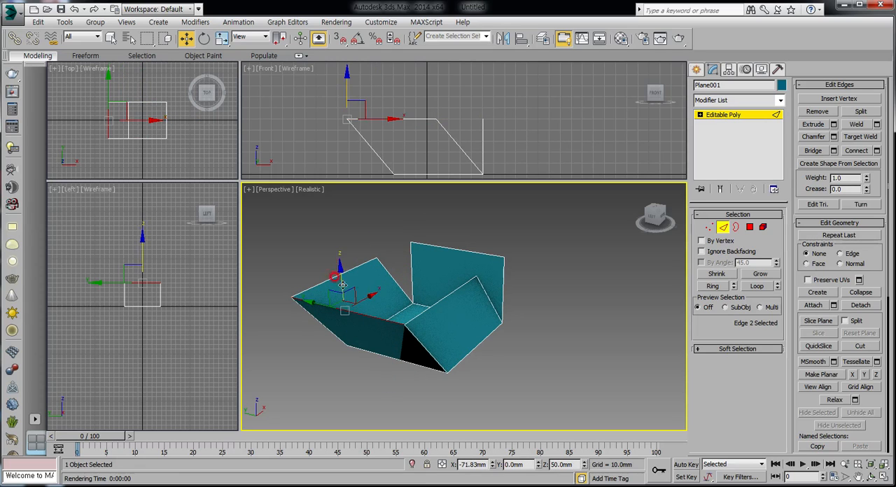
pyautogui.moveTo(365, 299); pyautogui.dragTo(323, 313)
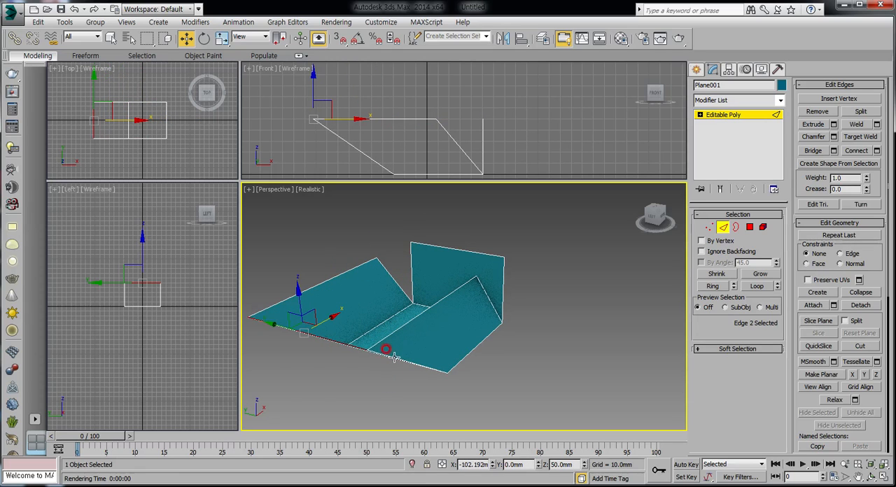
pyautogui.click(74, 8)
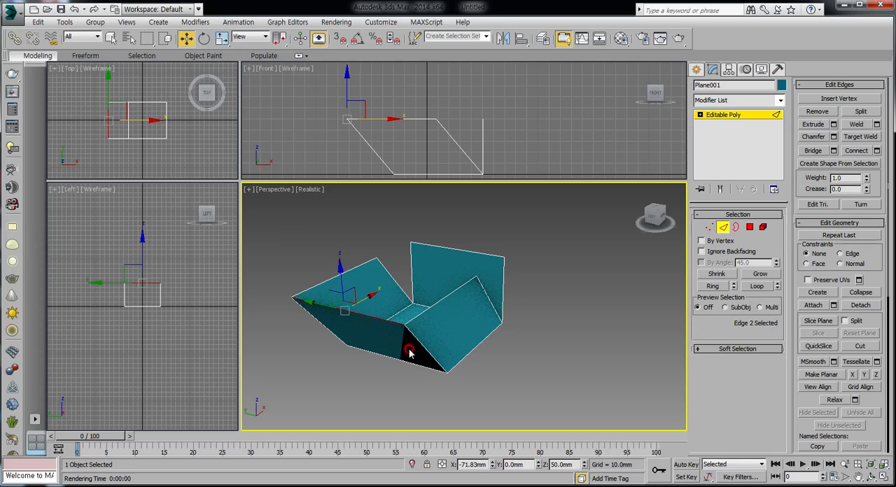
pyautogui.click(74, 8)
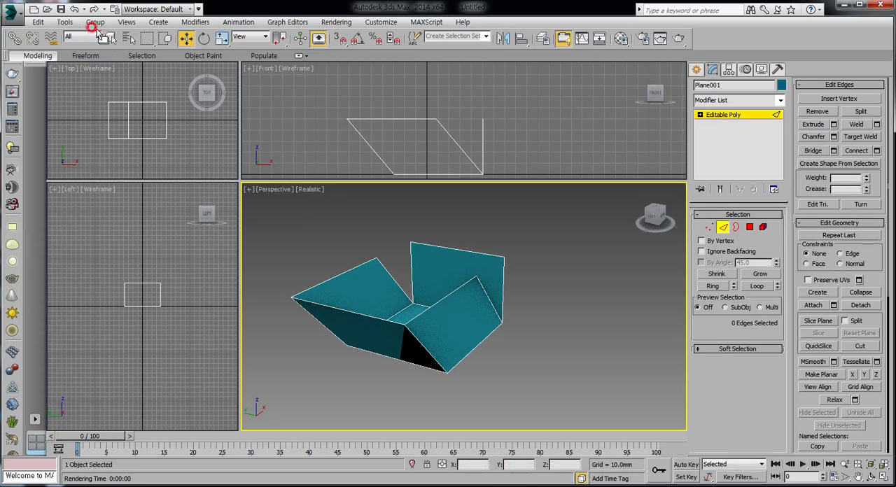
pyautogui.click(75, 9)
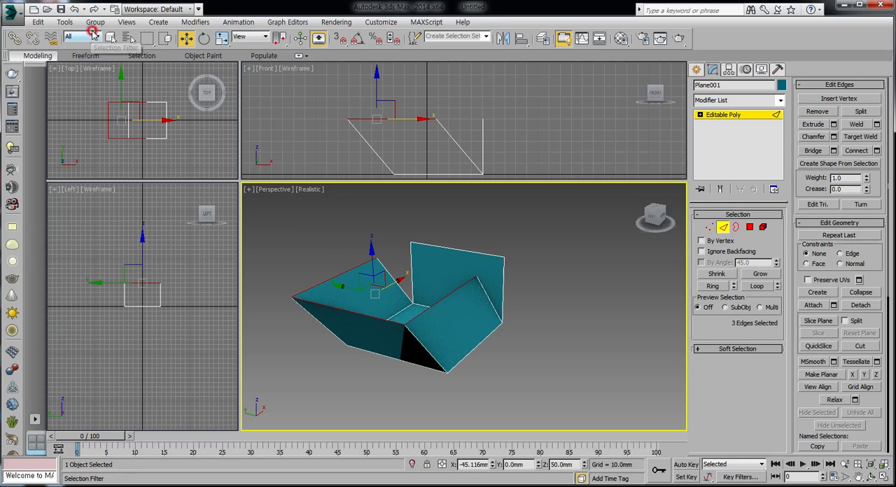
pyautogui.click(75, 8)
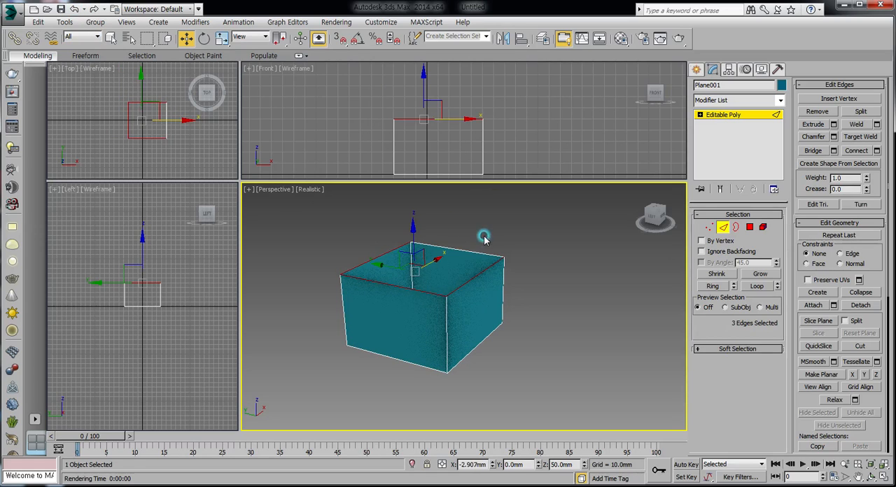
pyautogui.hotkey('ctrl', 'z')
pyautogui.click(462, 249)
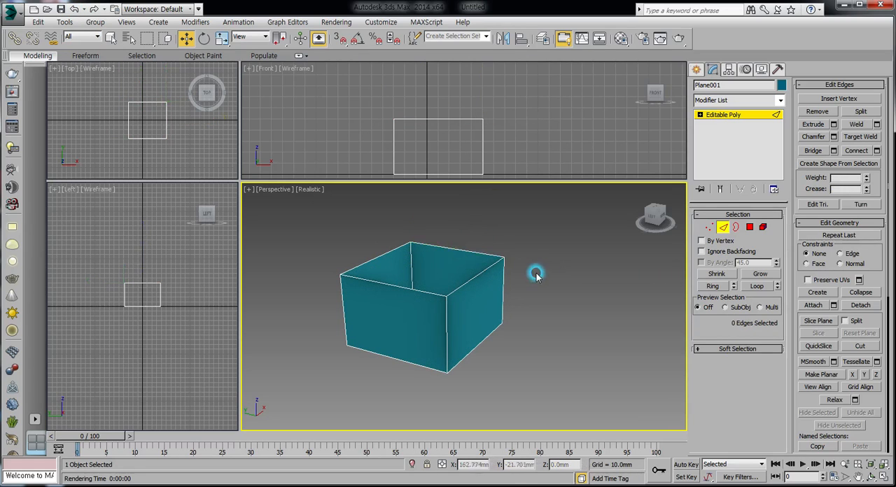
# Extrude the top edge of the side wall on the negative Y side inward by 10 mm as a flap
pyautogui.click(468, 261)
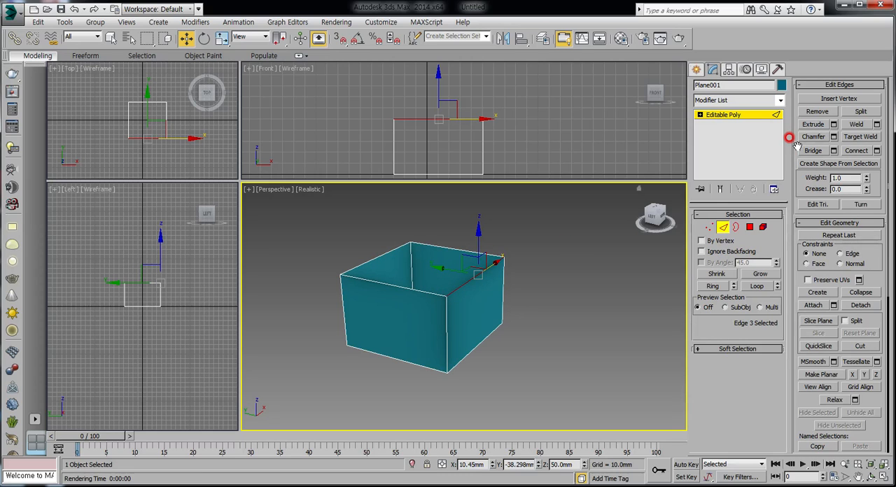
pyautogui.click(834, 124)
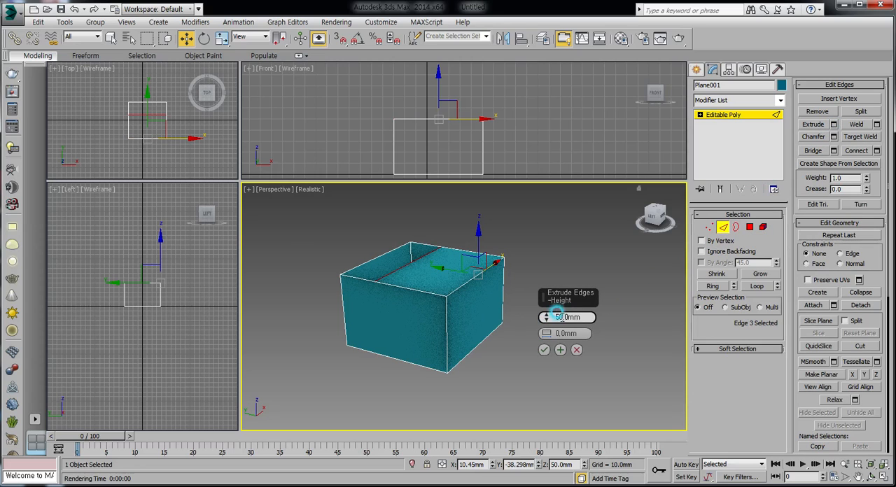
pyautogui.doubleClick(562, 317)
pyautogui.write('10')
pyautogui.press('Return')
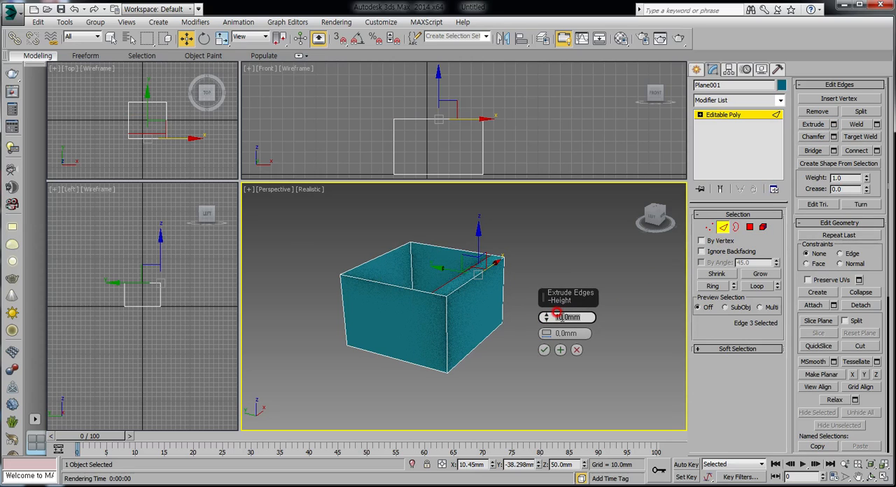
pyautogui.click(544, 351)
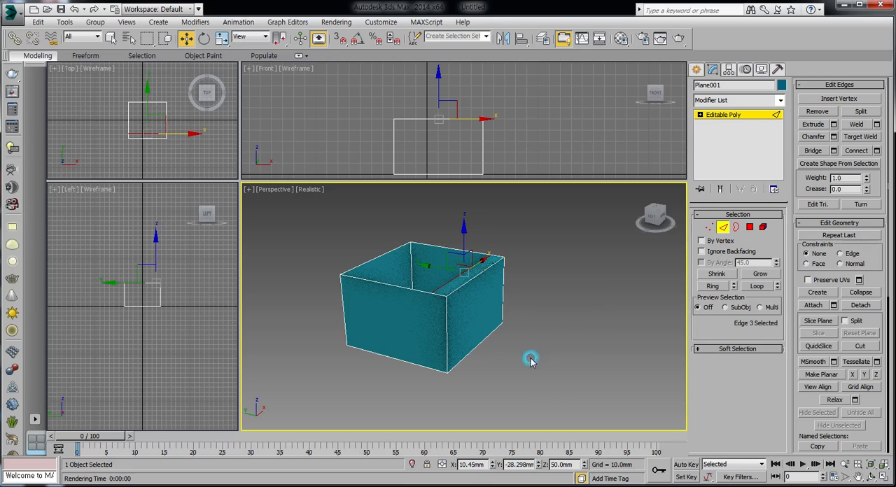
# Raise the flap's inner edge to about 57.3 mm in Z and scale it shorter along X
pyautogui.scroll(5, 471, 304)
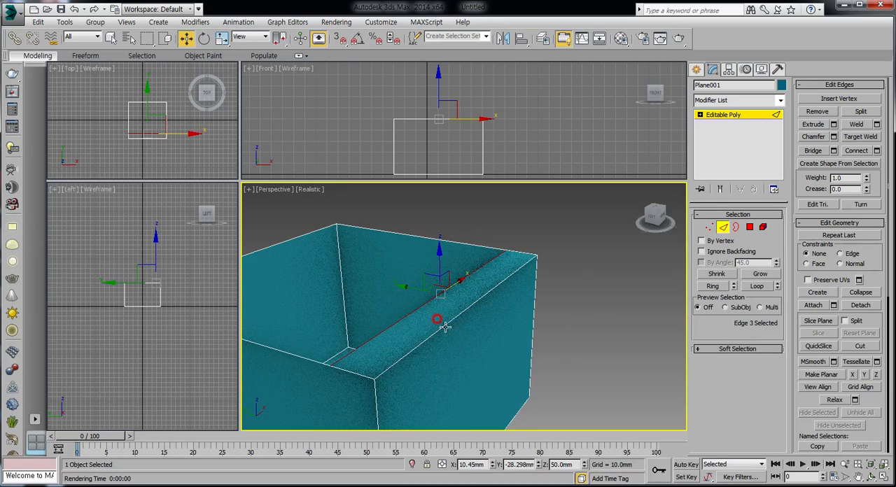
pyautogui.moveTo(497, 240); pyautogui.dragTo(507, 211)
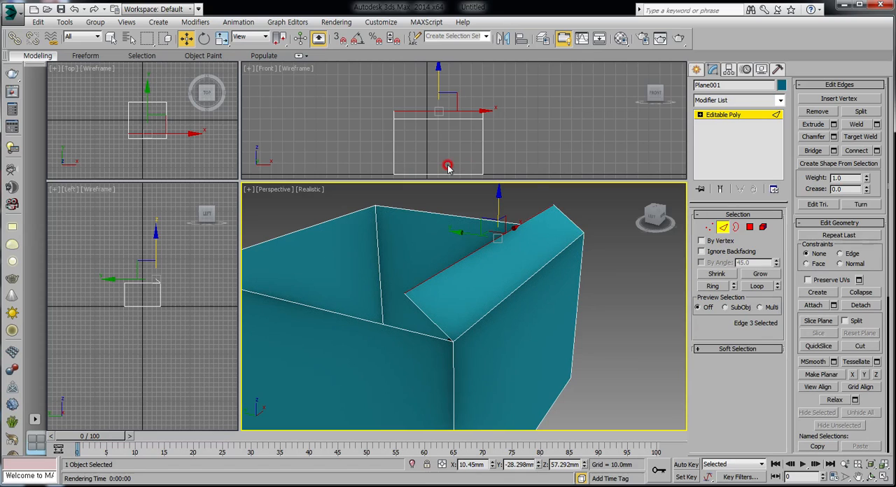
pyautogui.rightClick(510, 228)
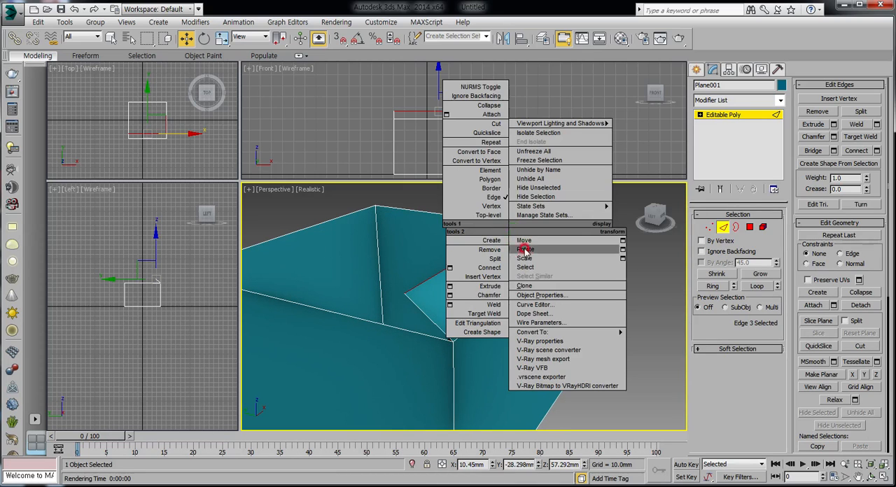
pyautogui.click(524, 259)
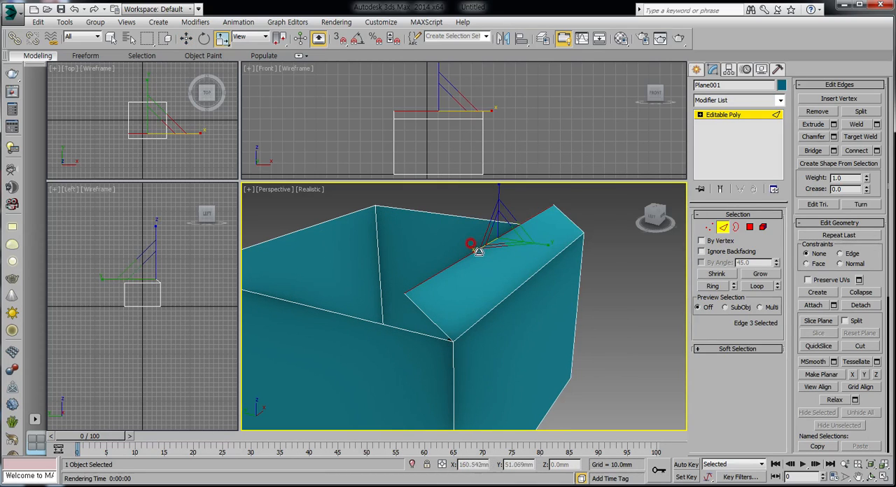
pyautogui.moveTo(477, 251); pyautogui.dragTo(485, 244)
# Lower the tapered flap's inner edge to about 50.3 mm in Z and clear the selection
pyautogui.rightClick(495, 209)
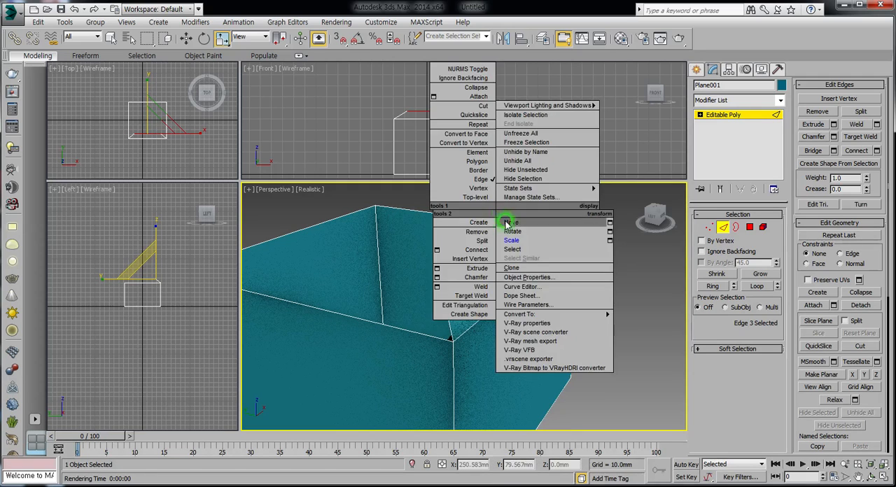
pyautogui.click(505, 222)
pyautogui.moveTo(494, 201); pyautogui.dragTo(495, 229)
pyautogui.moveTo(505, 315); pyautogui.dragTo(537, 282, button='middle')
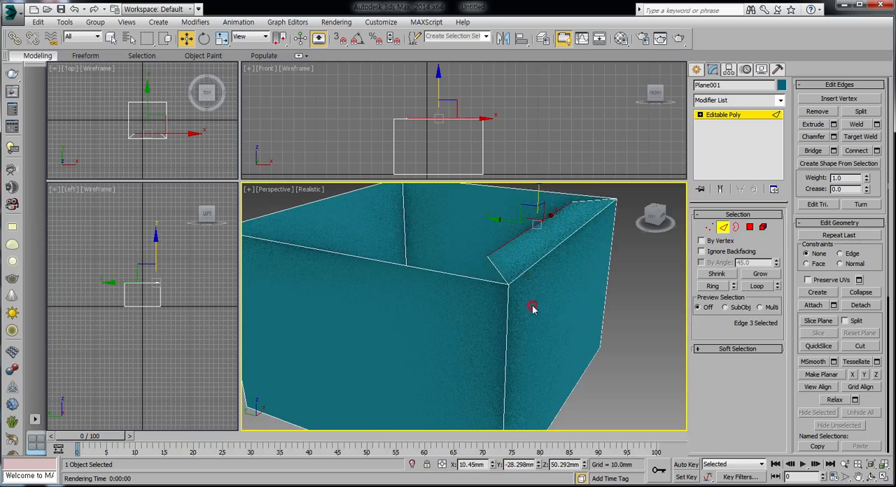
pyautogui.click(627, 301)
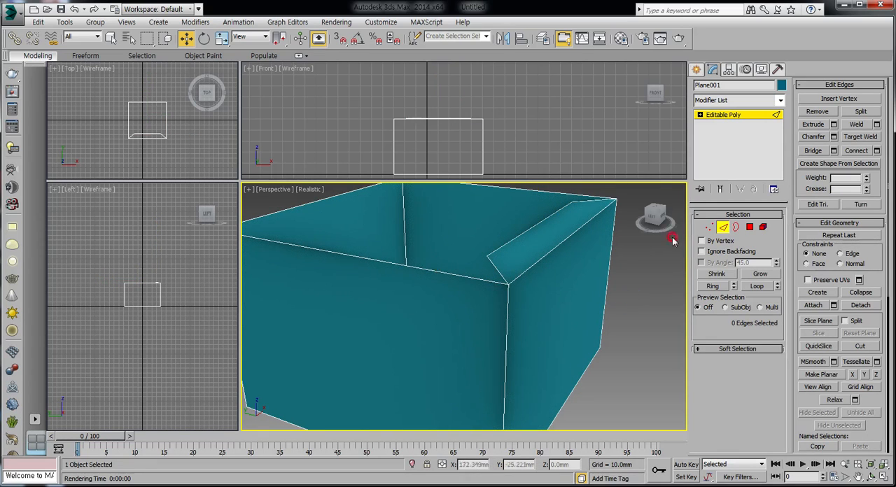
# Try pulling the top edge of the negative X wall outward along X while the flap is attached, and undo the move
pyautogui.click(415, 267)
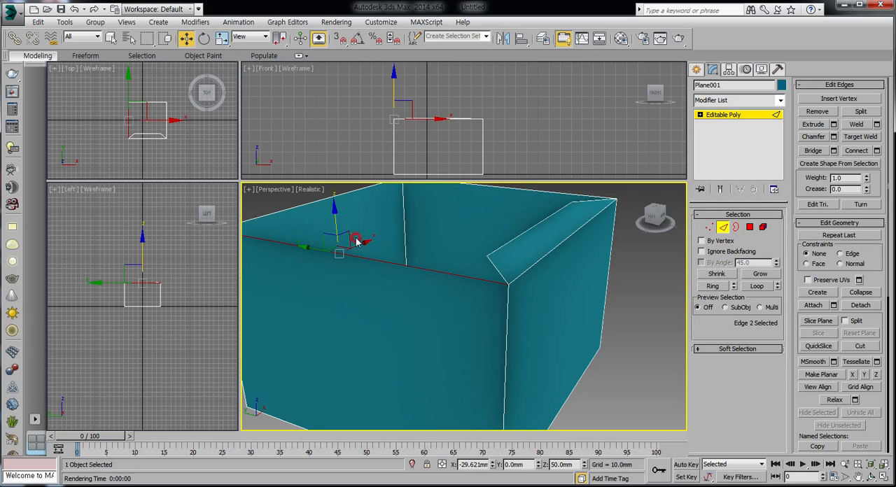
pyautogui.moveTo(366, 242); pyautogui.dragTo(343, 270)
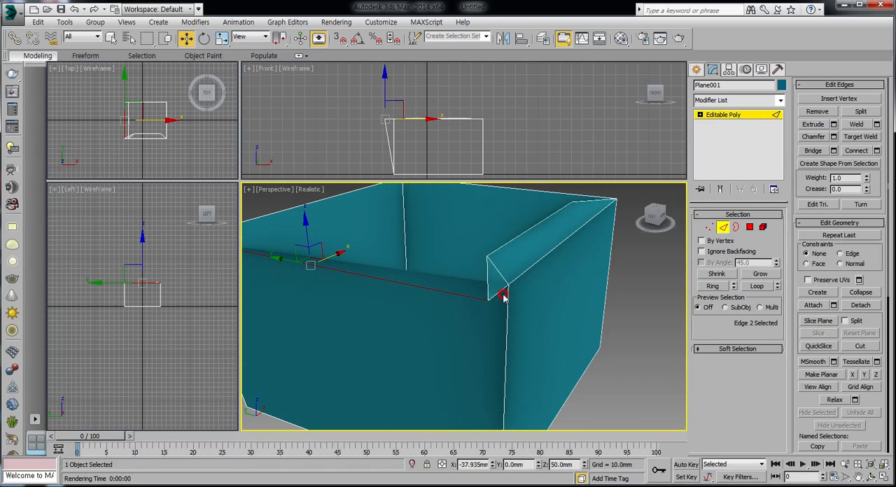
pyautogui.click(74, 9)
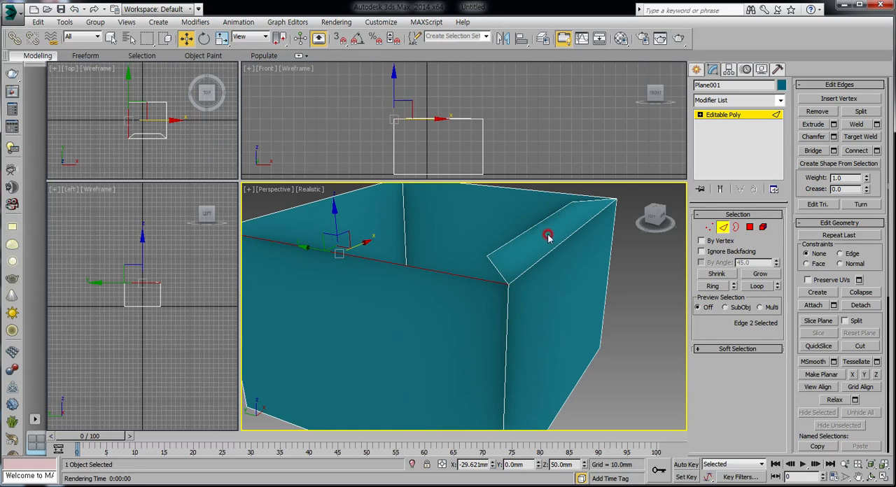
# Undo the tapered flap on the negative Y wall, including its scaling, height changes and extrusion
pyautogui.click(74, 9)
pyautogui.click(74, 9)
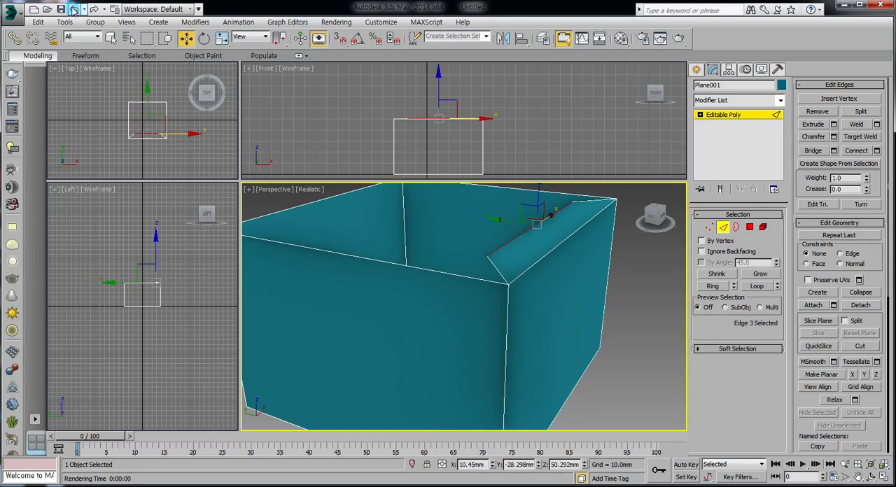
pyautogui.click(74, 9)
pyautogui.click(74, 9)
pyautogui.click(74, 10)
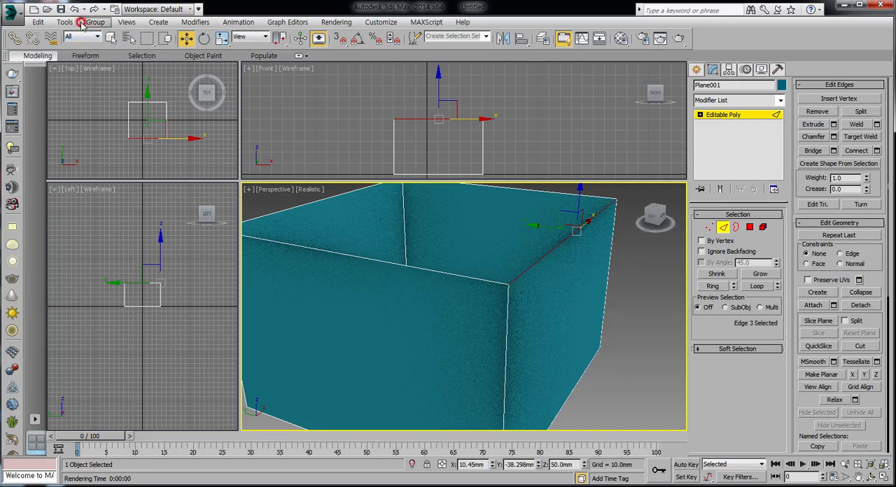
# Try pulling the negative X wall's top edge outward along X with the flap removed, and undo the move
pyautogui.click(372, 259)
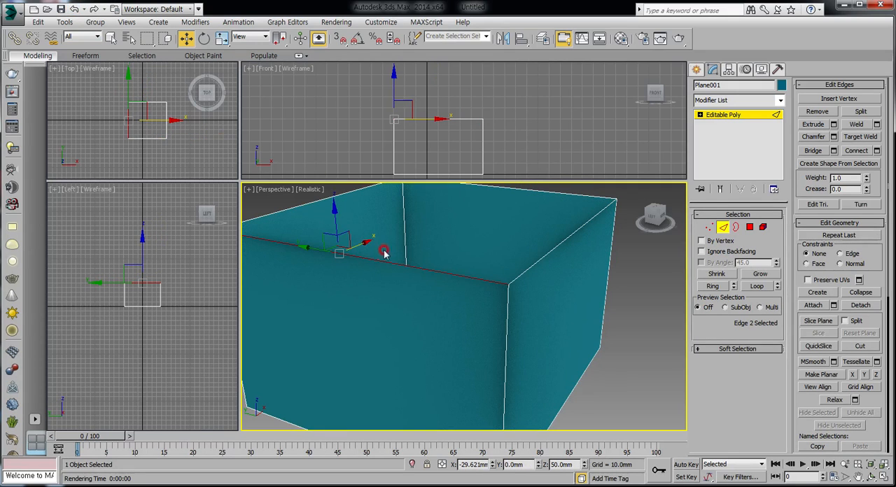
pyautogui.moveTo(366, 242); pyautogui.dragTo(346, 255)
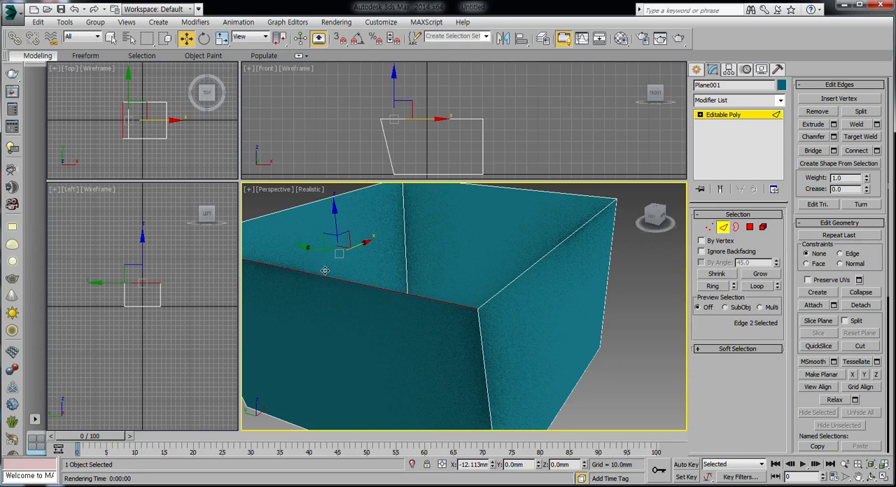
pyautogui.moveTo(325, 271); pyautogui.dragTo(325, 271)
pyautogui.click(75, 10)
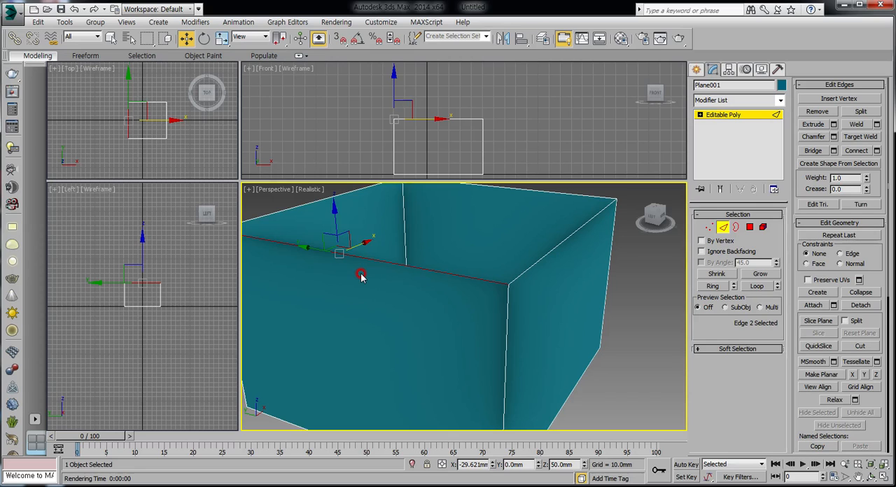
# Undo the wall extrusions back to the flat base plane with its positive X edge selected
pyautogui.hotkey('ctrl', 'z')
pyautogui.hotkey('ctrl', 'z')
pyautogui.hotkey('ctrl', 'z')
pyautogui.hotkey('ctrl', 'z')
pyautogui.hotkey('ctrl', 'z')
pyautogui.hotkey('ctrl', 'z')
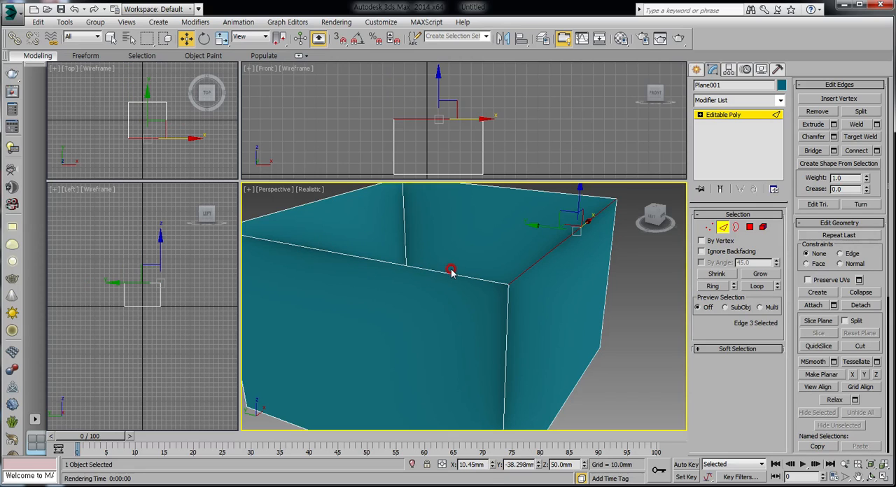
pyautogui.hotkey('ctrl', 'z')
pyautogui.hotkey('ctrl', 'z')
pyautogui.hotkey('ctrl', 'z')
pyautogui.hotkey('ctrl', 'z')
pyautogui.hotkey('ctrl', 'z')
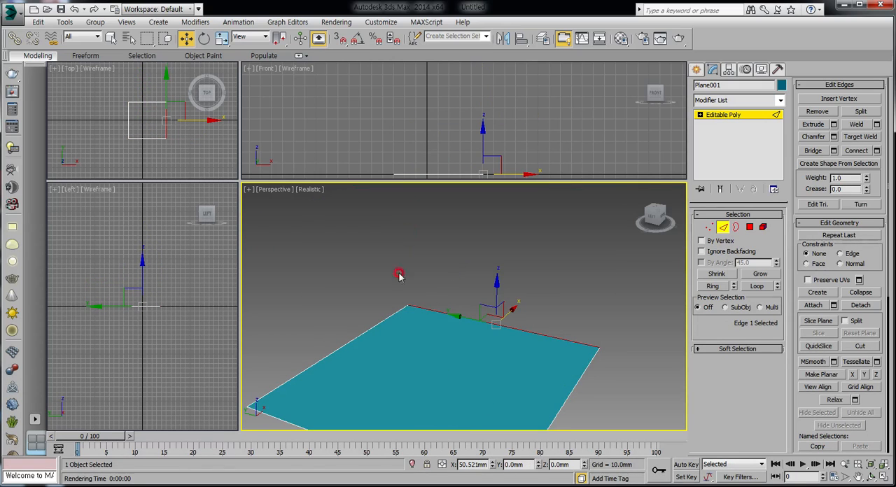
# Extrude the base plane's positive X edge and negative X edge upward by 50 mm each as separate walls
pyautogui.scroll(-5, 431, 297)
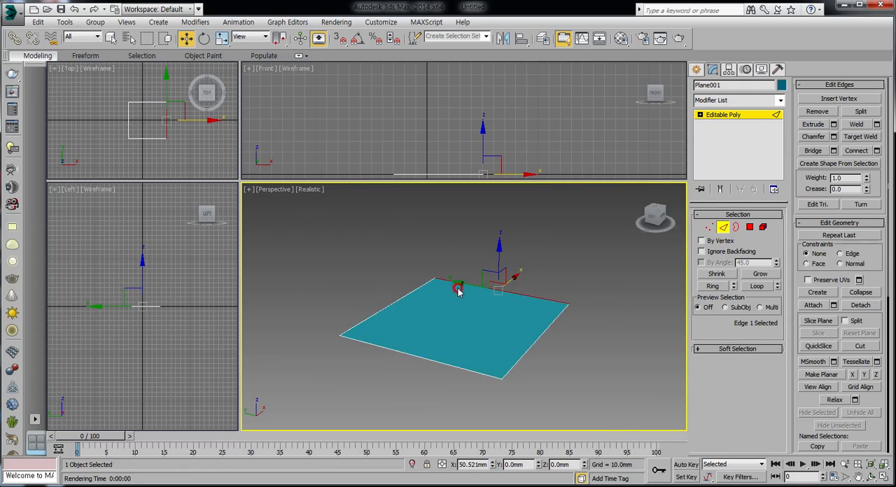
pyautogui.moveTo(453, 298); pyautogui.dragTo(462, 322, button='middle')
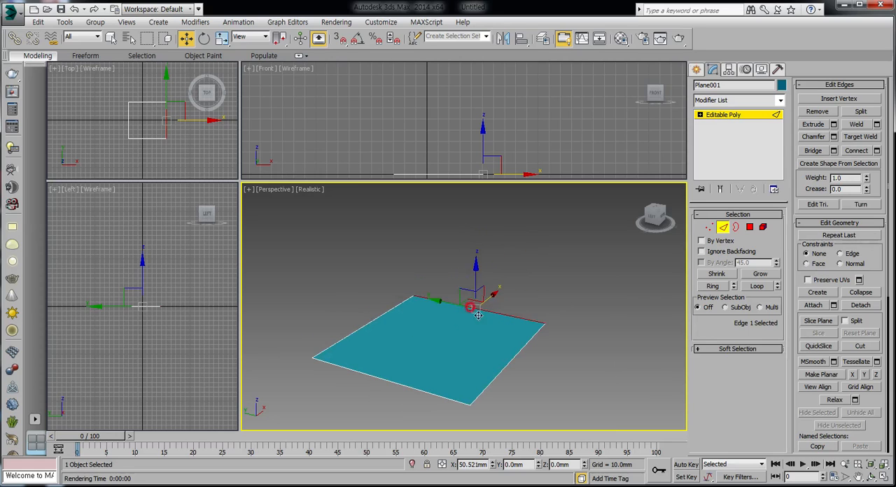
pyautogui.click(541, 286)
pyautogui.click(485, 311)
pyautogui.click(834, 125)
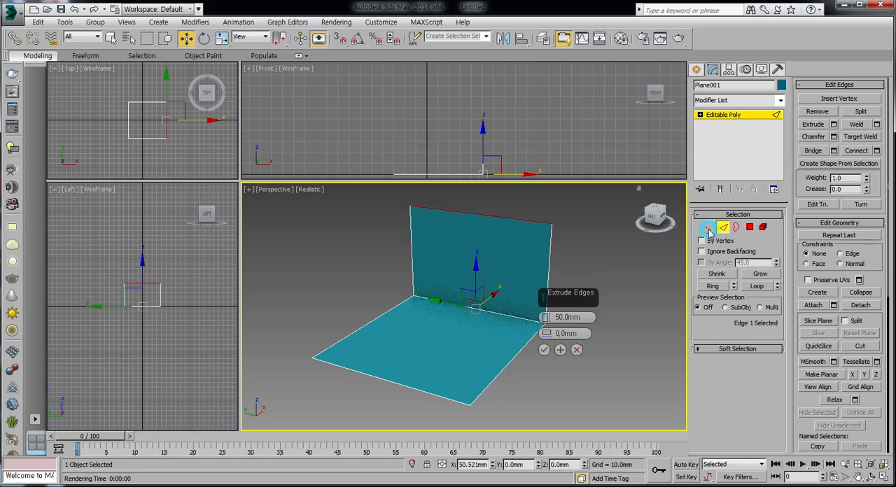
pyautogui.click(545, 353)
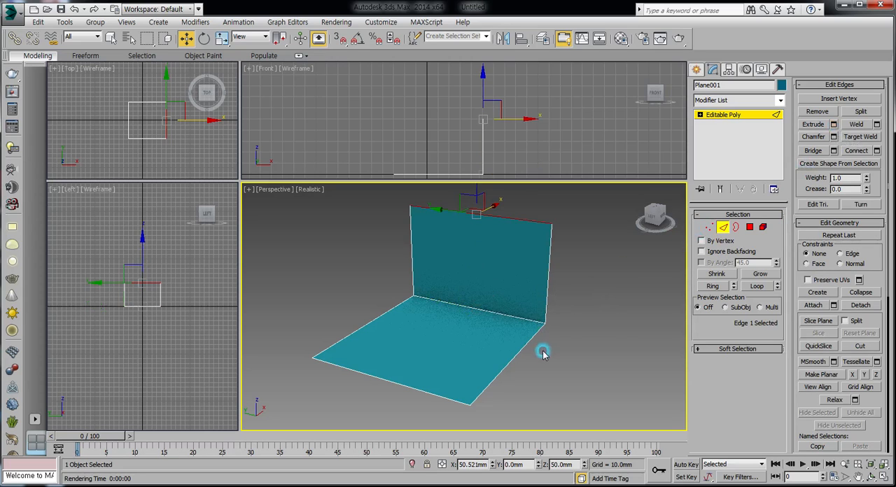
pyautogui.click(375, 374)
pyautogui.click(834, 126)
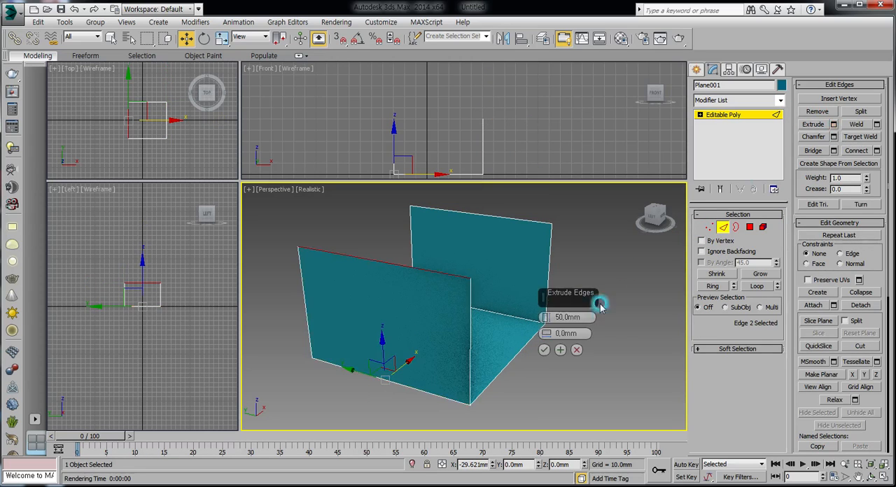
pyautogui.click(544, 350)
# Extrude the base plane's negative Y and positive Y edges upward by 50 mm each, and clear the selection
pyautogui.click(518, 345)
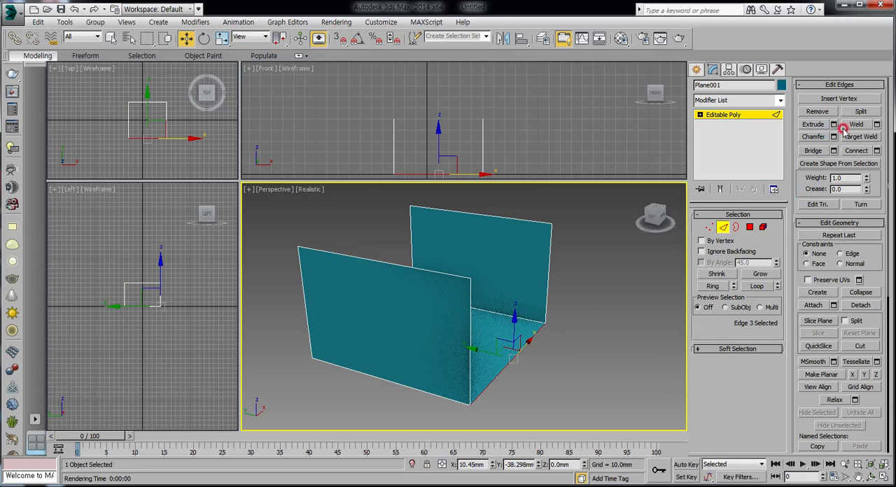
pyautogui.click(833, 125)
pyautogui.click(560, 350)
pyautogui.click(544, 351)
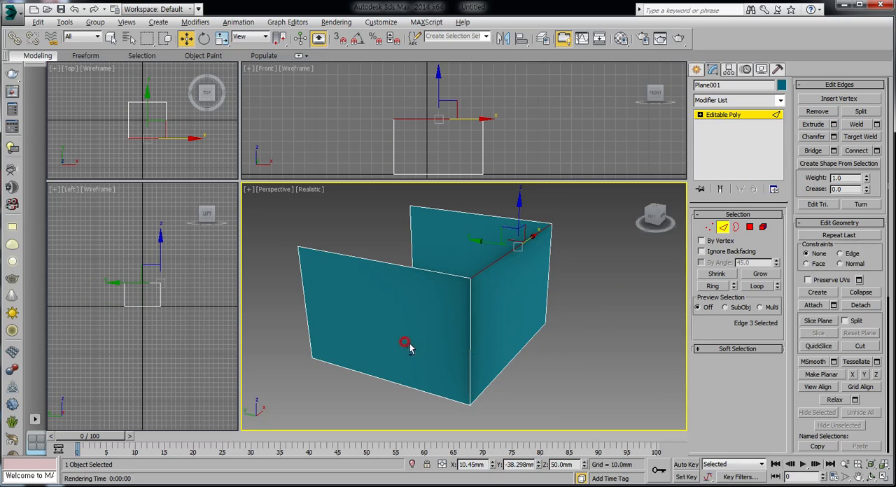
pyautogui.keyDown('alt'); pyautogui.moveTo(410, 348); pyautogui.dragTo(479, 325, button='middle'); pyautogui.keyUp('alt')
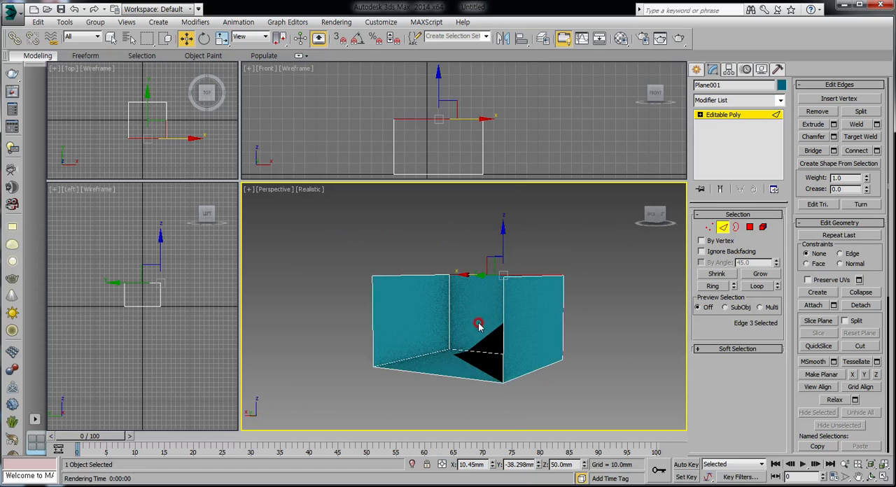
pyautogui.click(447, 374)
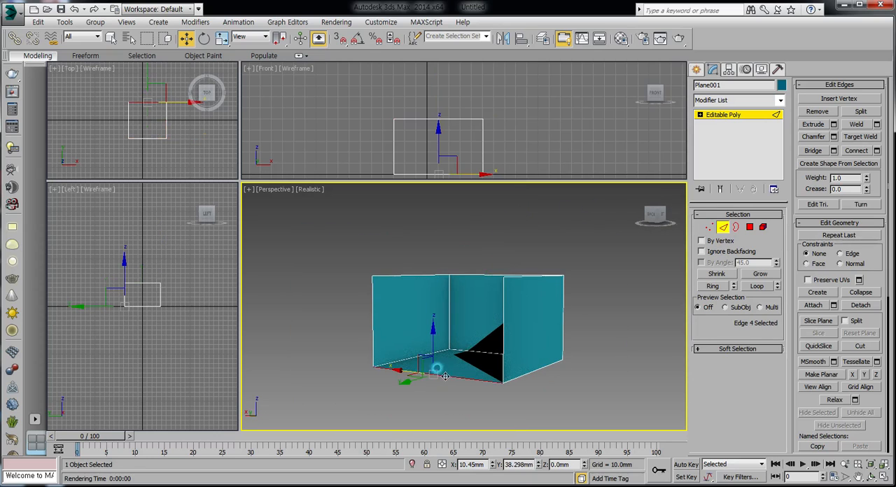
pyautogui.click(834, 124)
pyautogui.click(551, 364)
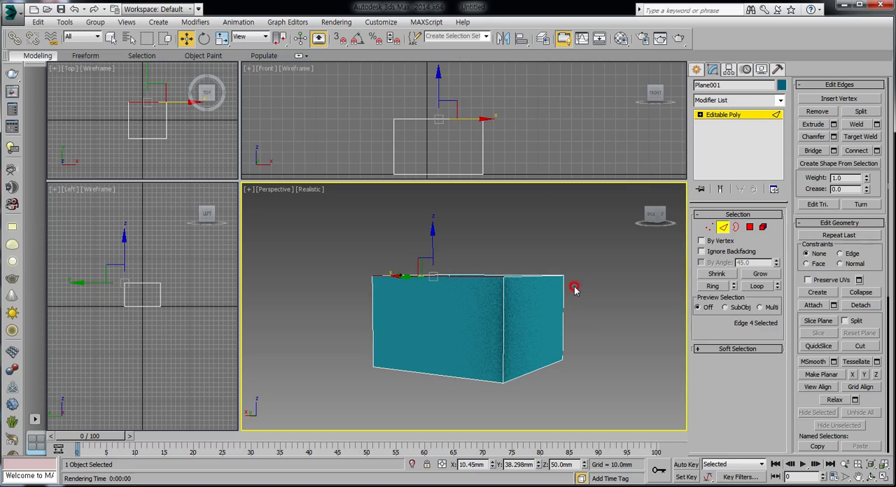
pyautogui.keyDown('alt'); pyautogui.moveTo(550, 273); pyautogui.dragTo(510, 298, button='middle'); pyautogui.keyUp('alt')
pyautogui.click(636, 306)
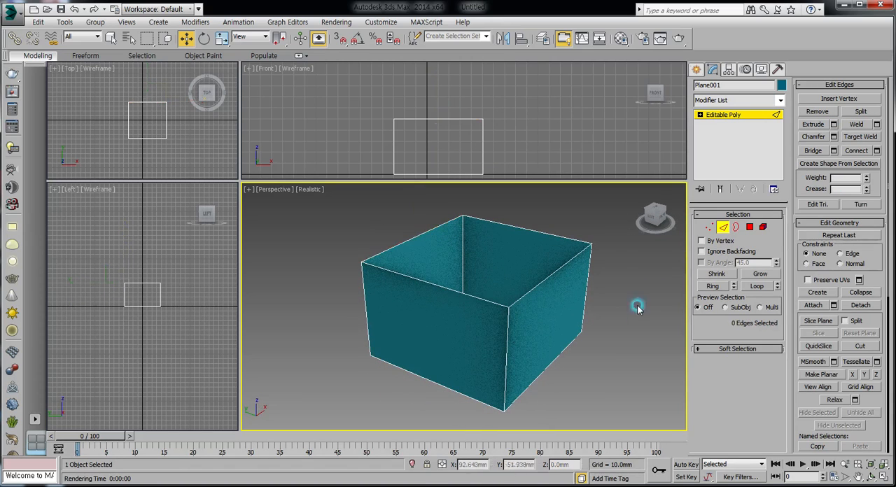
# Pull the top edges of the two X-side walls outward to about X -56.0 mm and X 72.7 mm
pyautogui.click(464, 293)
pyautogui.moveTo(457, 270); pyautogui.dragTo(413, 296)
pyautogui.click(545, 310)
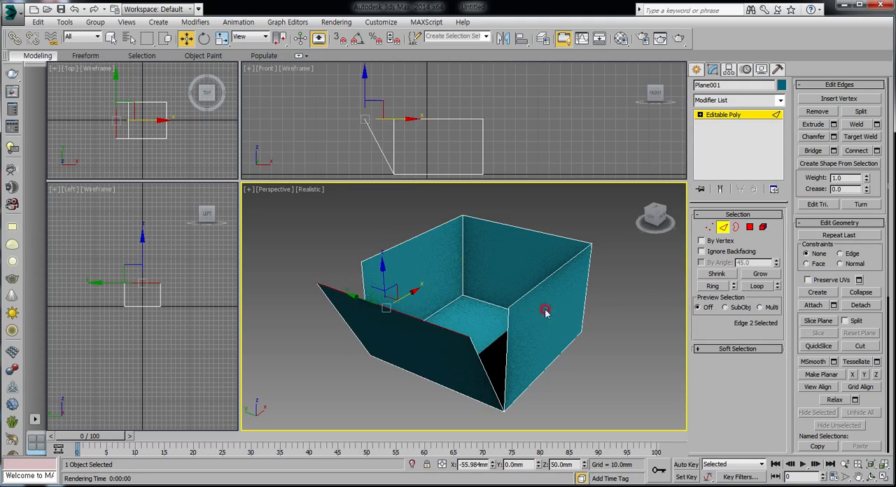
pyautogui.click(544, 244)
pyautogui.moveTo(544, 207); pyautogui.dragTo(564, 208)
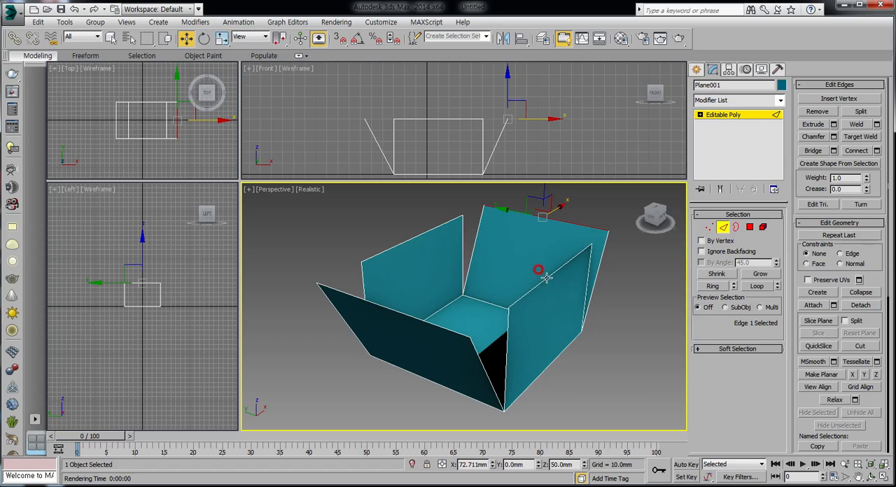
# Extrude the negative Y wall's top edge inward by 10 mm as a flap
pyautogui.click(557, 308)
pyautogui.click(823, 125)
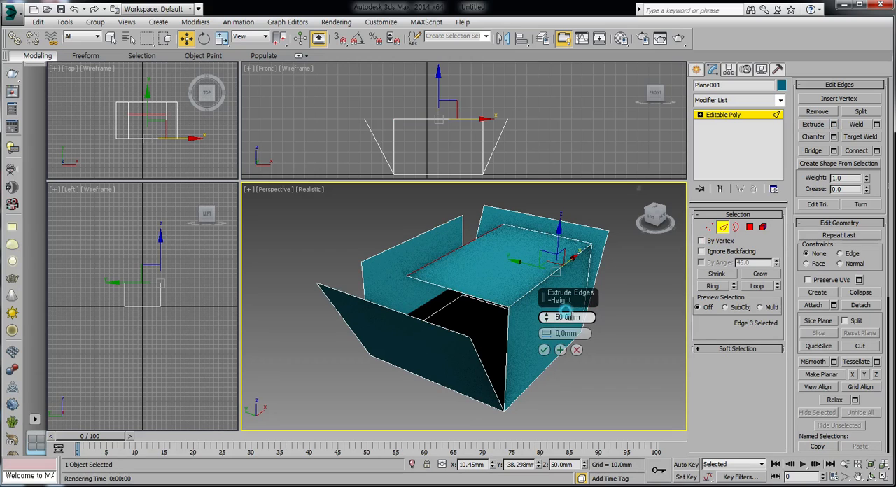
pyautogui.write('10')
pyautogui.press('Return')
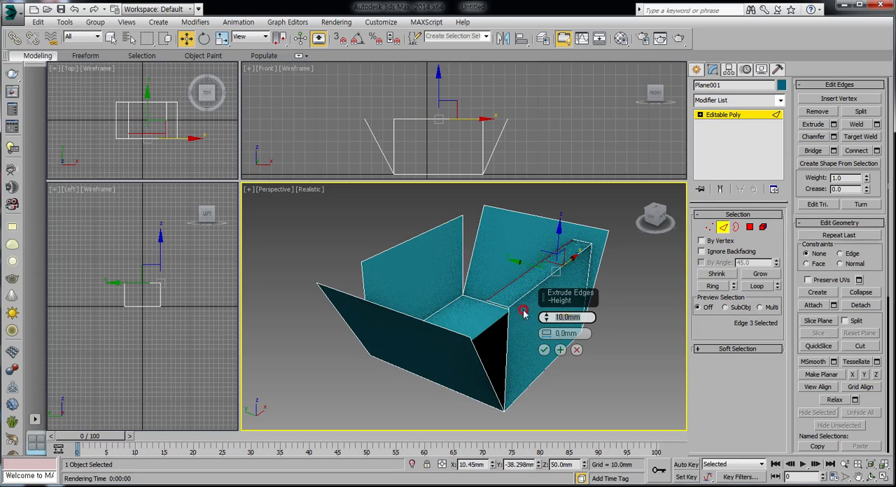
pyautogui.click(541, 352)
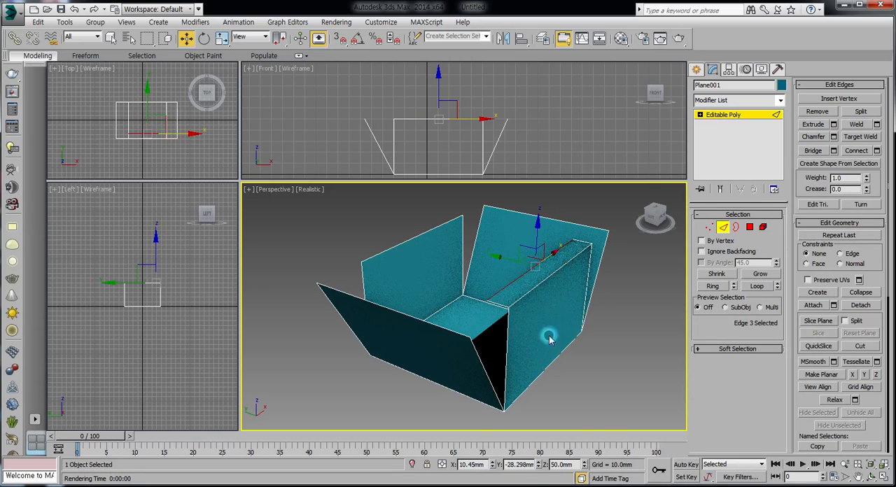
# Scale the flap's inner edge shorter along X to taper it, leave edge editing and deselect the box
pyautogui.rightClick(547, 251)
pyautogui.click(564, 275)
pyautogui.moveTo(561, 265); pyautogui.dragTo(521, 276)
pyautogui.click(591, 368)
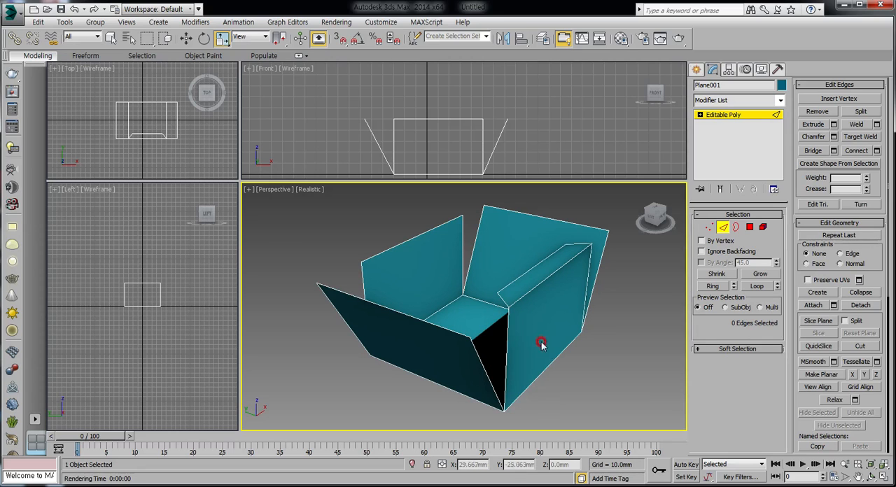
pyautogui.click(723, 227)
pyautogui.click(644, 326)
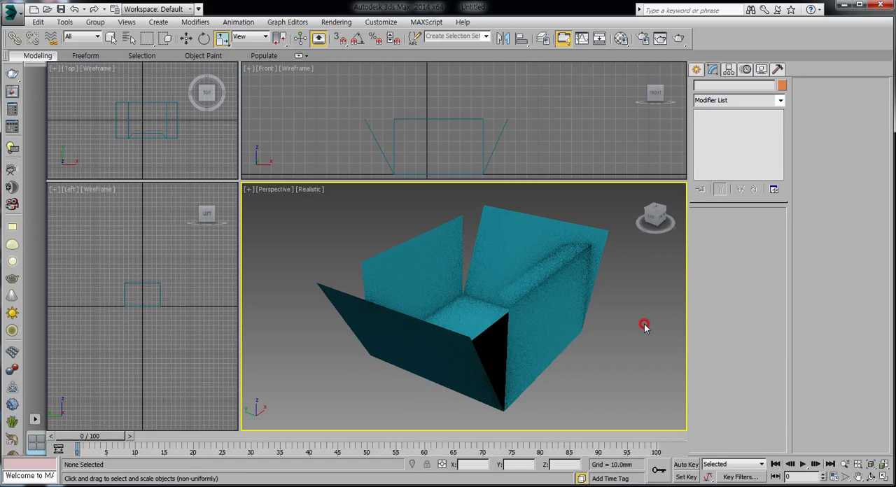
# Render the perspective view of the box to check its one-sided faces, and close the render
pyautogui.click(511, 291)
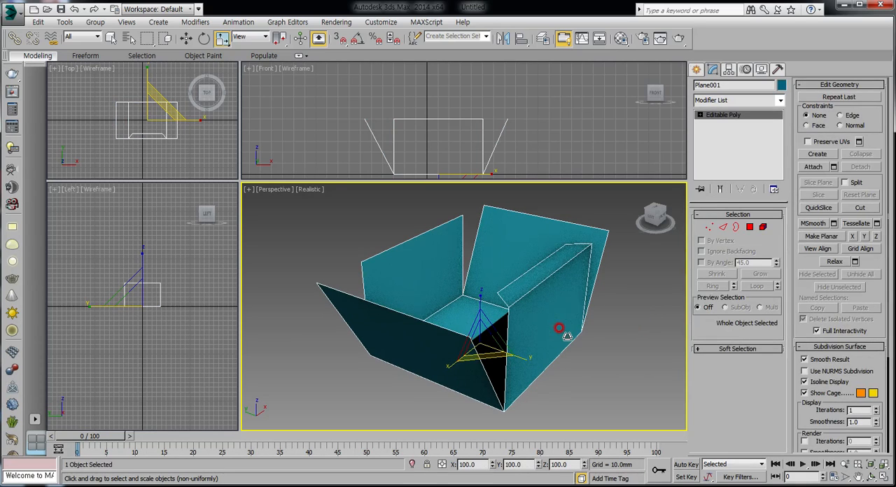
pyautogui.click(661, 38)
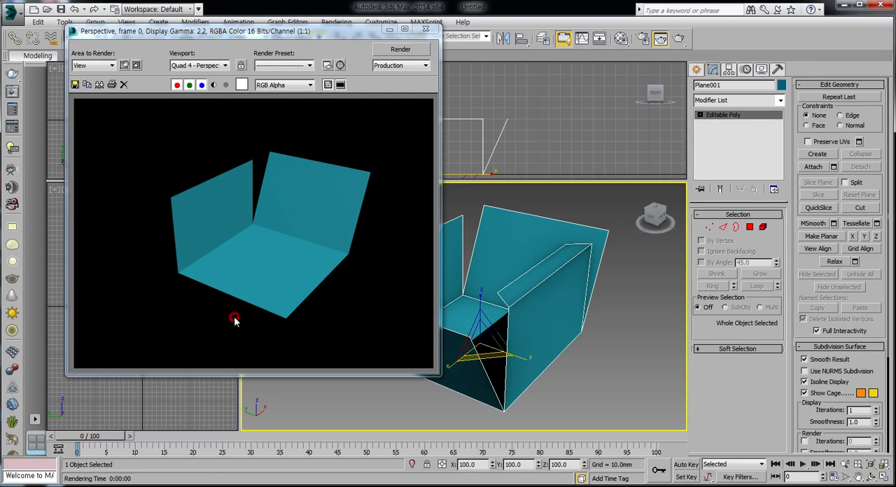
pyautogui.click(426, 28)
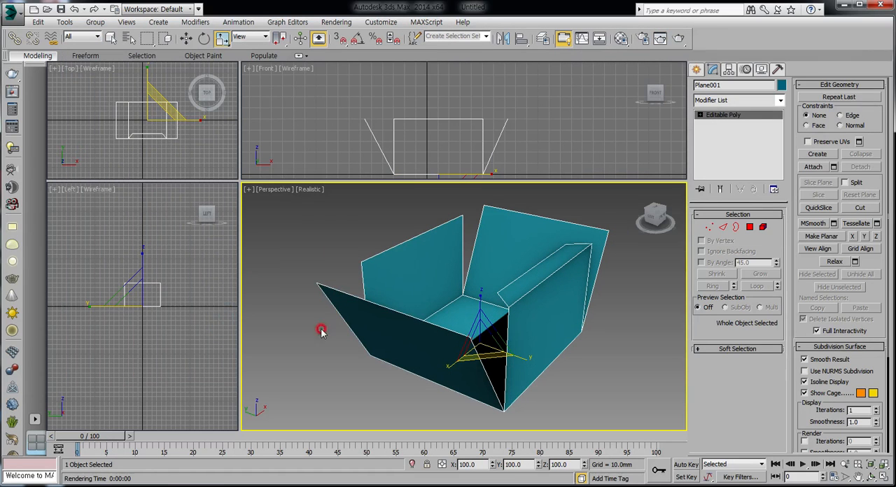
pyautogui.click(604, 328)
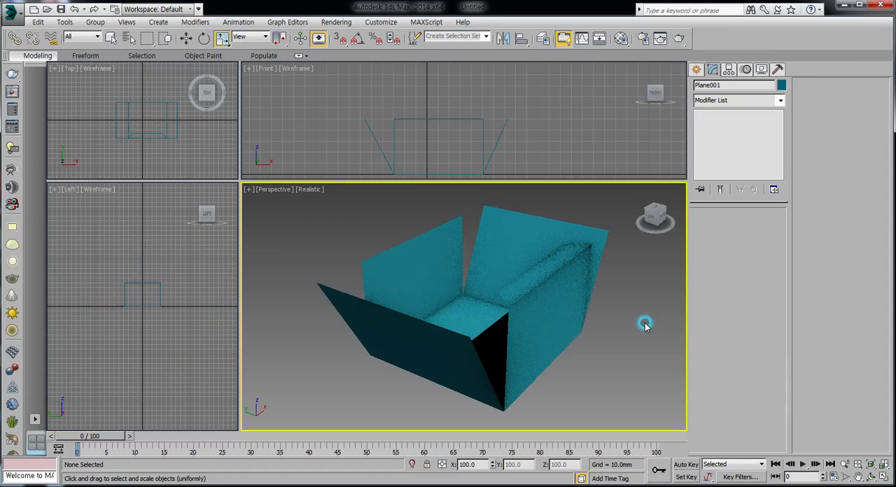
# Apply a Shell modifier to the box and turn on Straighten Corners
pyautogui.click(497, 239)
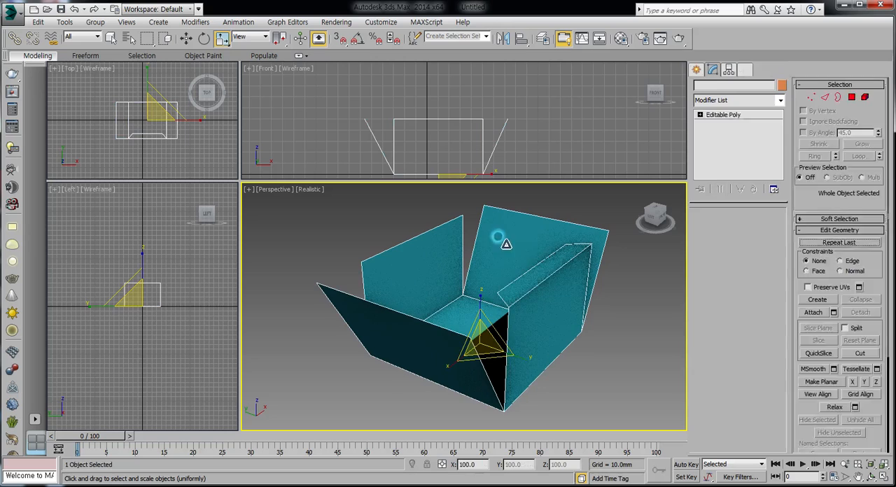
pyautogui.click(779, 101)
pyautogui.moveTo(780, 280); pyautogui.dragTo(785, 483)
pyautogui.click(718, 336)
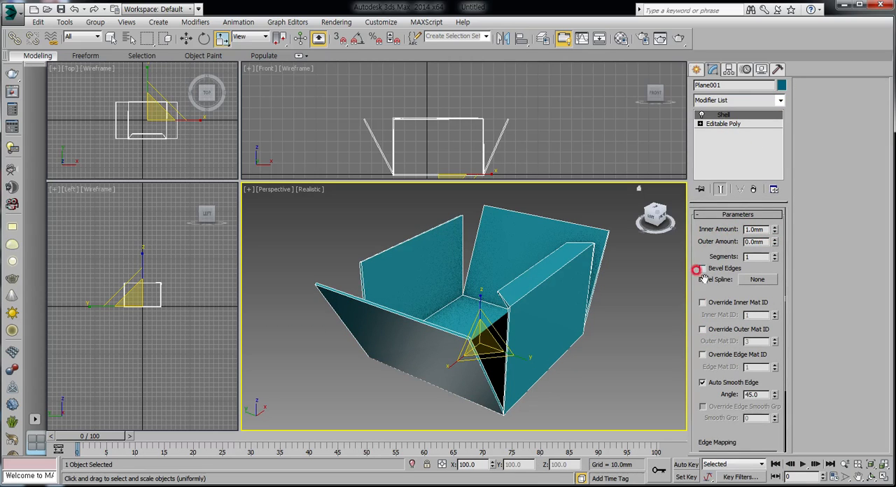
pyautogui.scroll(-3, 713, 420)
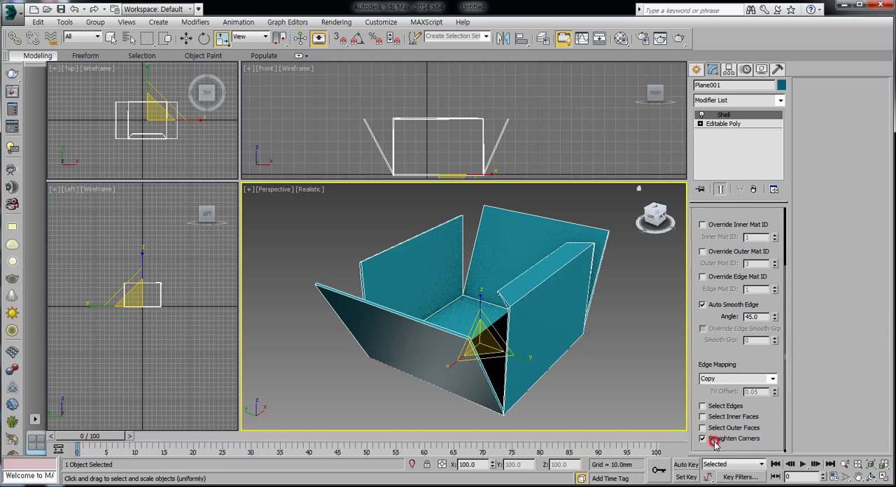
# Toggle the Shell modifier's Straighten Corners option off and back on to compare the box's corners
pyautogui.click(703, 439)
pyautogui.click(713, 441)
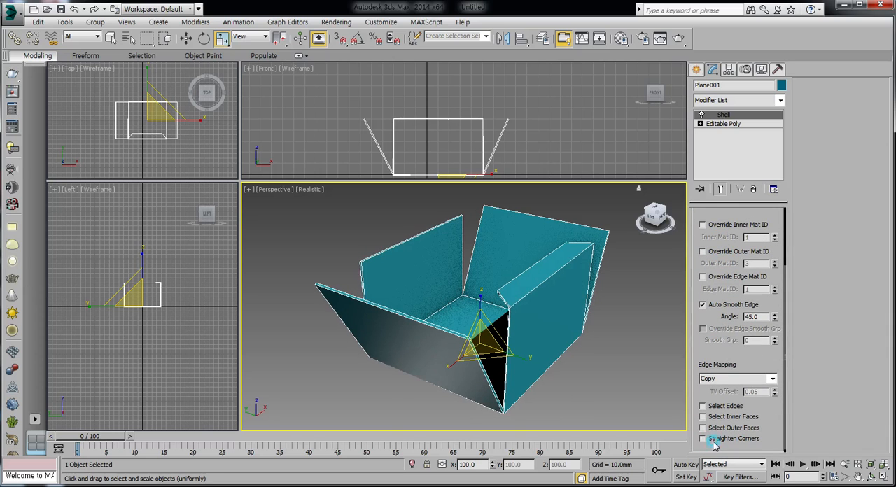
pyautogui.click(717, 443)
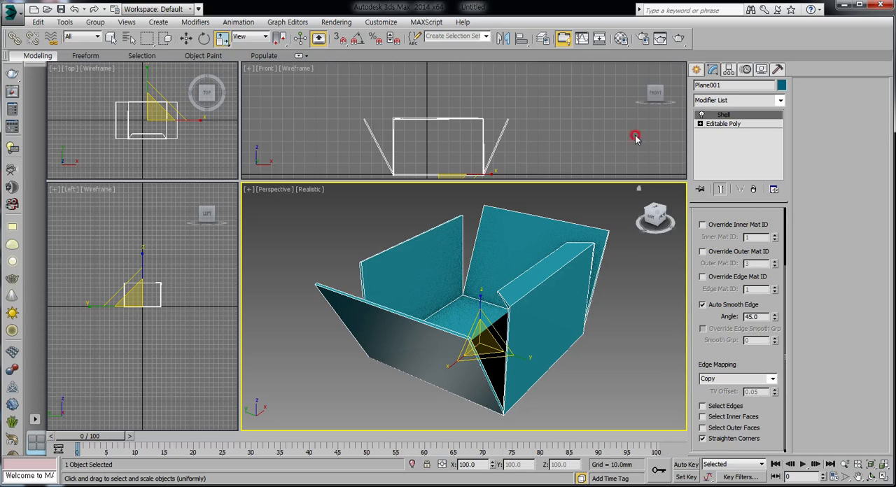
# Render the perspective view of the shelled box to check its wall thickness, close the render and deselect the box
pyautogui.click(679, 39)
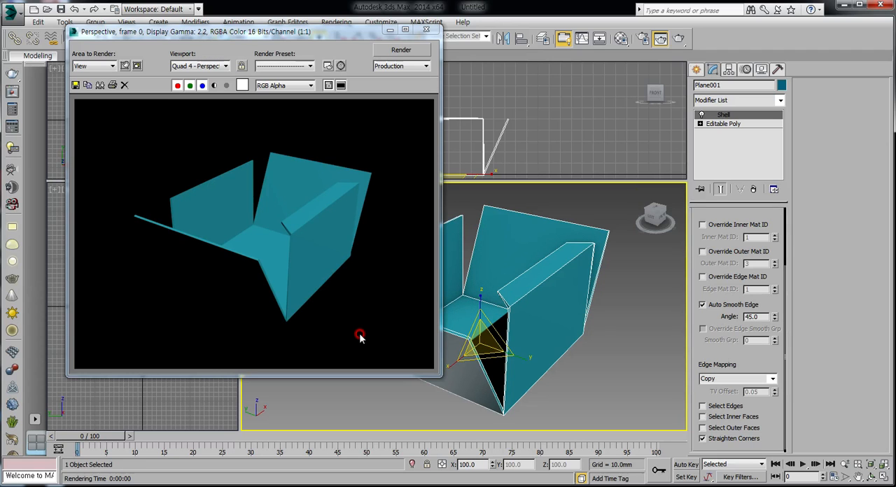
pyautogui.click(426, 29)
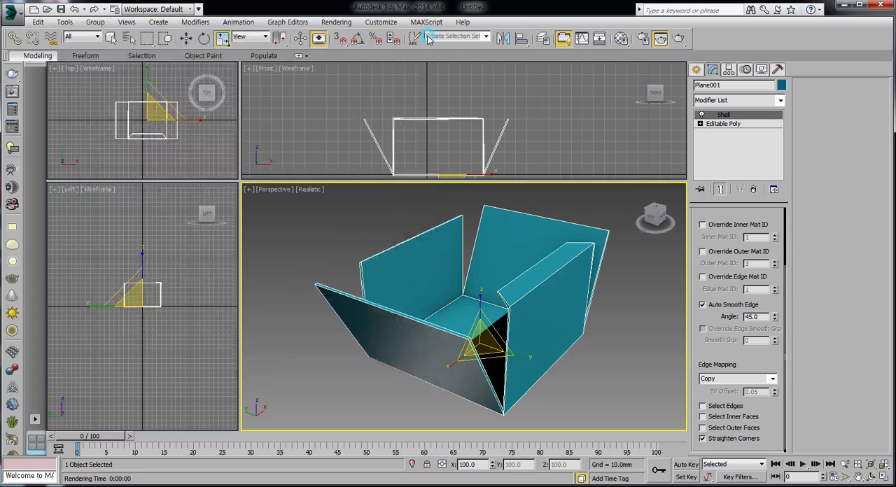
pyautogui.click(641, 304)
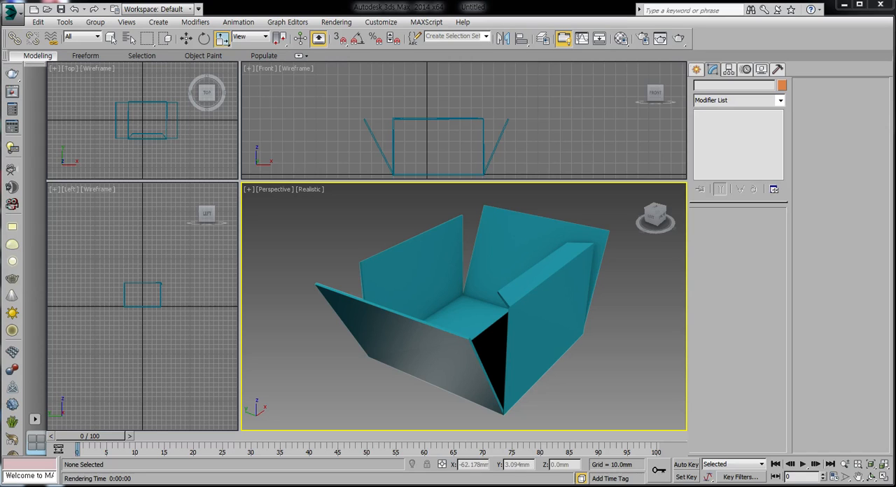
# Delete the shelled box and draw a new rectangular plane around the origin in the Top view
pyautogui.click(400, 303)
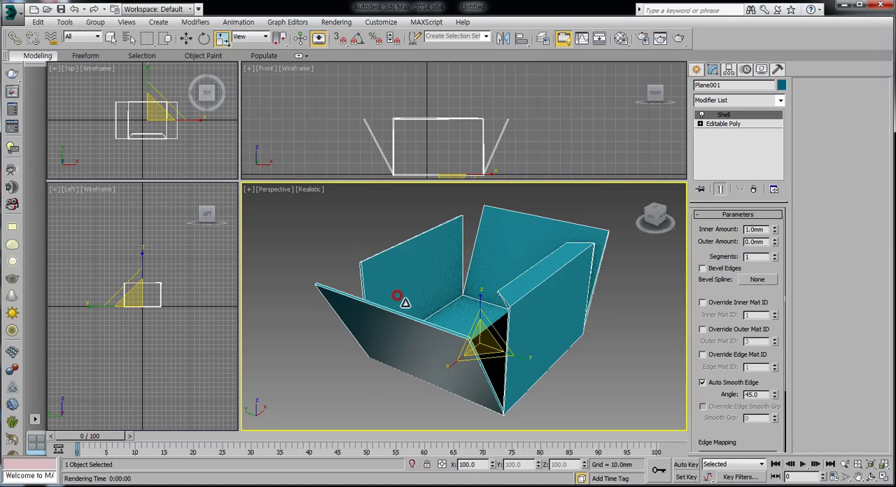
pyautogui.press('Delete')
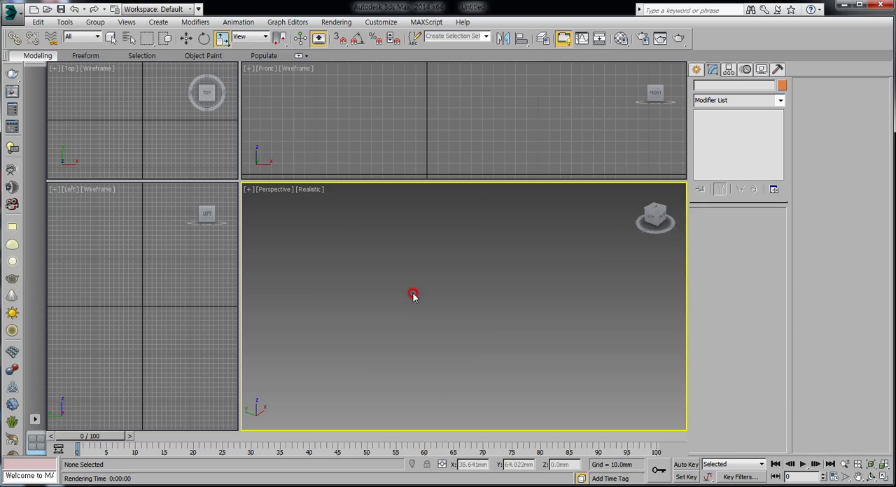
pyautogui.click(697, 69)
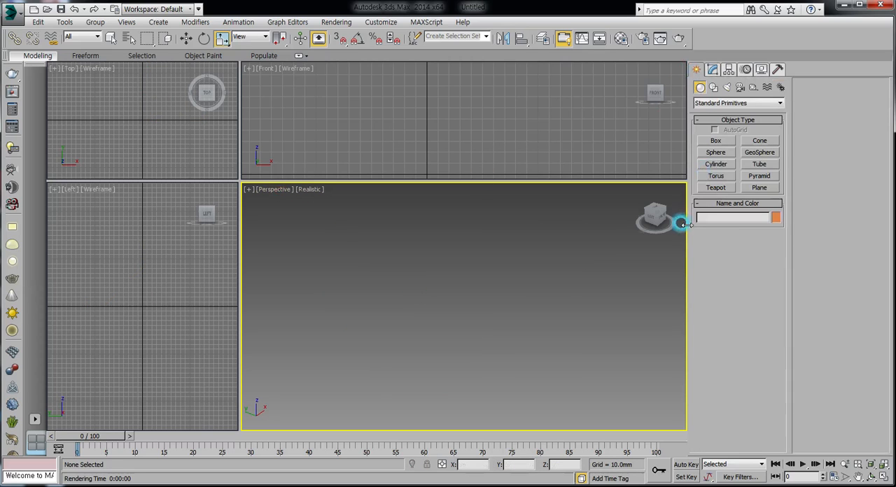
pyautogui.click(760, 188)
pyautogui.moveTo(115, 101); pyautogui.dragTo(161, 140)
pyautogui.rightClick(480, 264)
pyautogui.rightClick(488, 315)
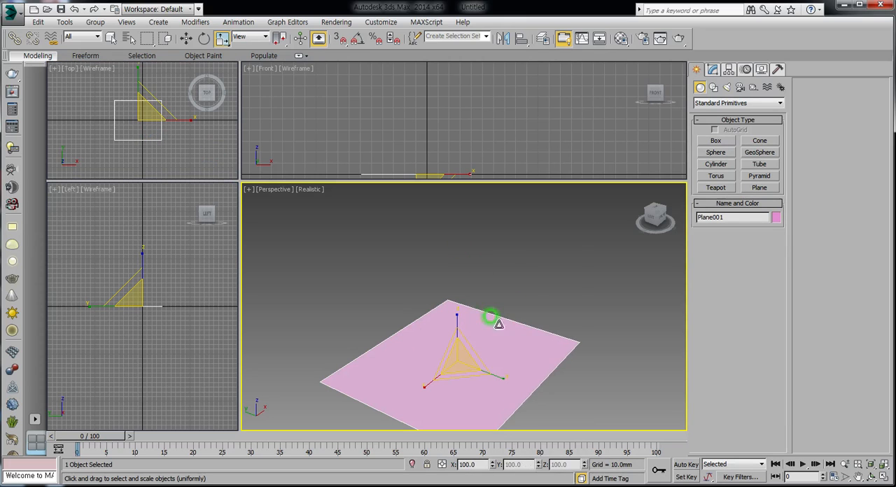
# Convert the new plane to an Editable Poly and switch to the Move tool
pyautogui.rightClick(490, 343)
pyautogui.moveTo(499, 447)
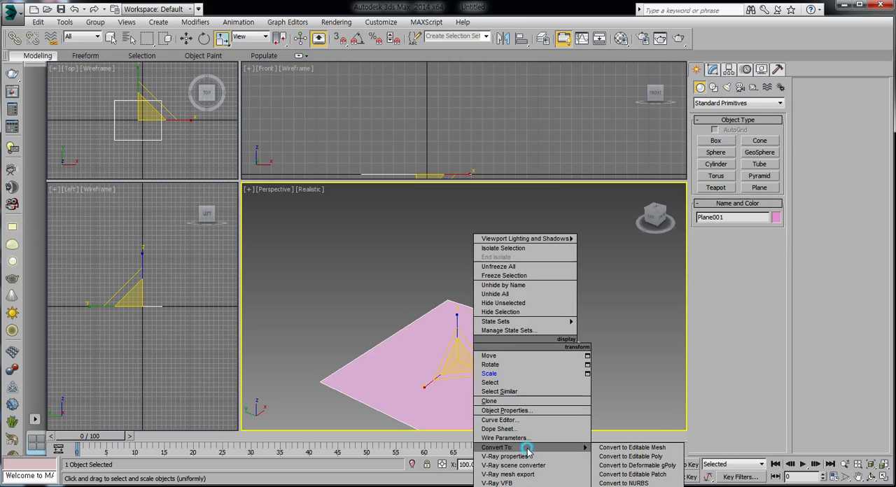
pyautogui.click(602, 457)
pyautogui.keyDown('alt'); pyautogui.moveTo(456, 345); pyautogui.dragTo(463, 312, button='middle'); pyautogui.keyUp('alt')
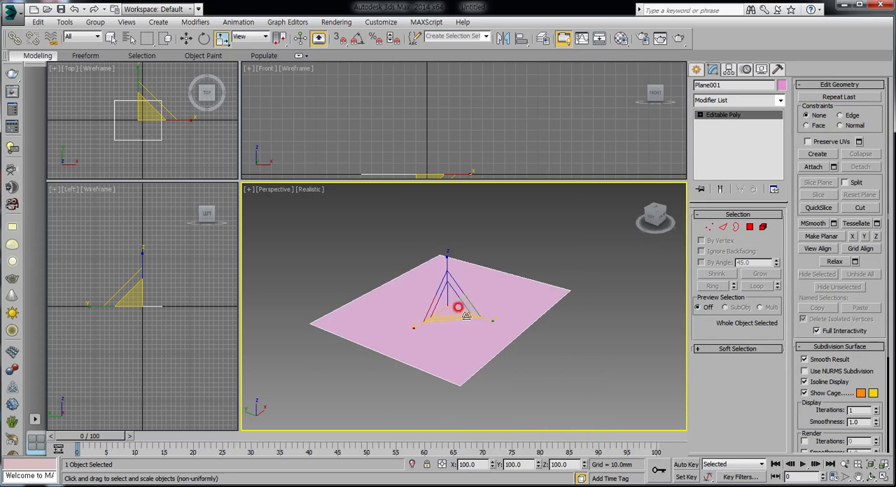
pyautogui.rightClick(482, 310)
pyautogui.click(494, 323)
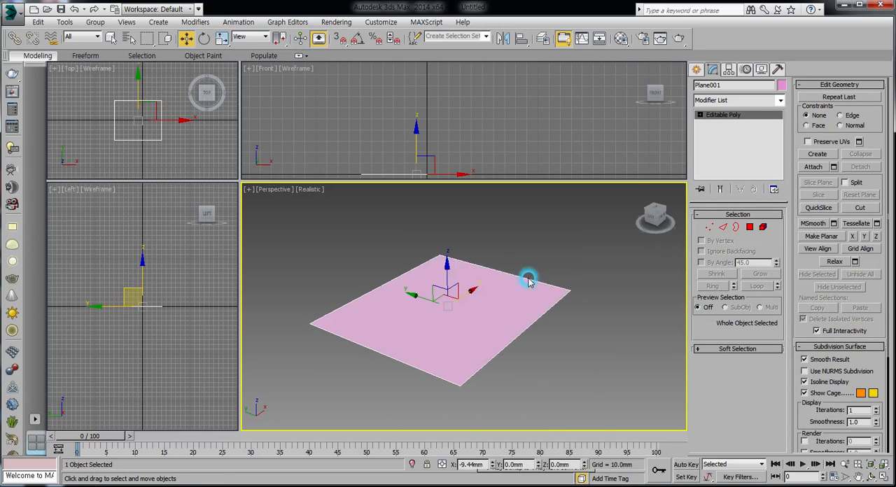
# Extrude the plane's positive X edge upward about 34.65 mm with 0 mm width to form a wall
pyautogui.click(723, 226)
pyautogui.click(507, 273)
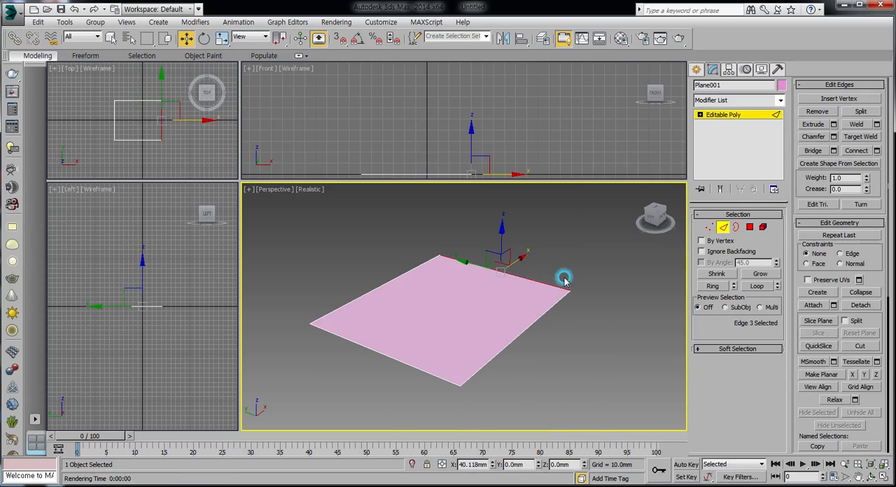
pyautogui.click(834, 124)
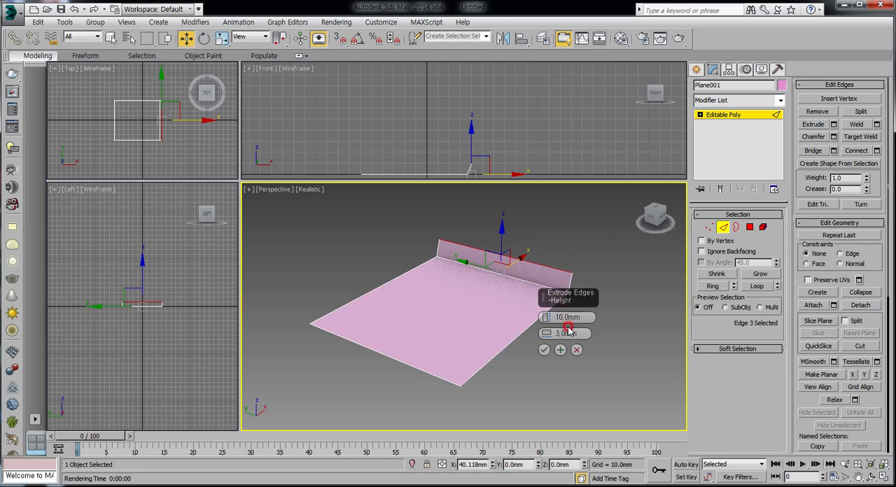
pyautogui.moveTo(545, 333); pyautogui.dragTo(541, 370)
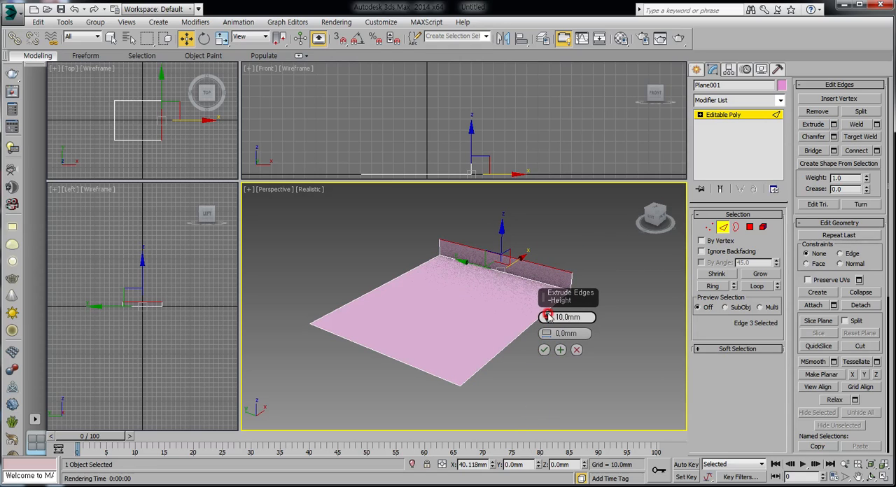
pyautogui.moveTo(546, 317); pyautogui.dragTo(545, 244)
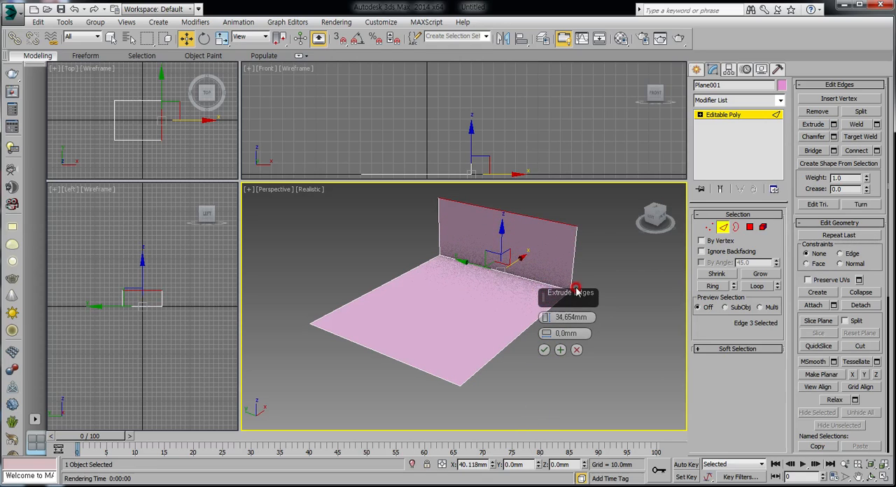
pyautogui.click(545, 350)
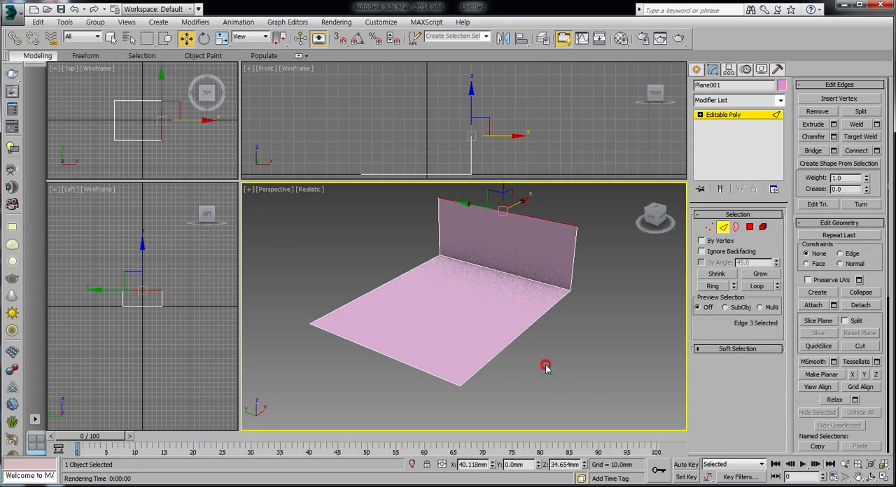
# Extrude the wall's top edge about 72.47 mm with 0 mm width as a horizontal panel
pyautogui.click(834, 124)
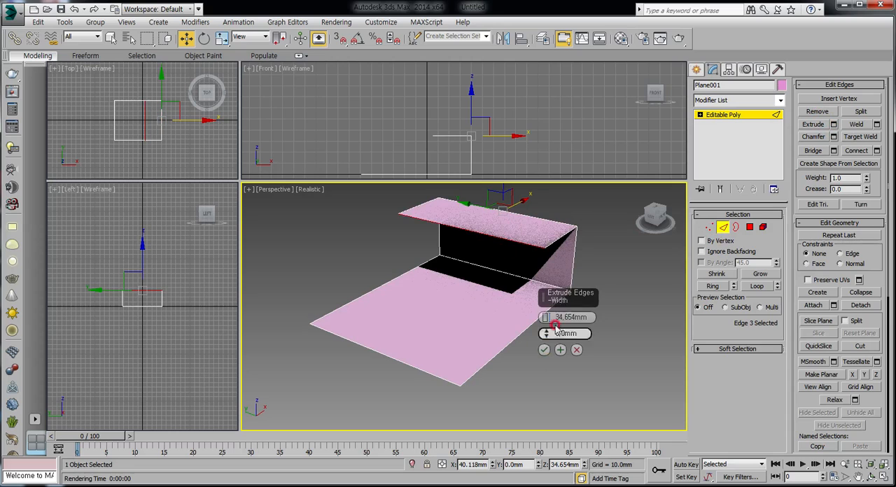
pyautogui.moveTo(546, 317); pyautogui.dragTo(547, 214)
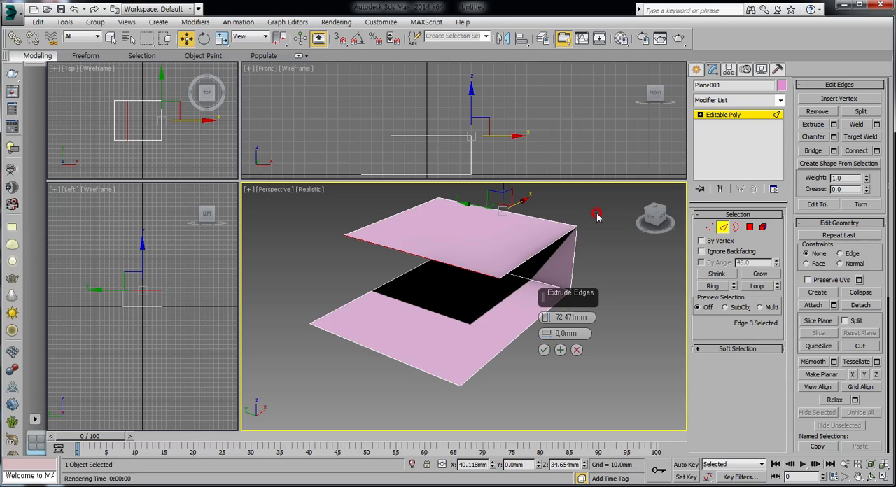
pyautogui.click(544, 350)
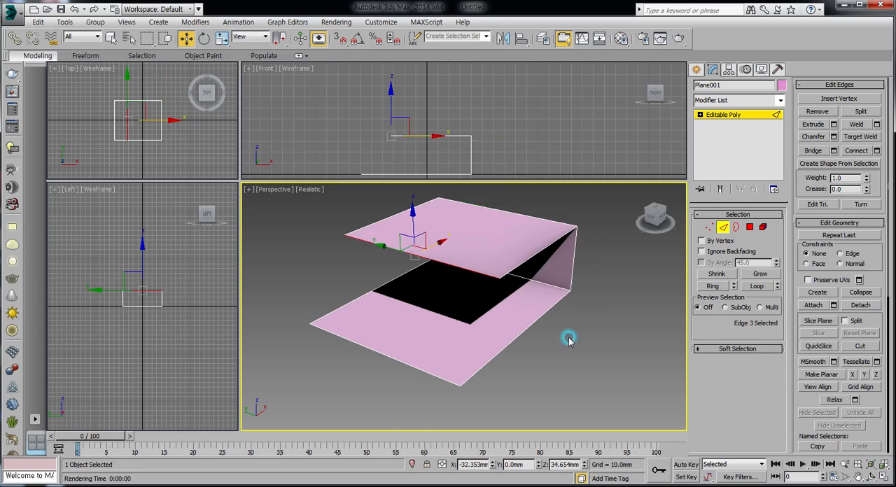
# Move the horizontal panel's free edge along positive X to about 122.9 mm, forming an outward step, and deselect it
pyautogui.moveTo(568, 340); pyautogui.dragTo(525, 332, button='middle')
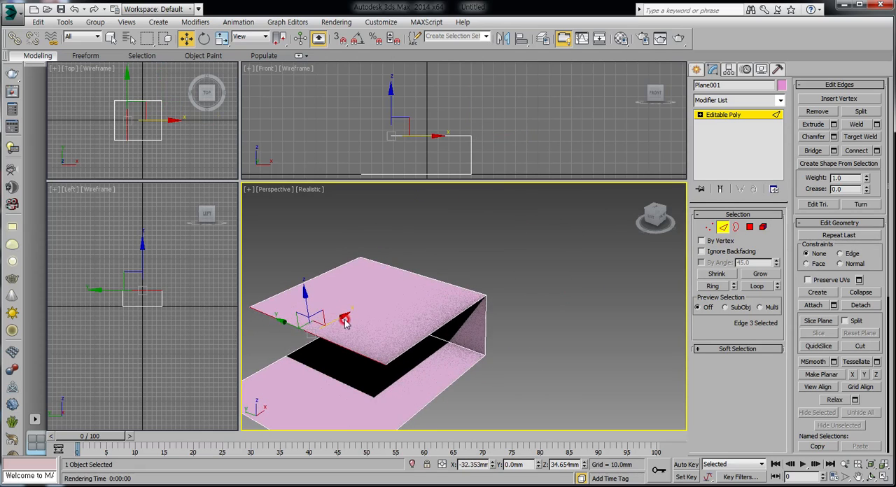
pyautogui.moveTo(343, 320); pyautogui.dragTo(523, 198)
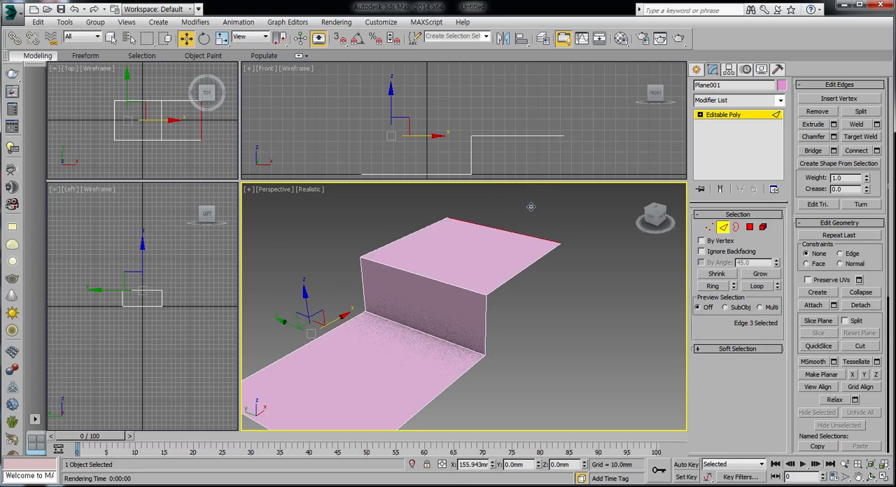
pyautogui.moveTo(527, 301); pyautogui.dragTo(581, 270, button='middle')
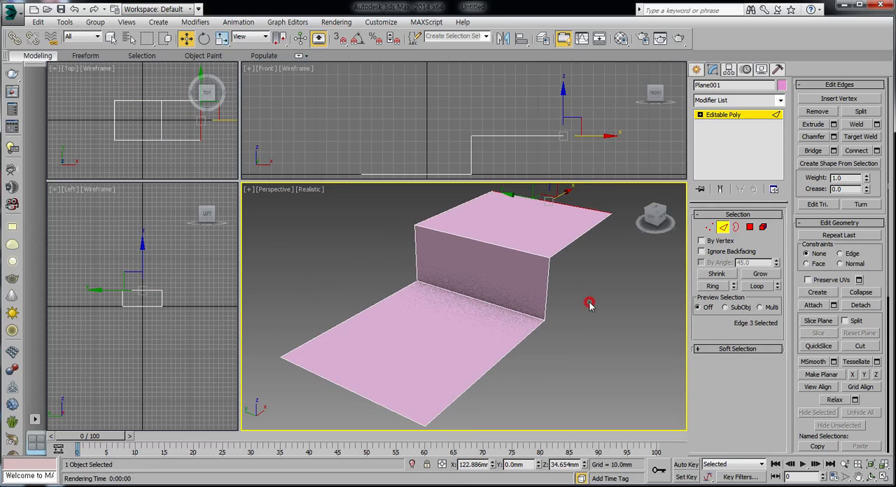
pyautogui.click(610, 354)
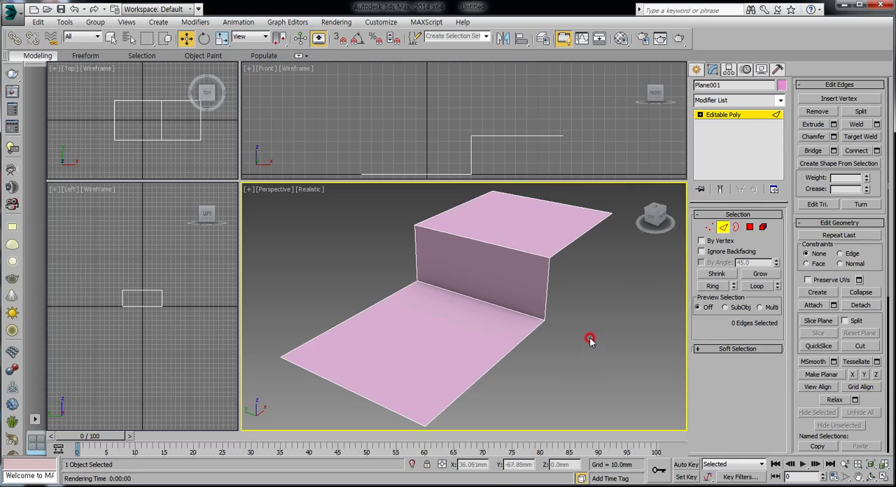
# Chamfer the wall's upper and lower fold edges together by about 4.97 mm with 3 segments
pyautogui.moveTo(481, 233); pyautogui.dragTo(501, 315)
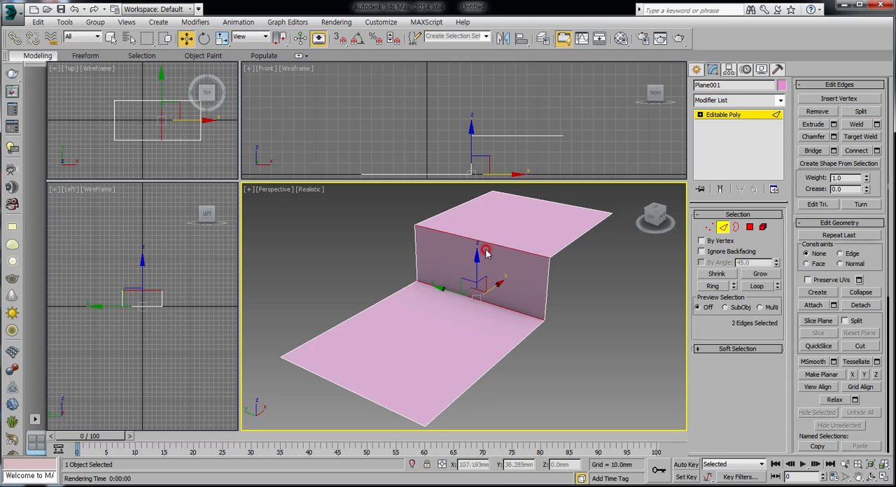
pyautogui.click(834, 136)
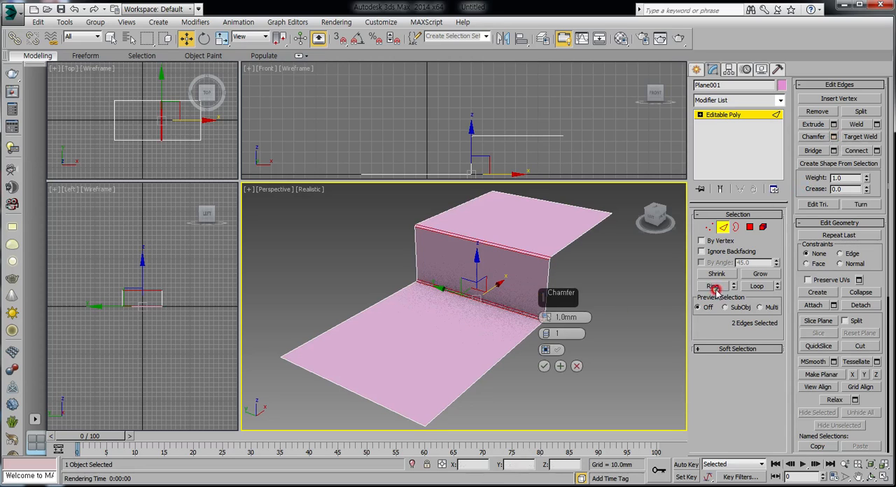
pyautogui.moveTo(544, 311); pyautogui.dragTo(544, 300)
pyautogui.click(547, 334)
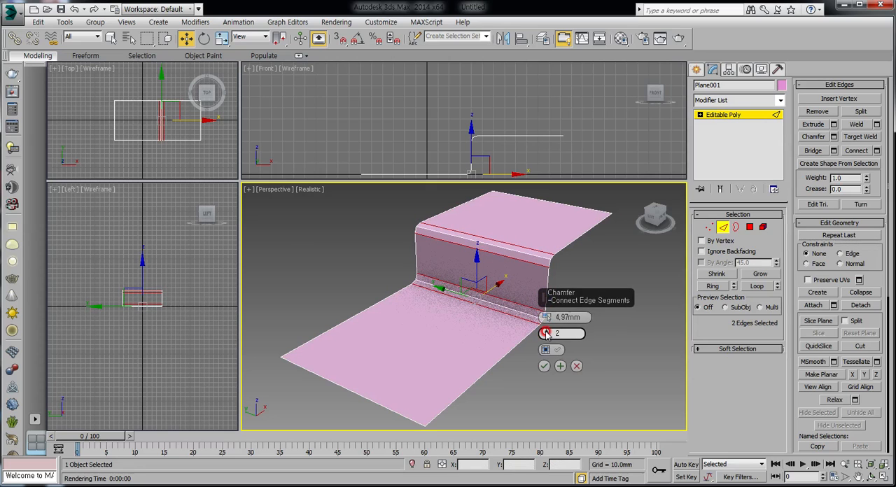
pyautogui.click(544, 366)
# Deselect the edges, render the perspective view to check the shading of the chamfered folds, and close the render
pyautogui.click(623, 379)
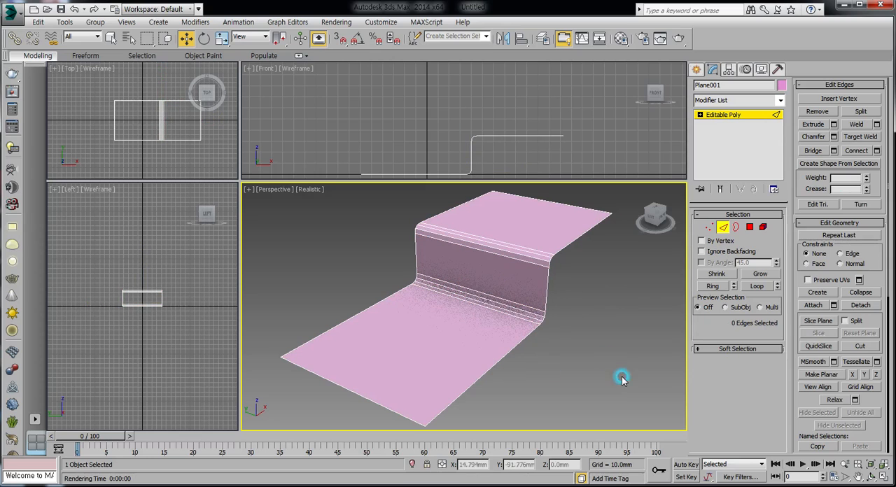
pyautogui.click(660, 38)
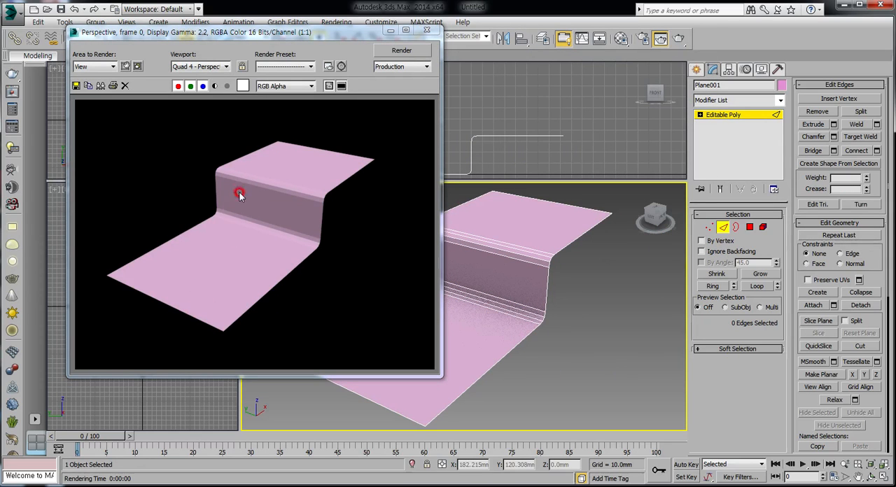
pyautogui.click(427, 29)
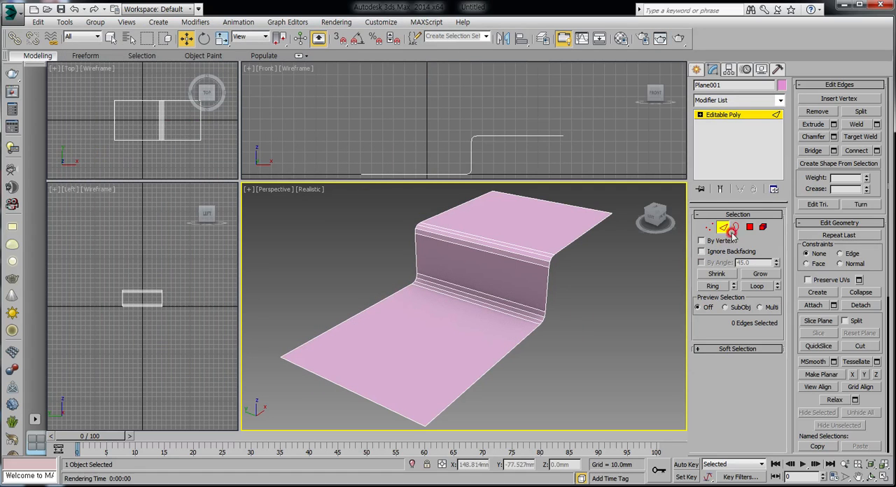
# Select all polygons of the stepped surface, apply Auto Smooth with the 45.0 threshold, and deselect them
pyautogui.click(750, 227)
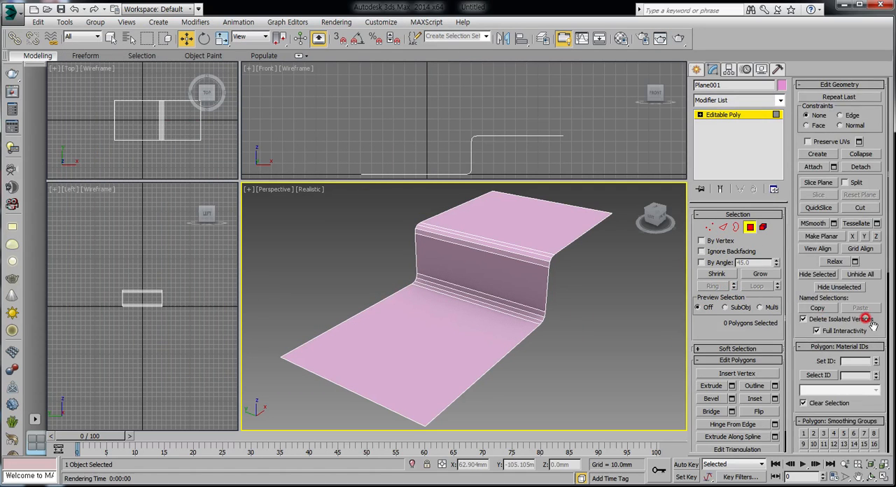
pyautogui.moveTo(871, 326); pyautogui.dragTo(873, 162)
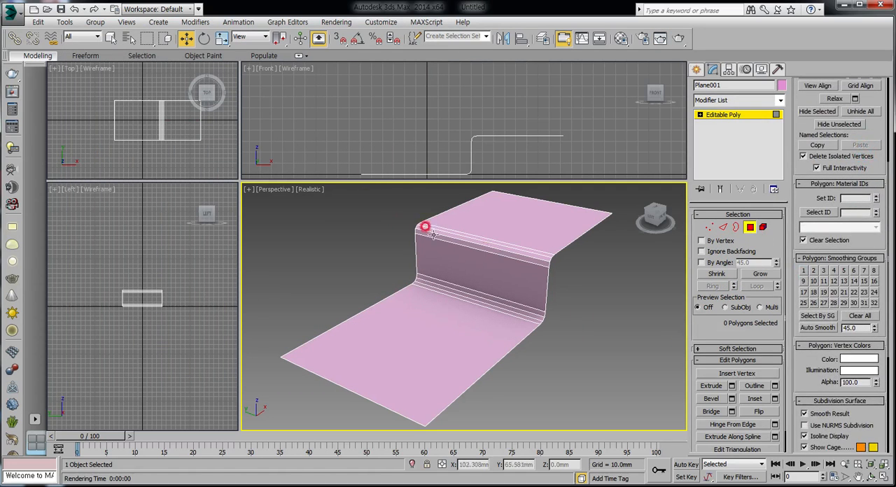
pyautogui.moveTo(371, 208); pyautogui.dragTo(624, 389)
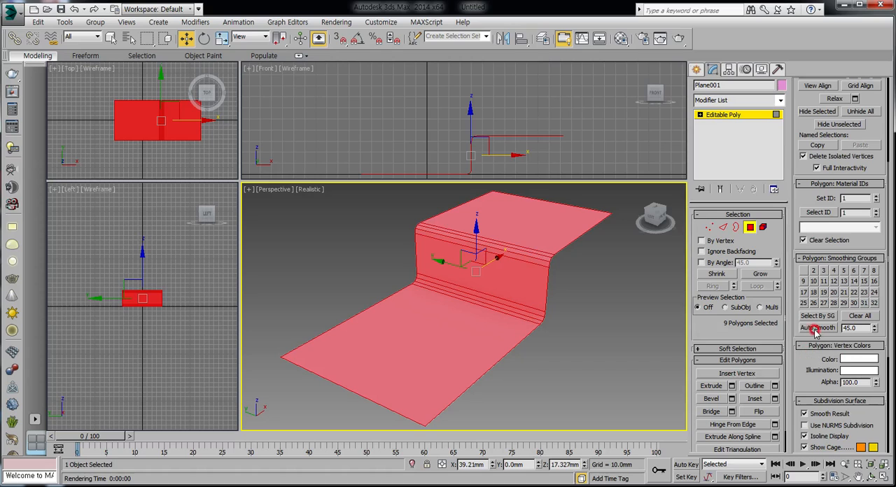
pyautogui.click(818, 329)
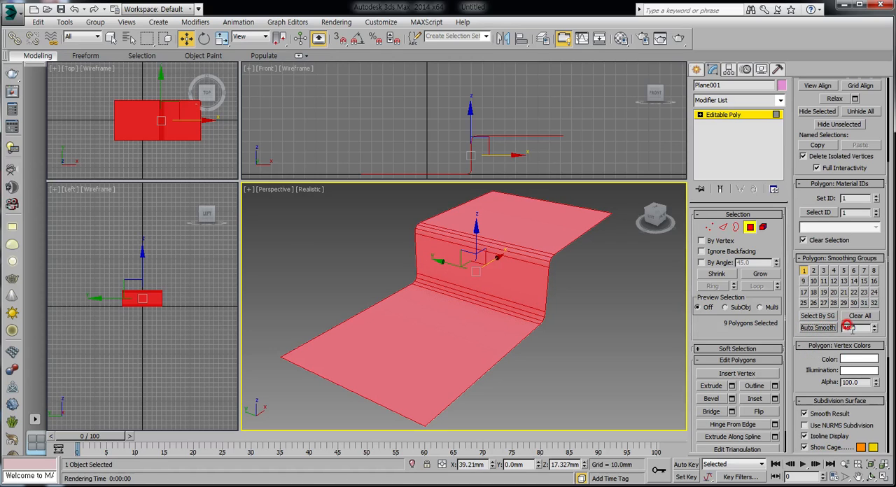
pyautogui.click(817, 330)
pyautogui.click(612, 291)
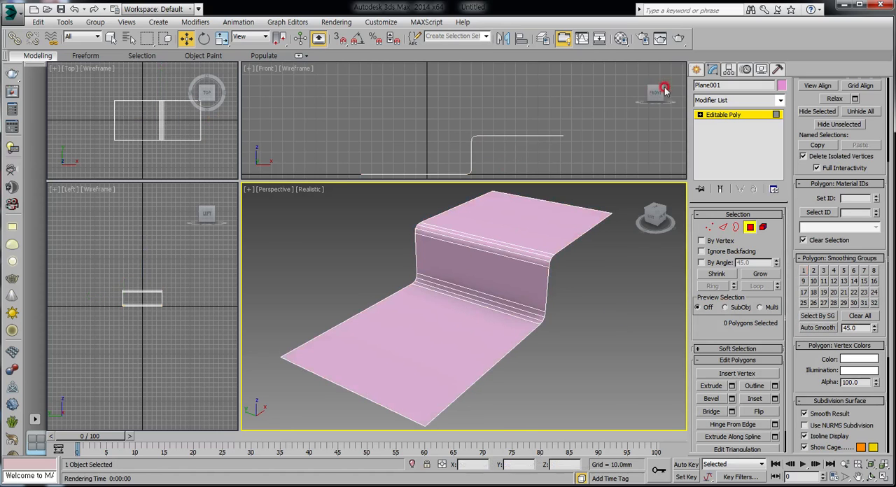
# Render the perspective view again to check the smoothed folds, and close the render
pyautogui.click(679, 38)
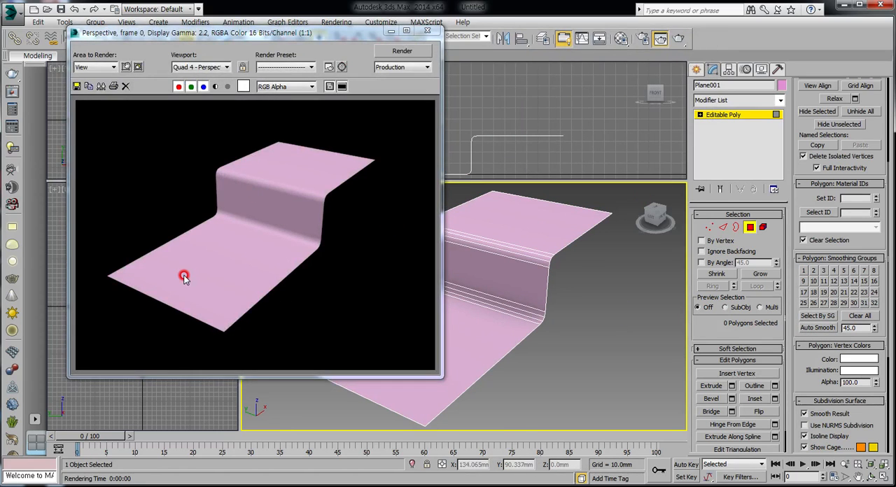
pyautogui.click(427, 31)
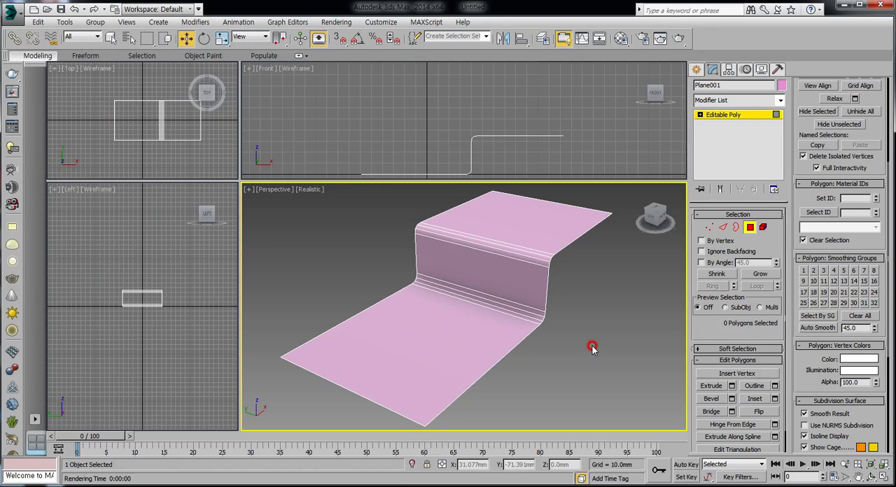
pyautogui.moveTo(556, 368); pyautogui.dragTo(552, 331, button='middle')
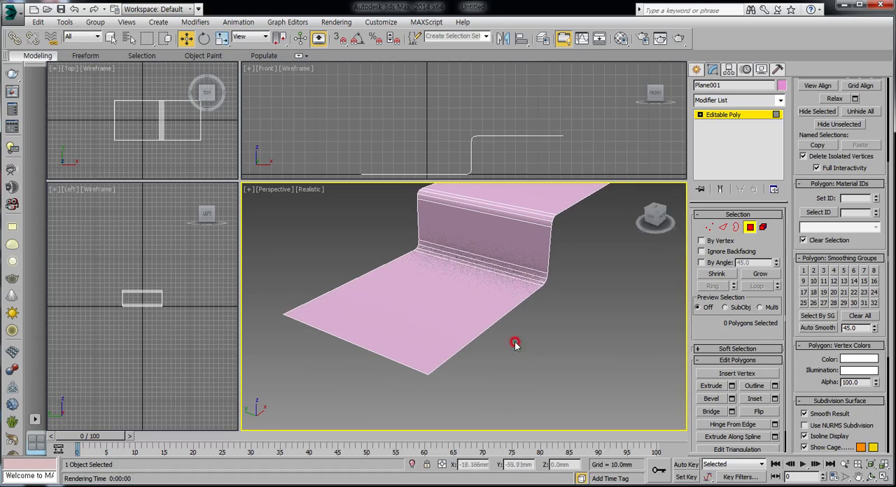